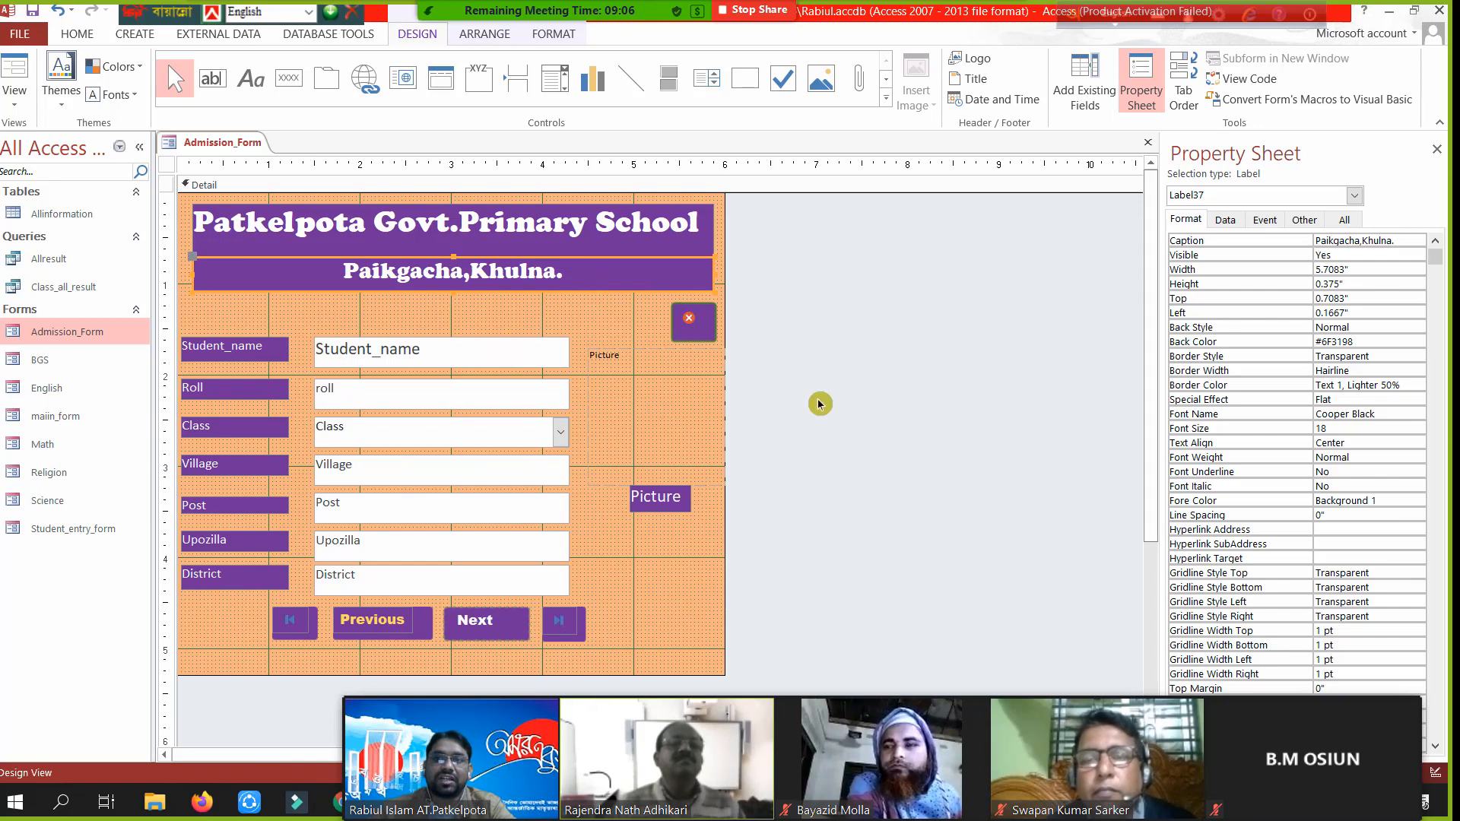
- Select the Detail section, then the Close button, then the Next button to inspect their Format properties
click(718, 346)
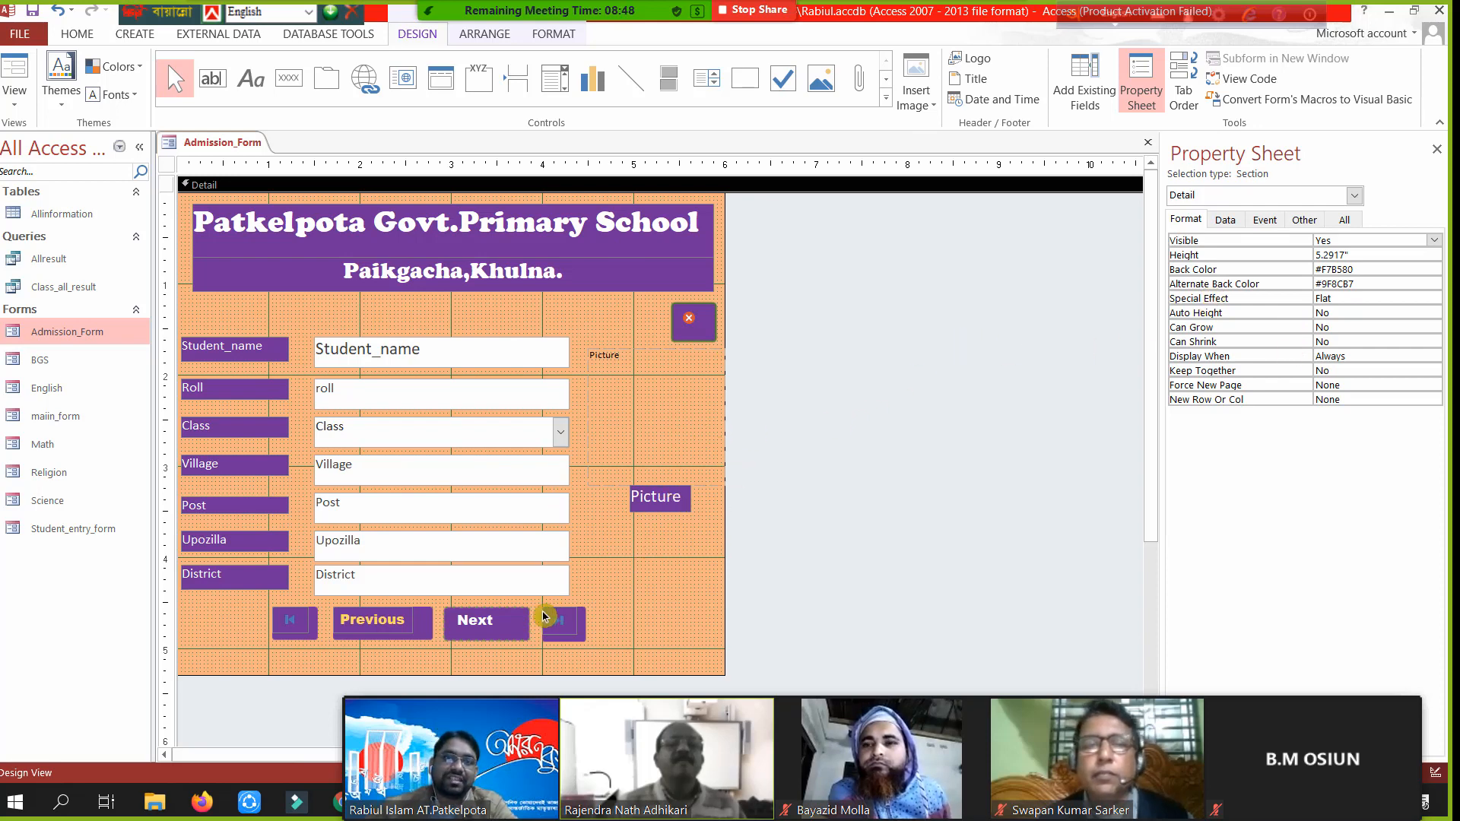
click(695, 326)
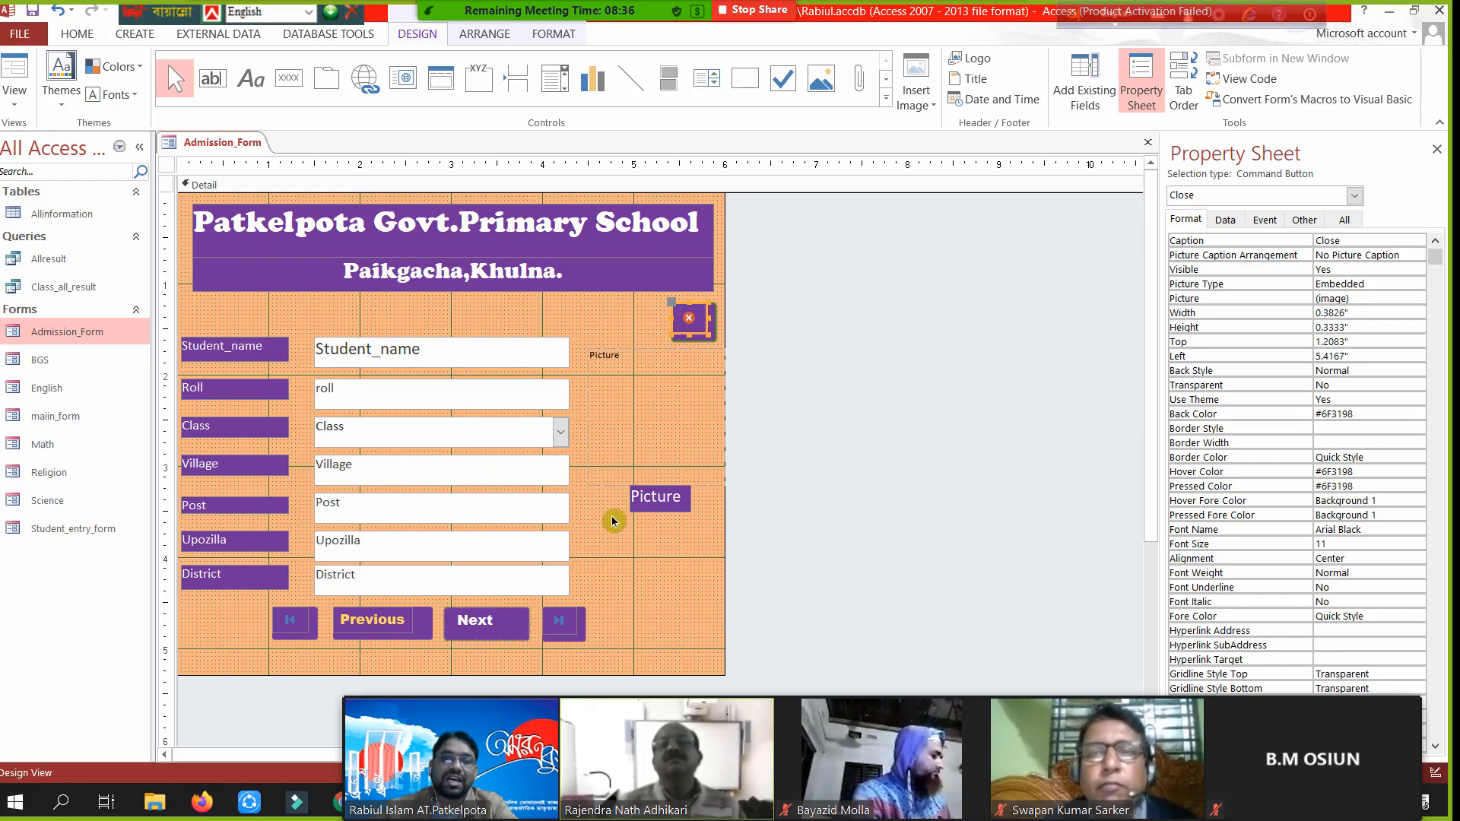
click(481, 628)
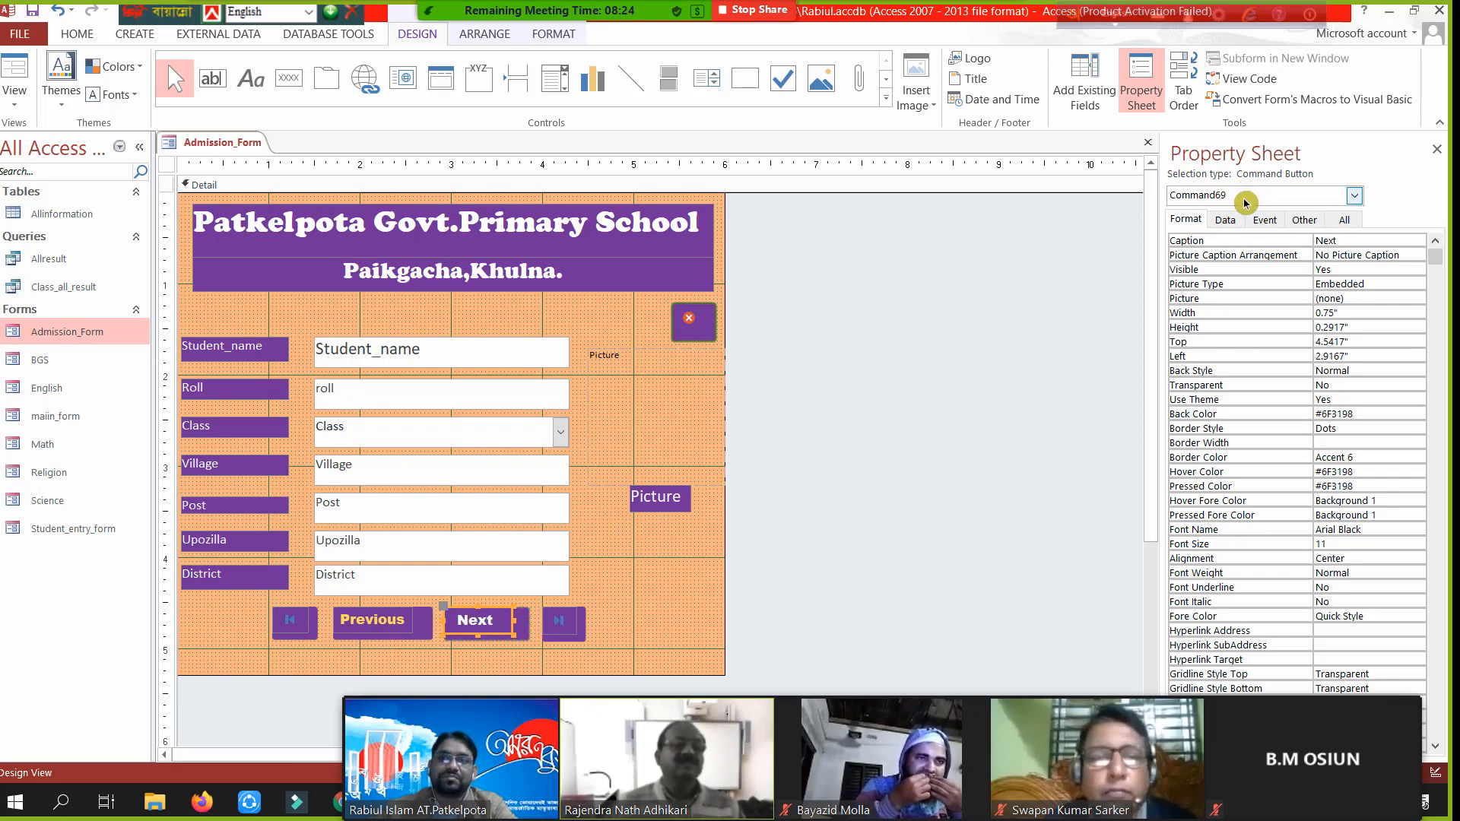
- Inspect the Previous button's Format properties, then the Close button's
click(378, 622)
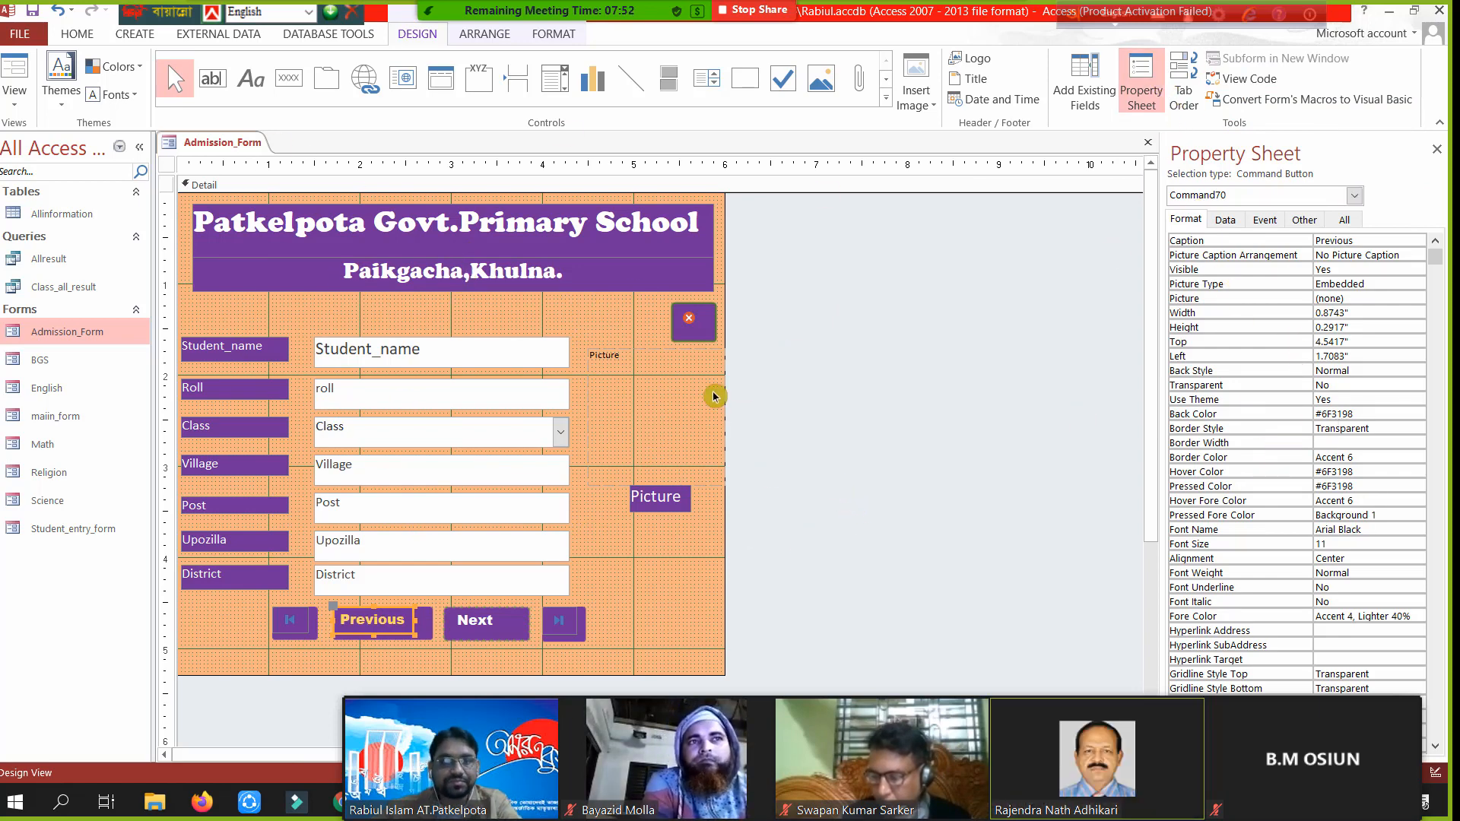
click(700, 327)
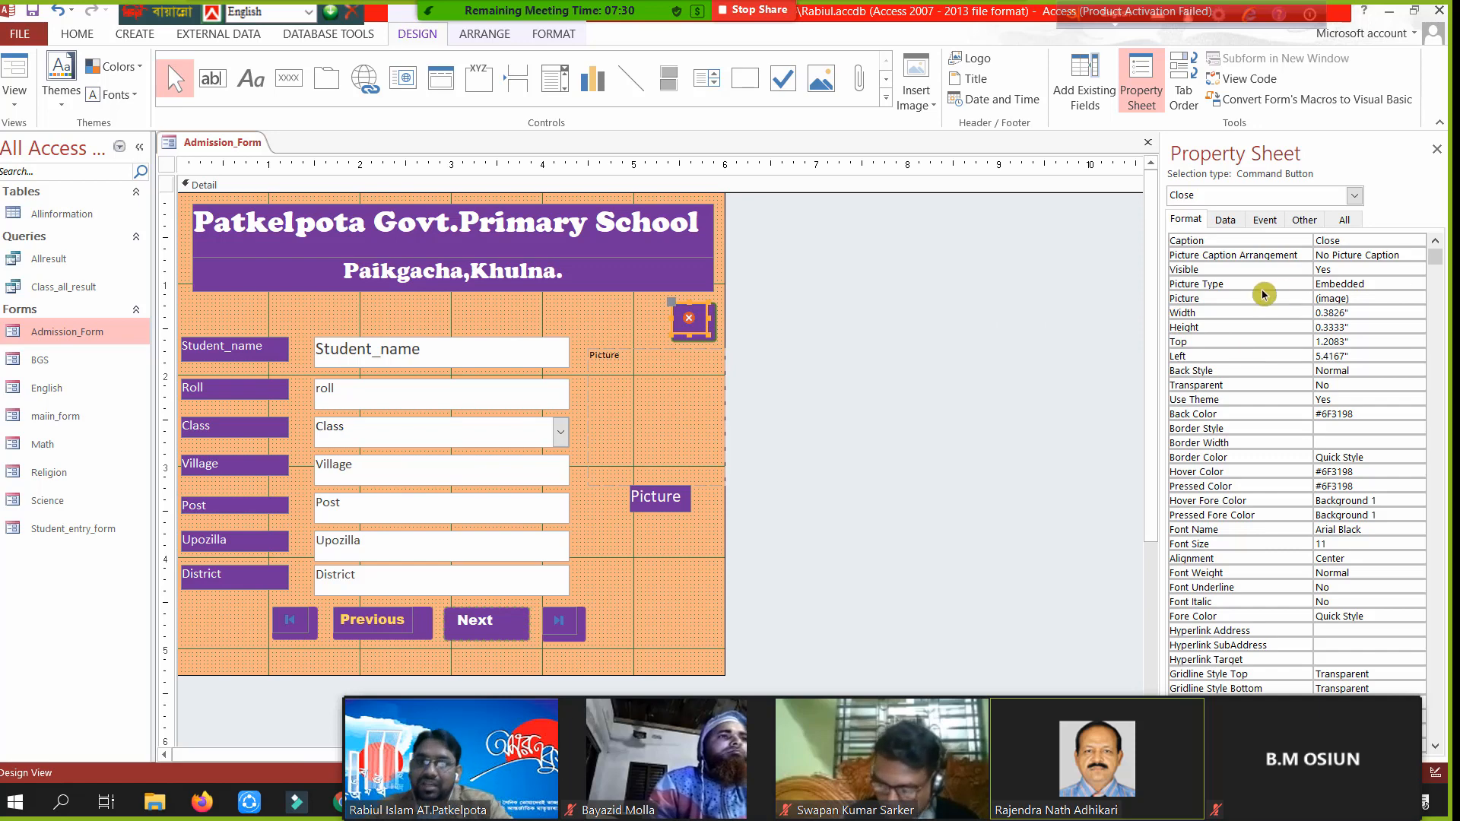
- On the Close button's Other properties, edit the ControlTip Text to the Bengali 'ফর্ম বন্ধ'
click(1303, 221)
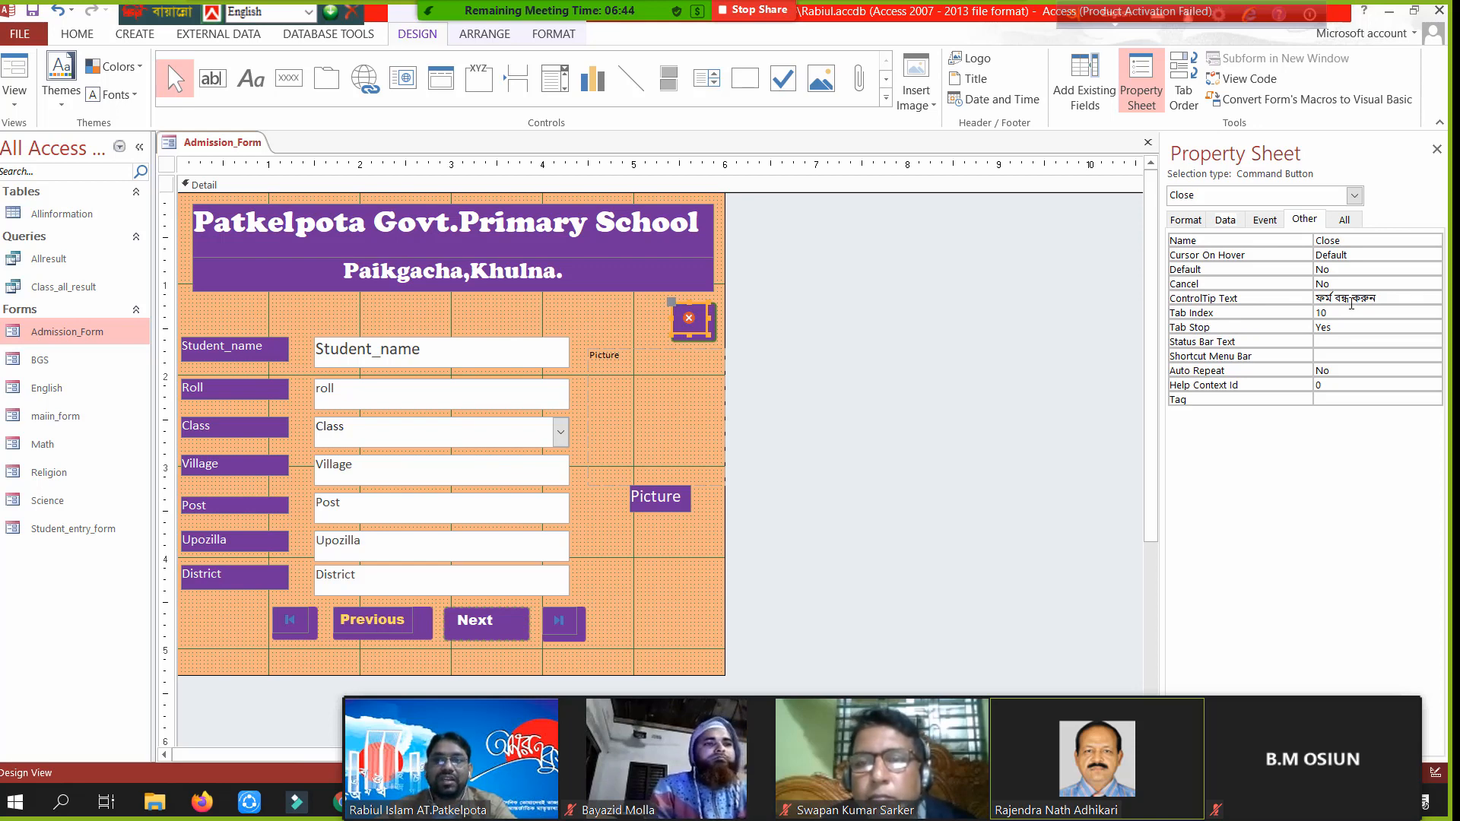
click(1388, 299)
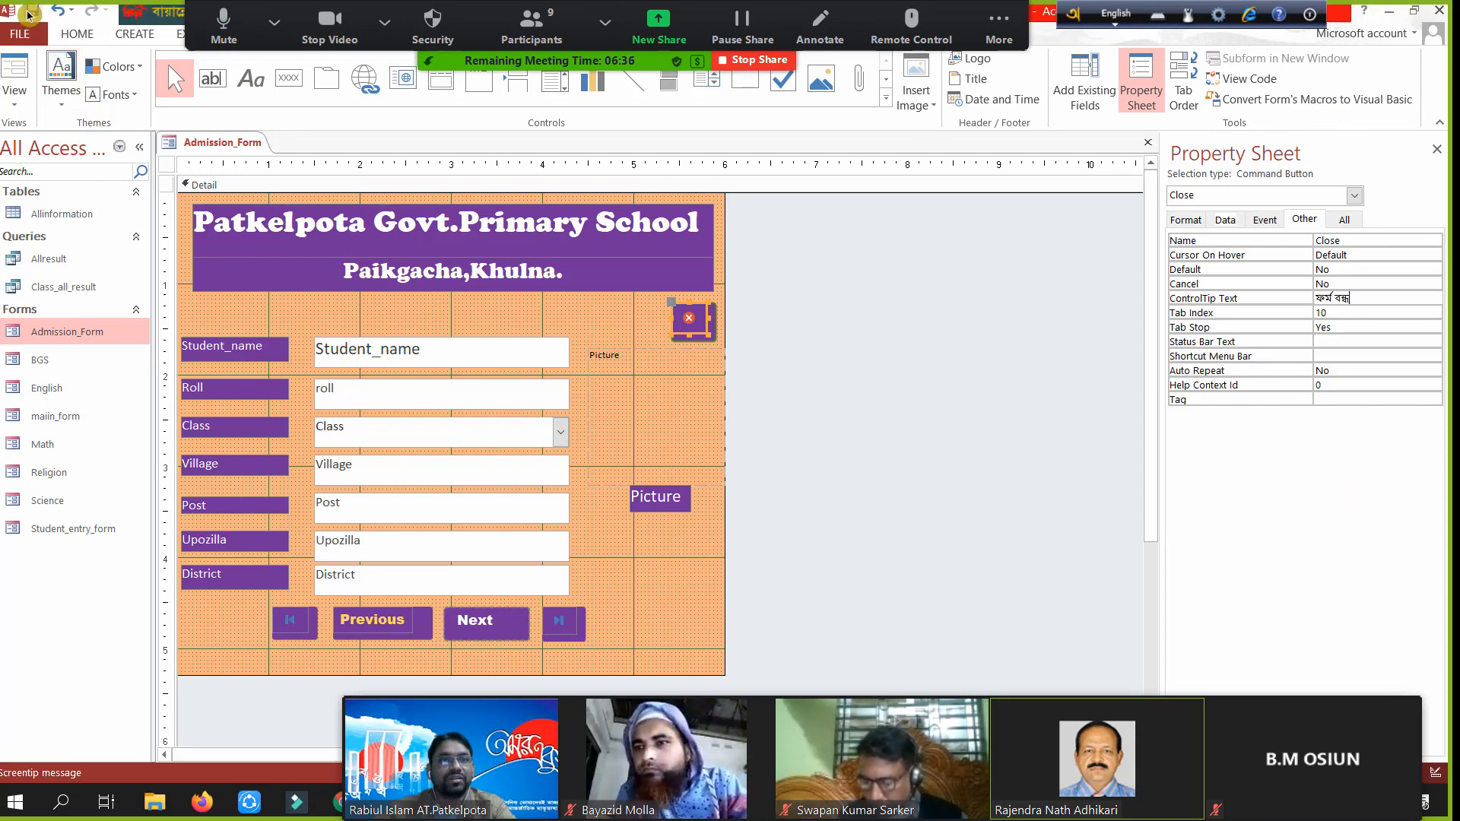
click(32, 12)
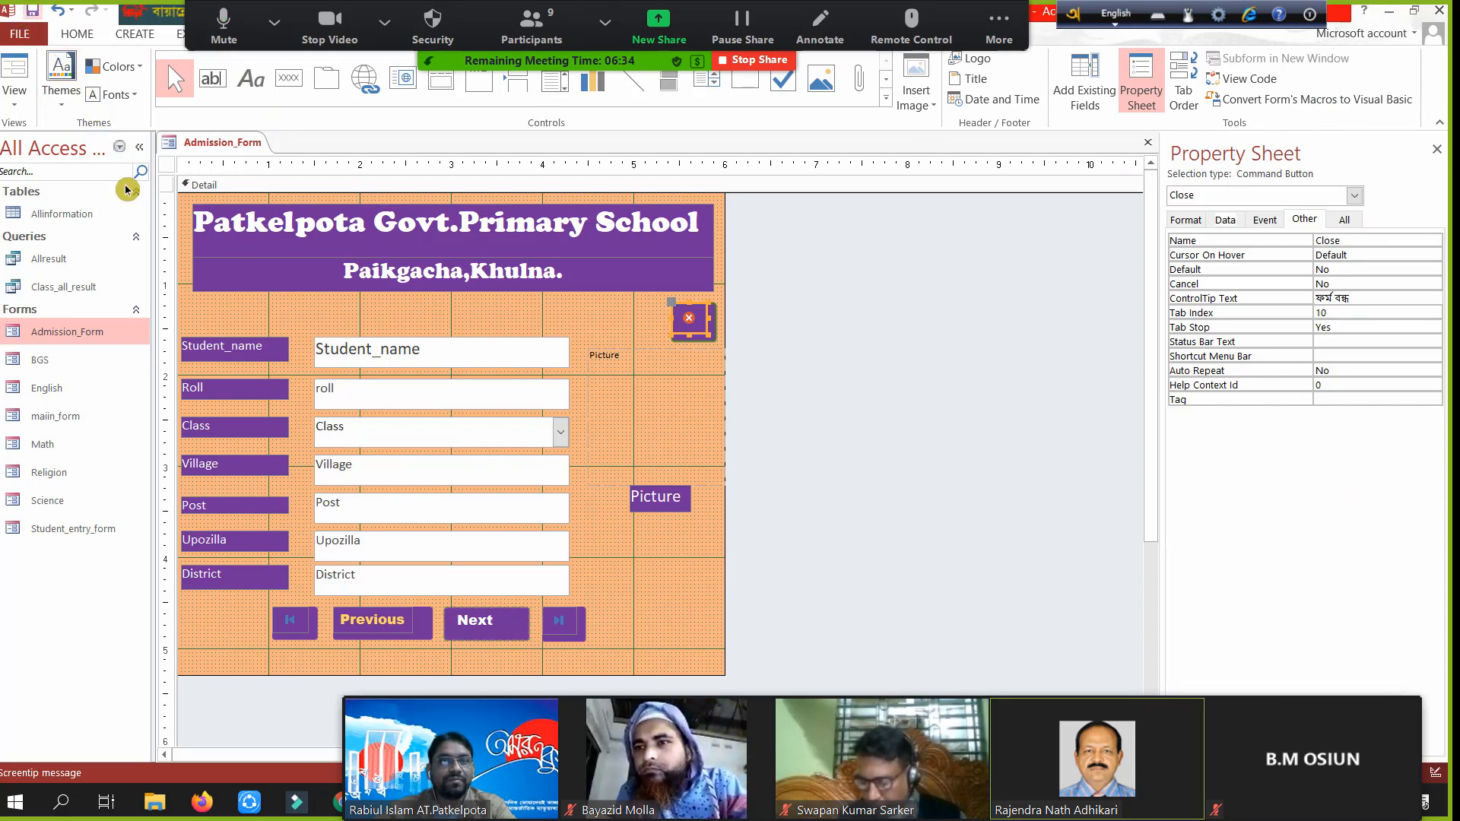
click(13, 79)
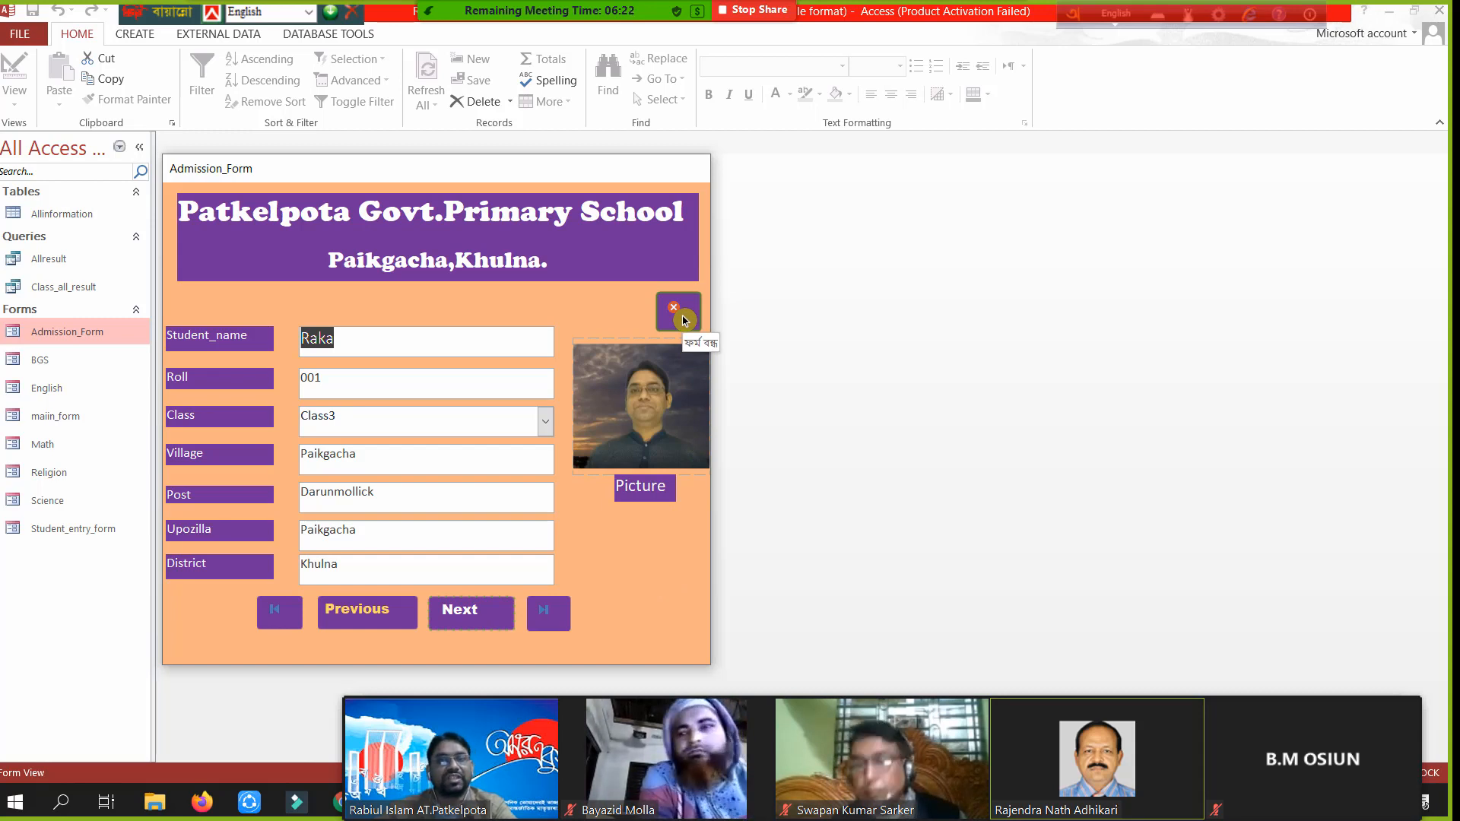
right_click(492, 172)
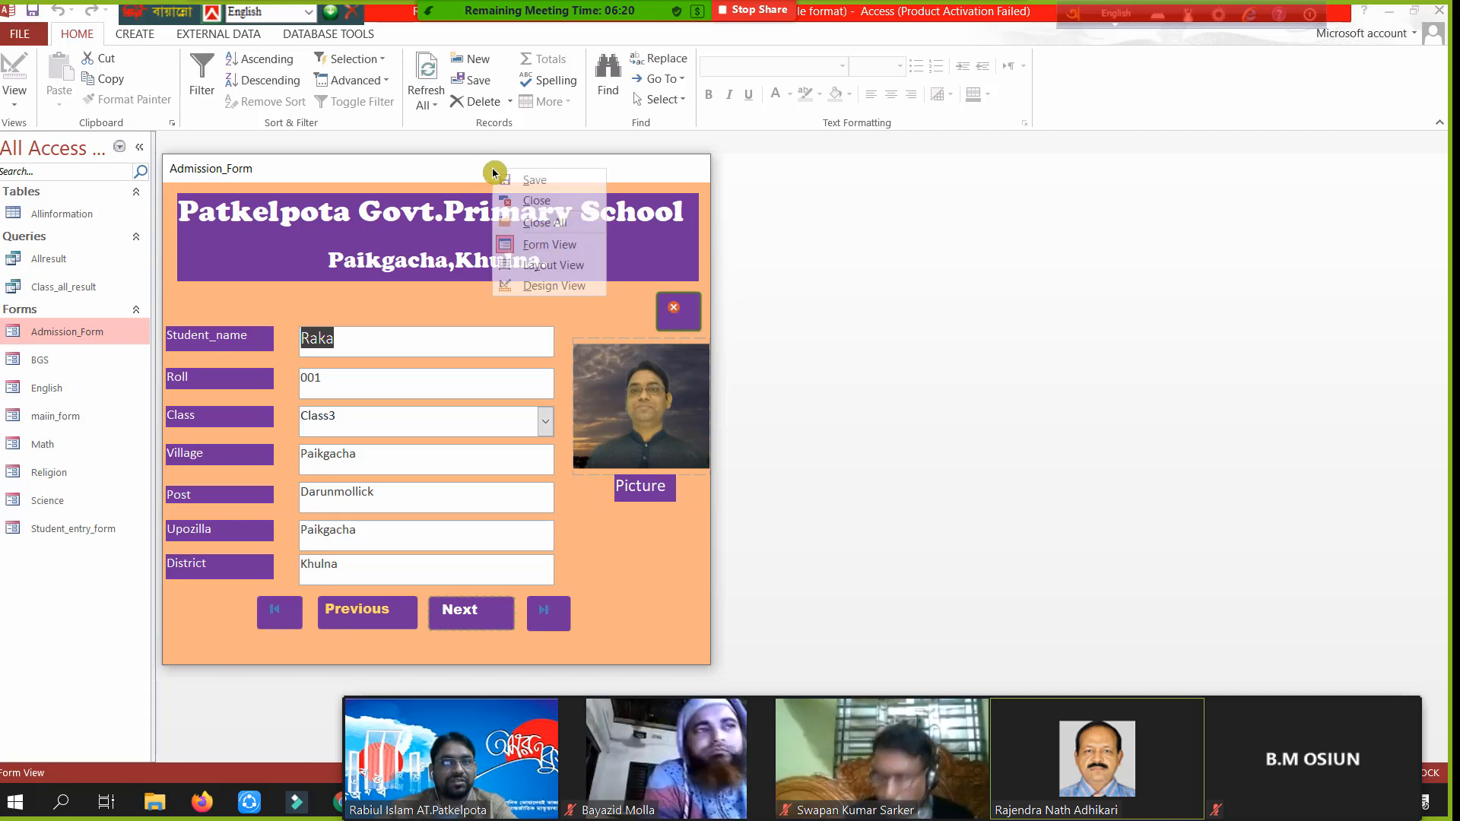
click(553, 286)
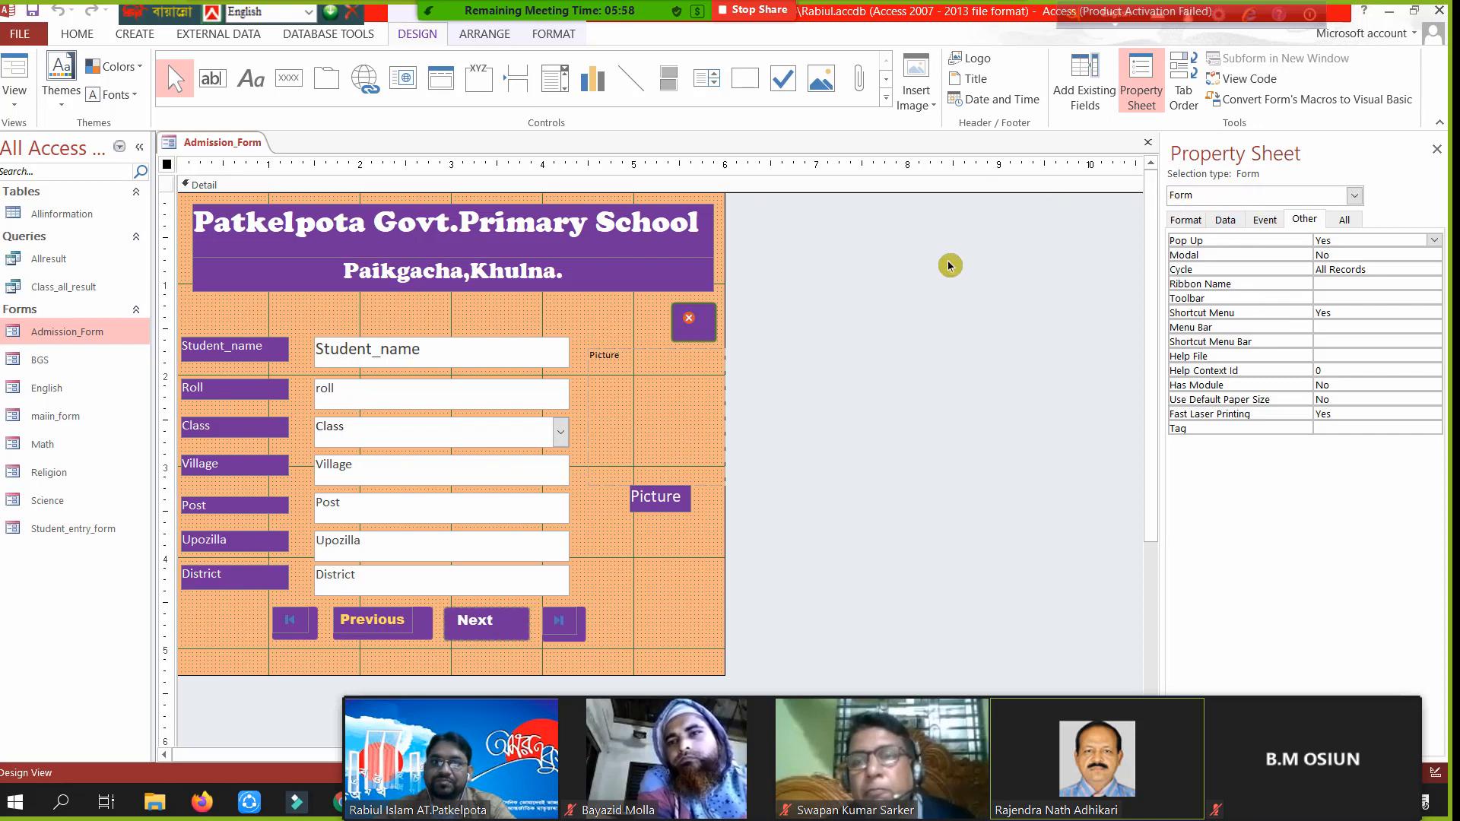
- Set the Close button's ControlTip Text to 'Close form' and Cursor On Hover to Hyperlink Hand
click(703, 323)
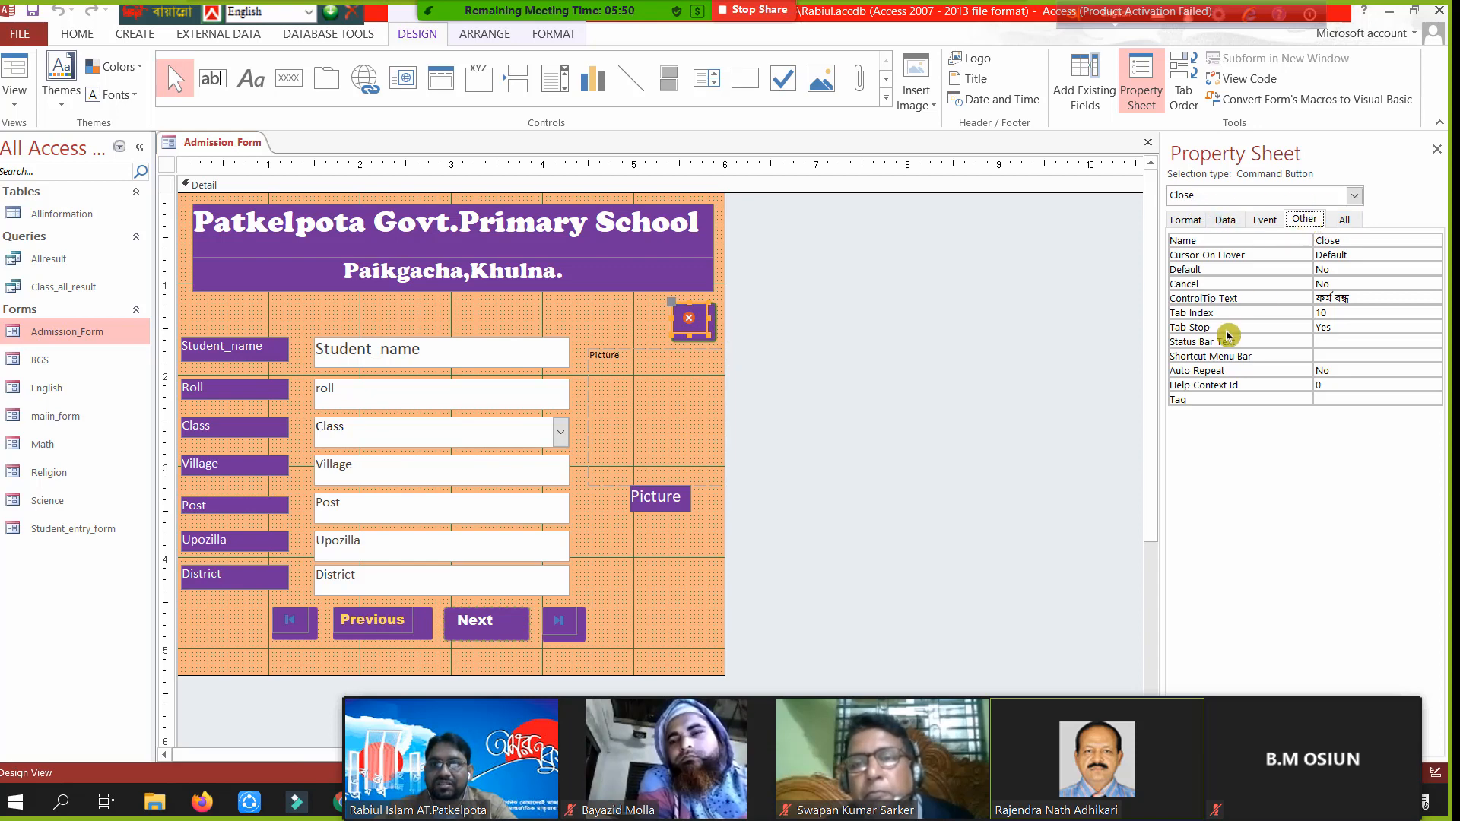
click(1365, 298)
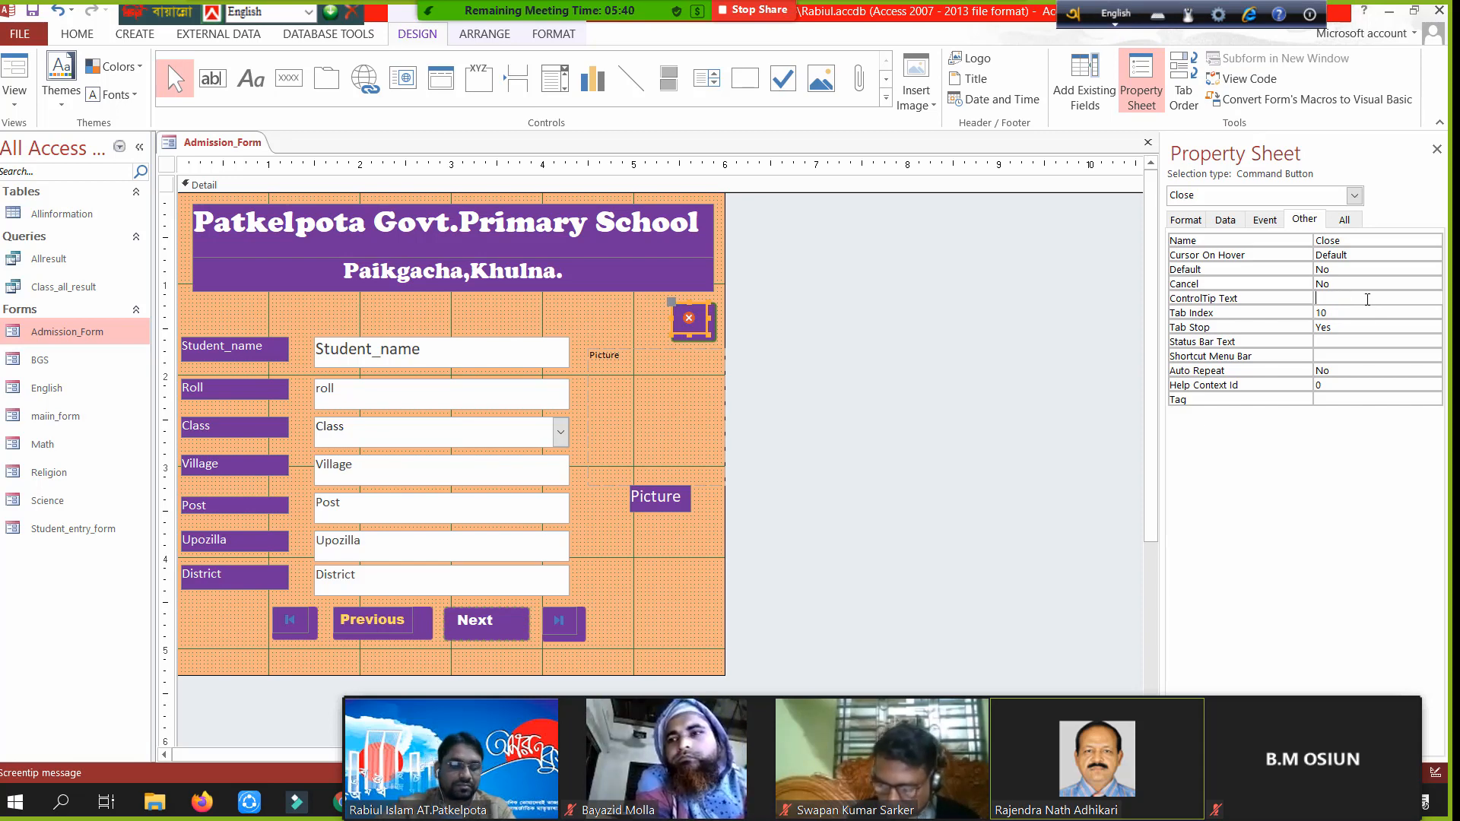
text(lose form)
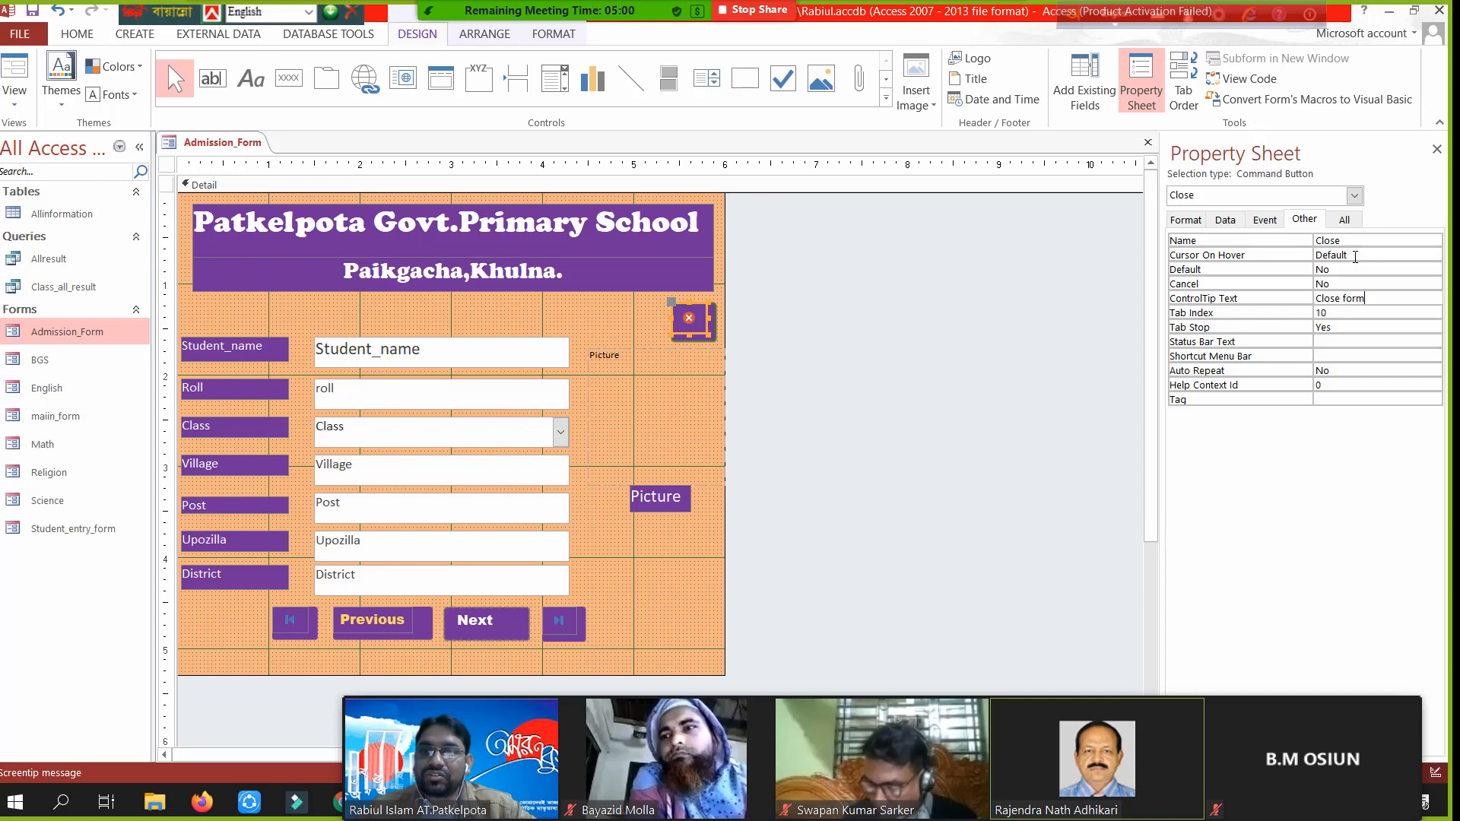
double_click(1385, 261)
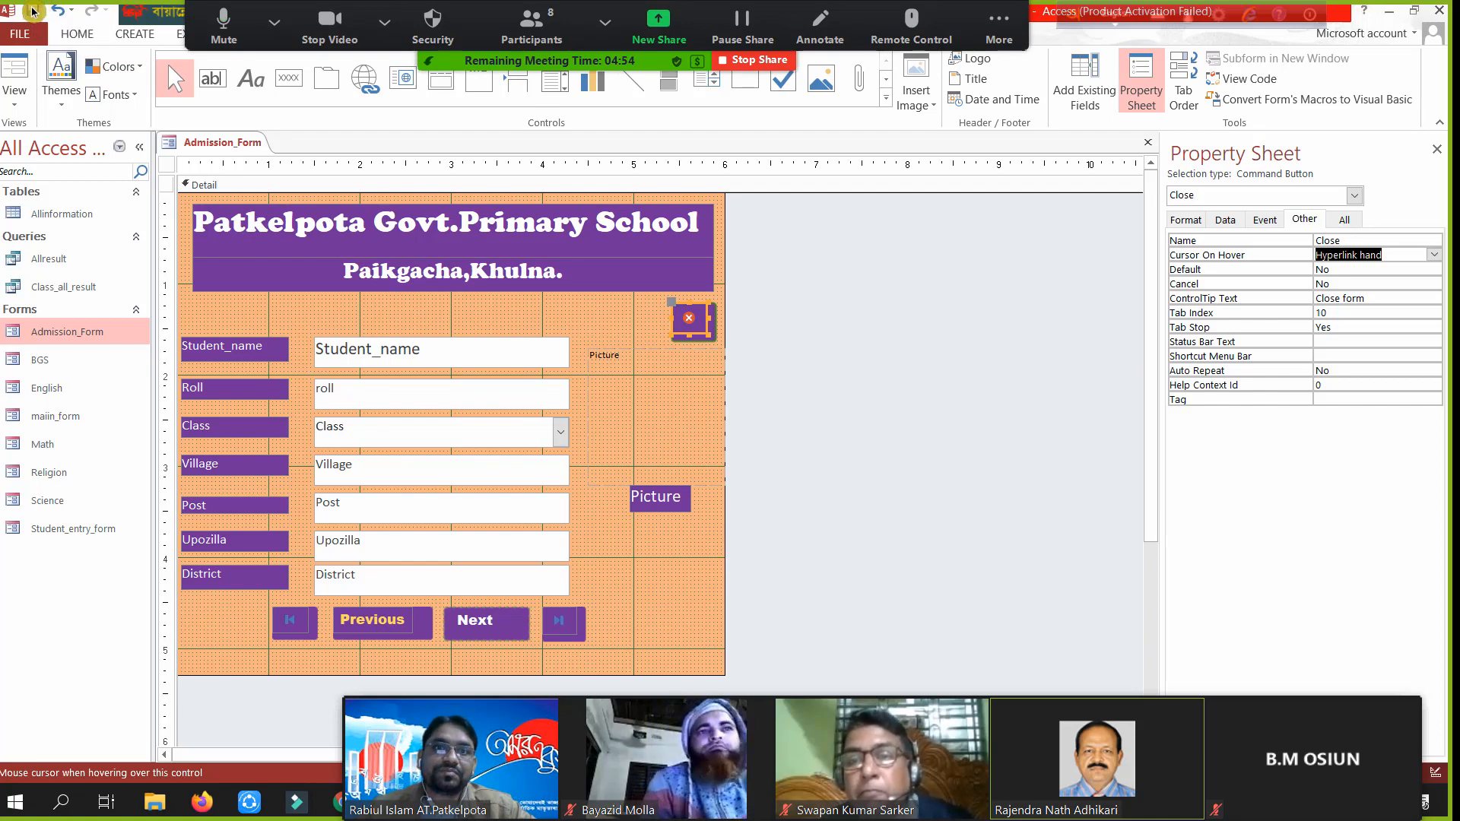
click(17, 68)
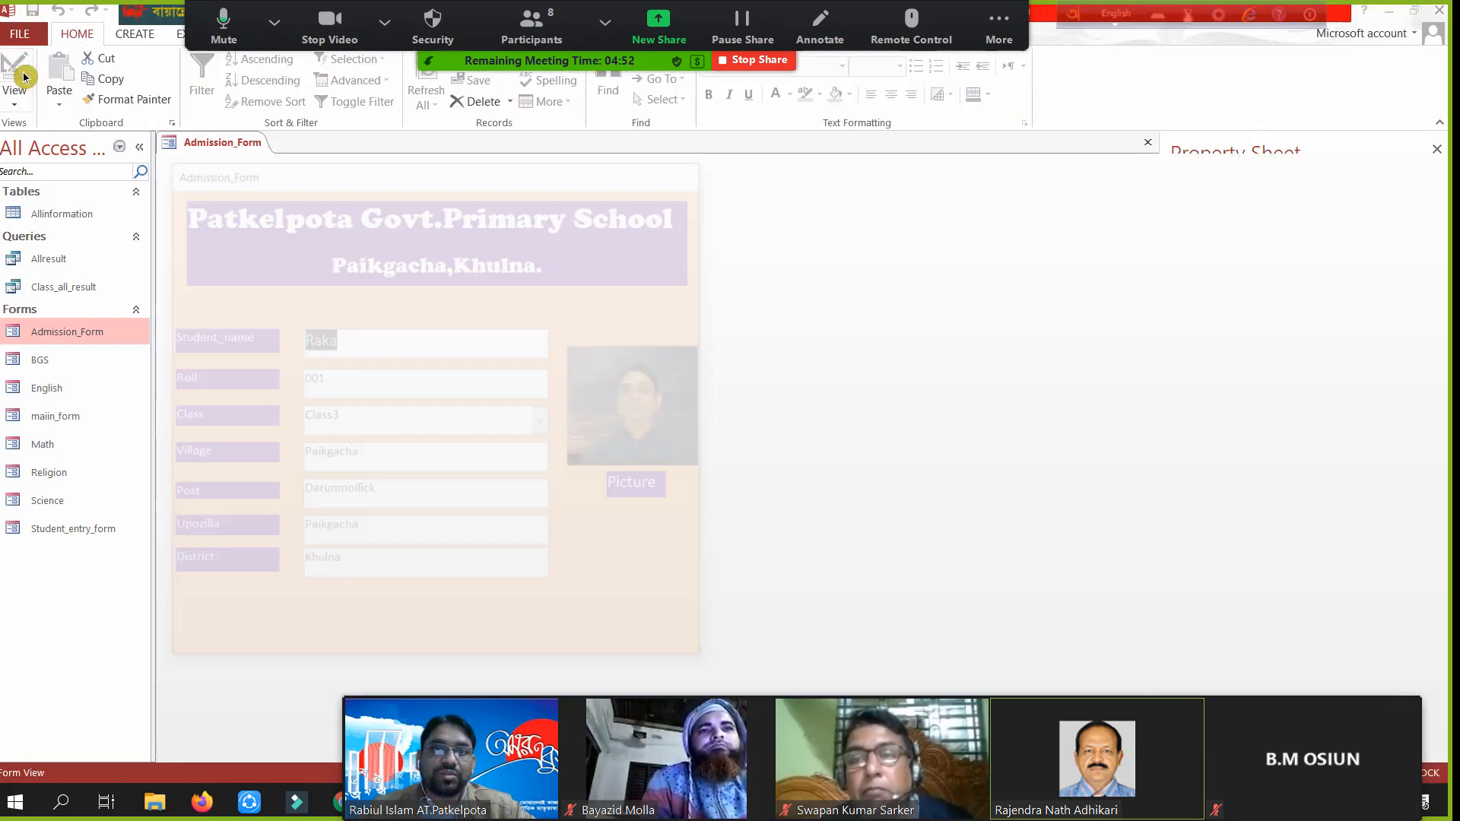
drag(408, 167, 636, 165)
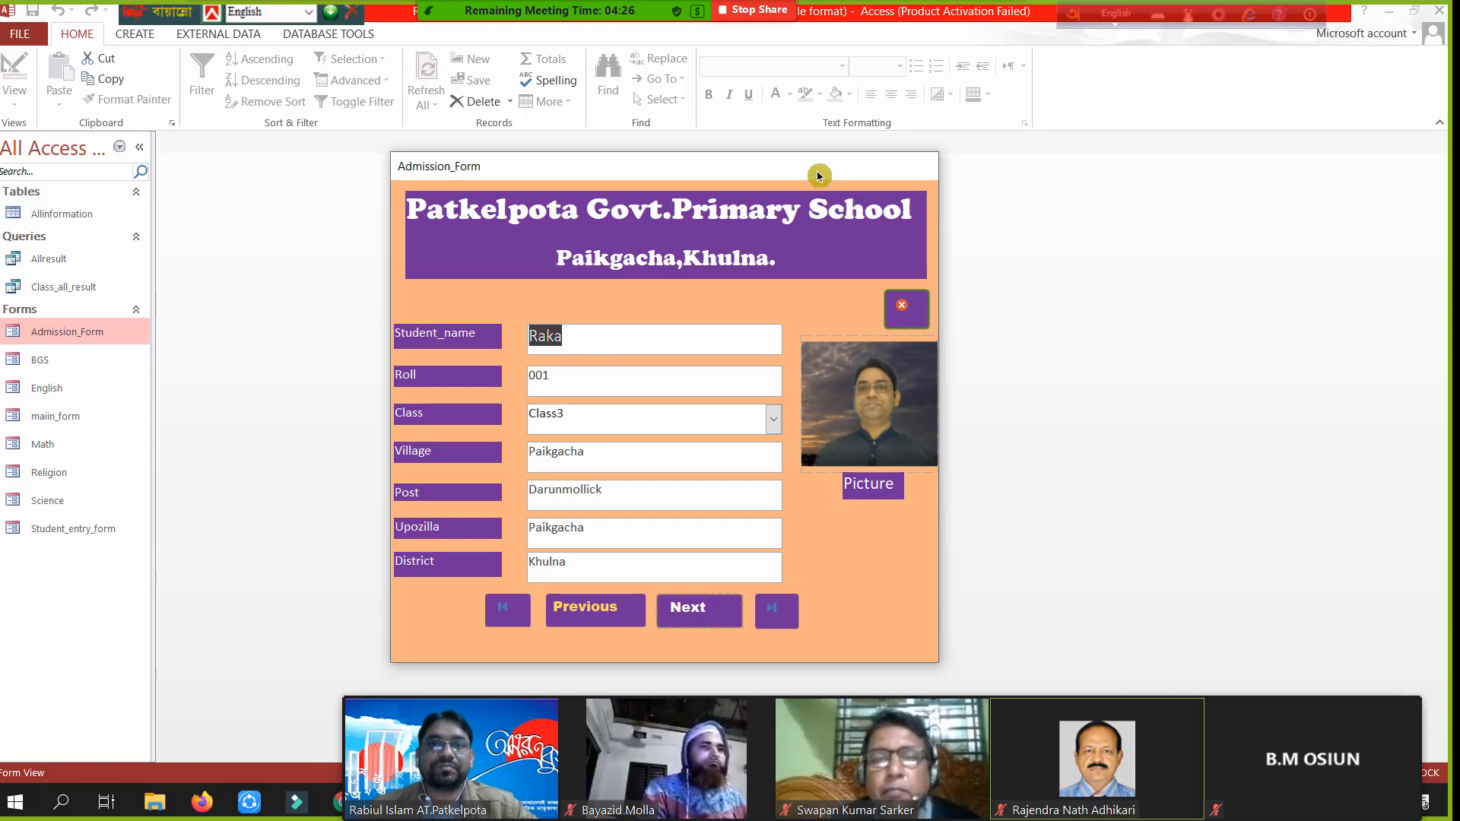
drag(816, 170, 685, 143)
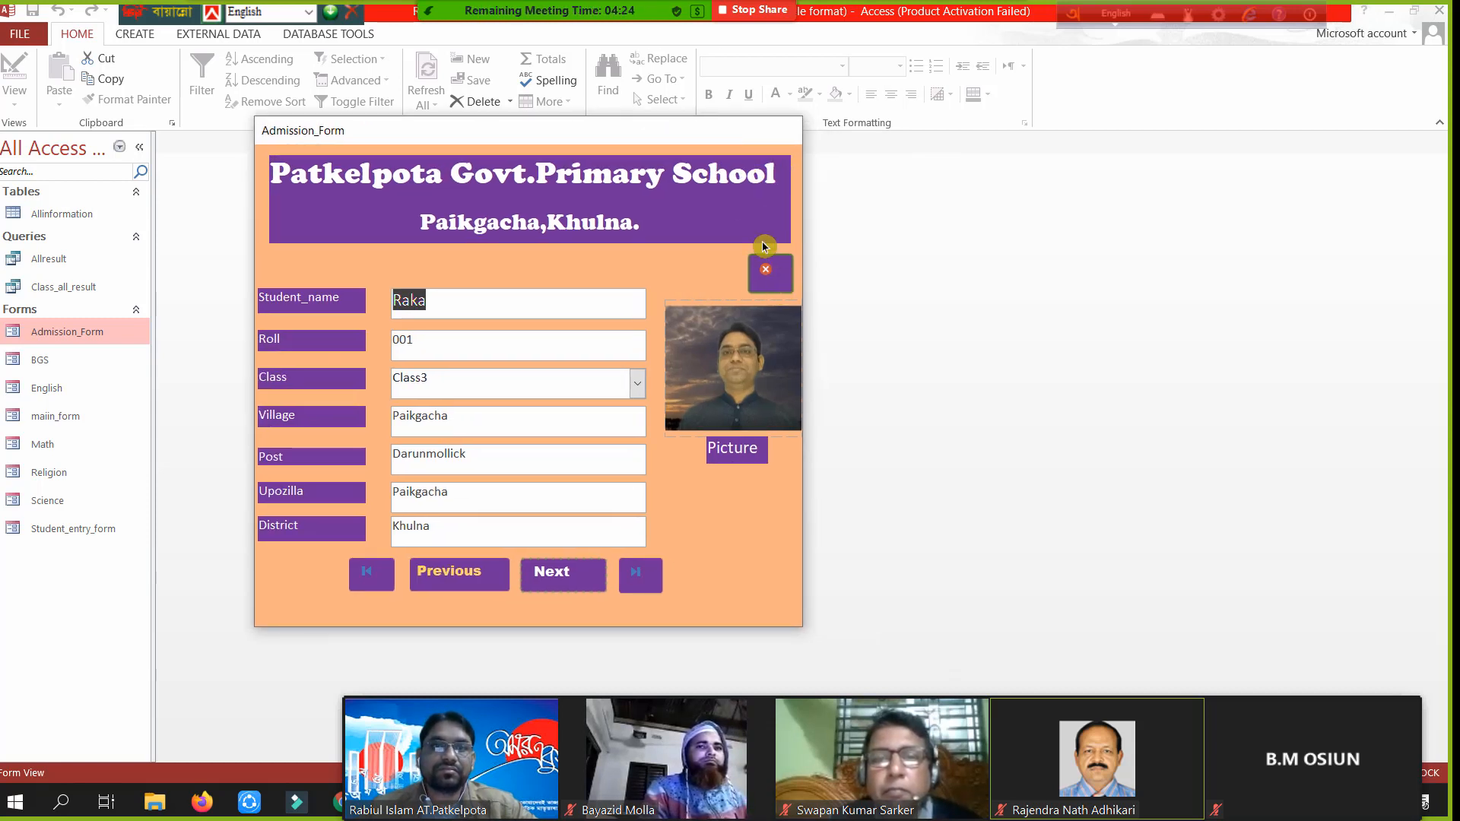
right_click(684, 141)
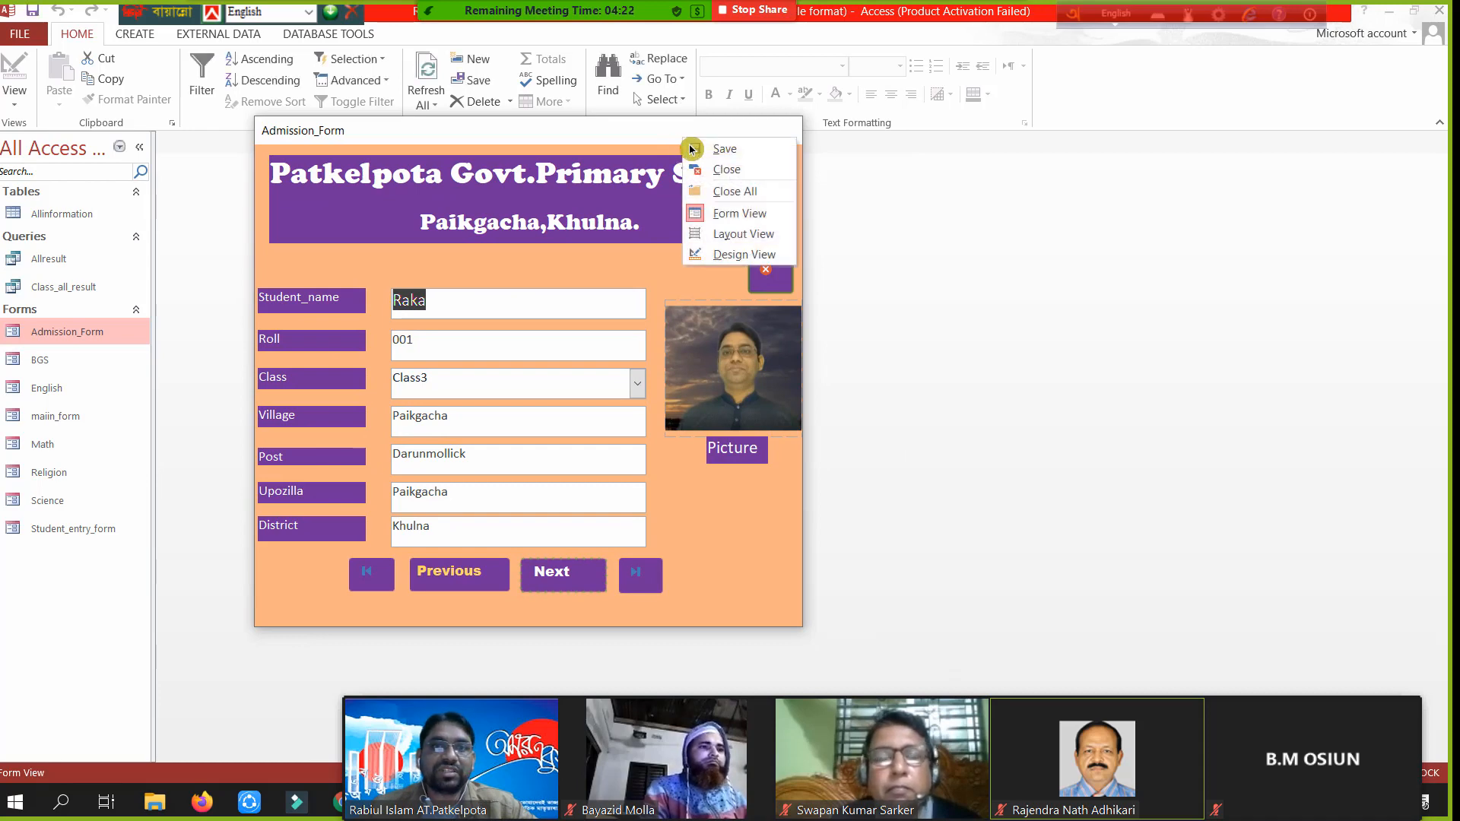
click(739, 255)
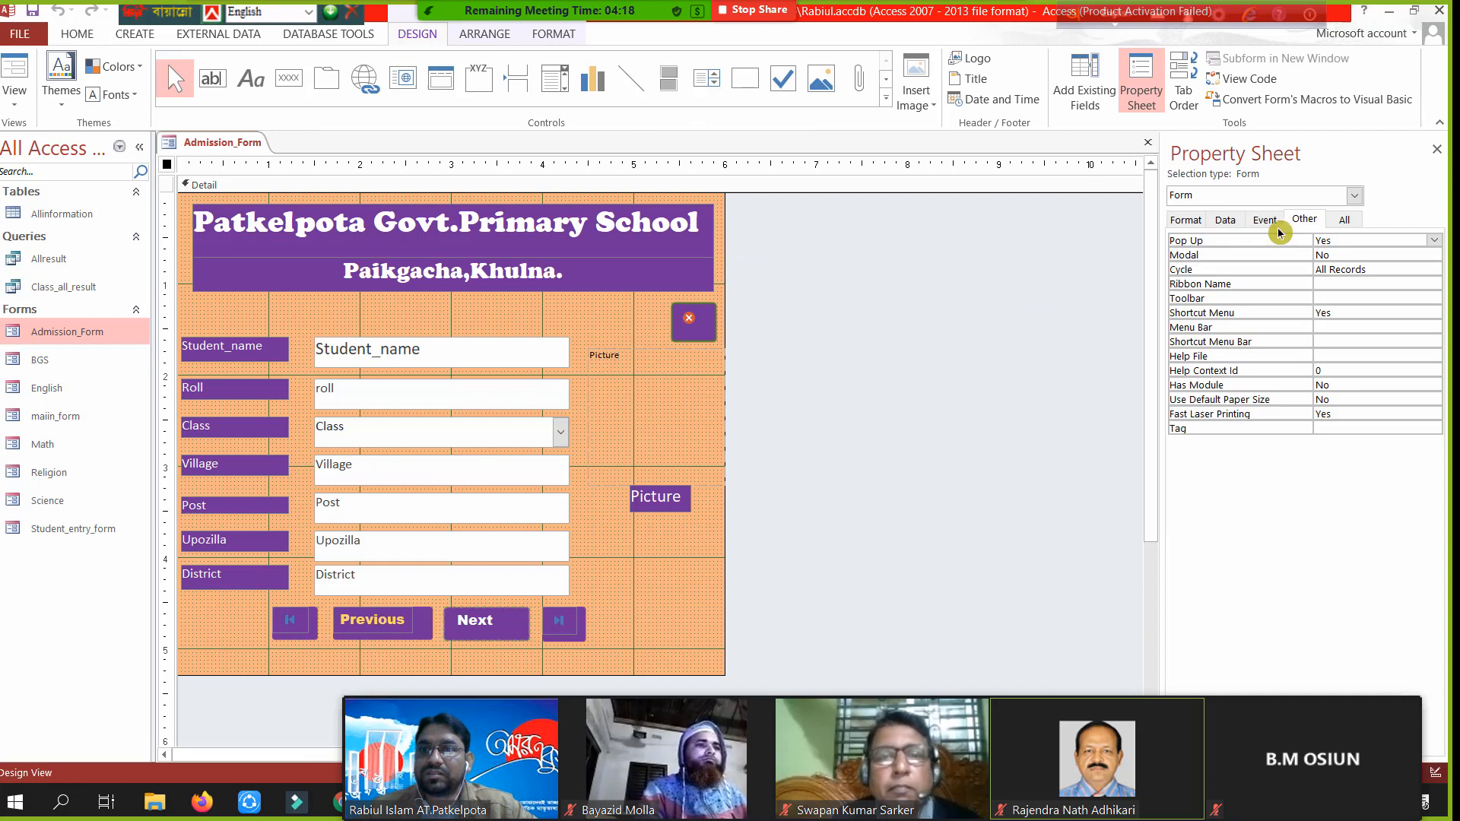
- Change the Close button's Cursor On Hover from Hyperlink Hand to Default, then select the Previous button
click(704, 336)
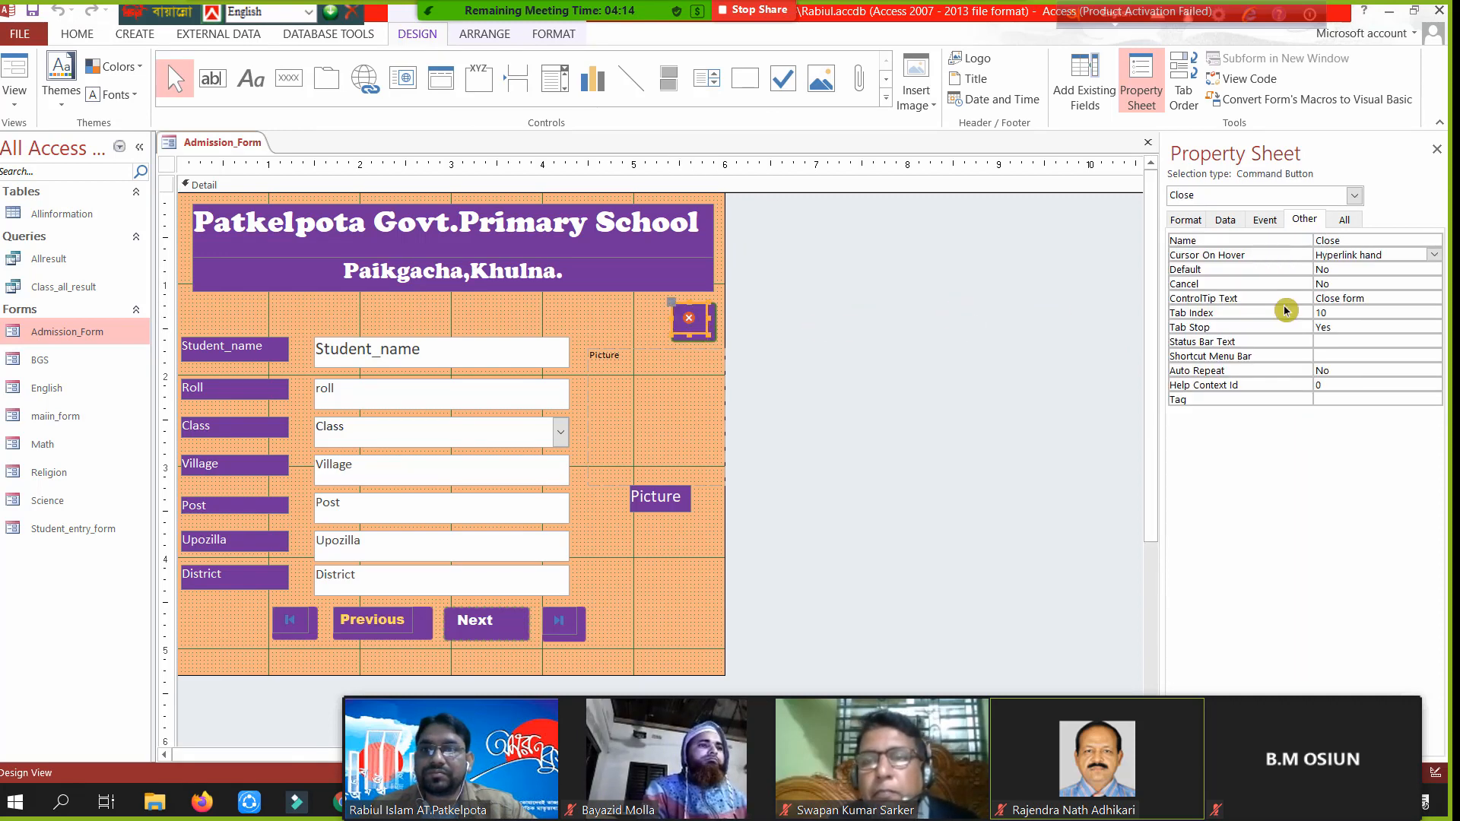
click(1414, 261)
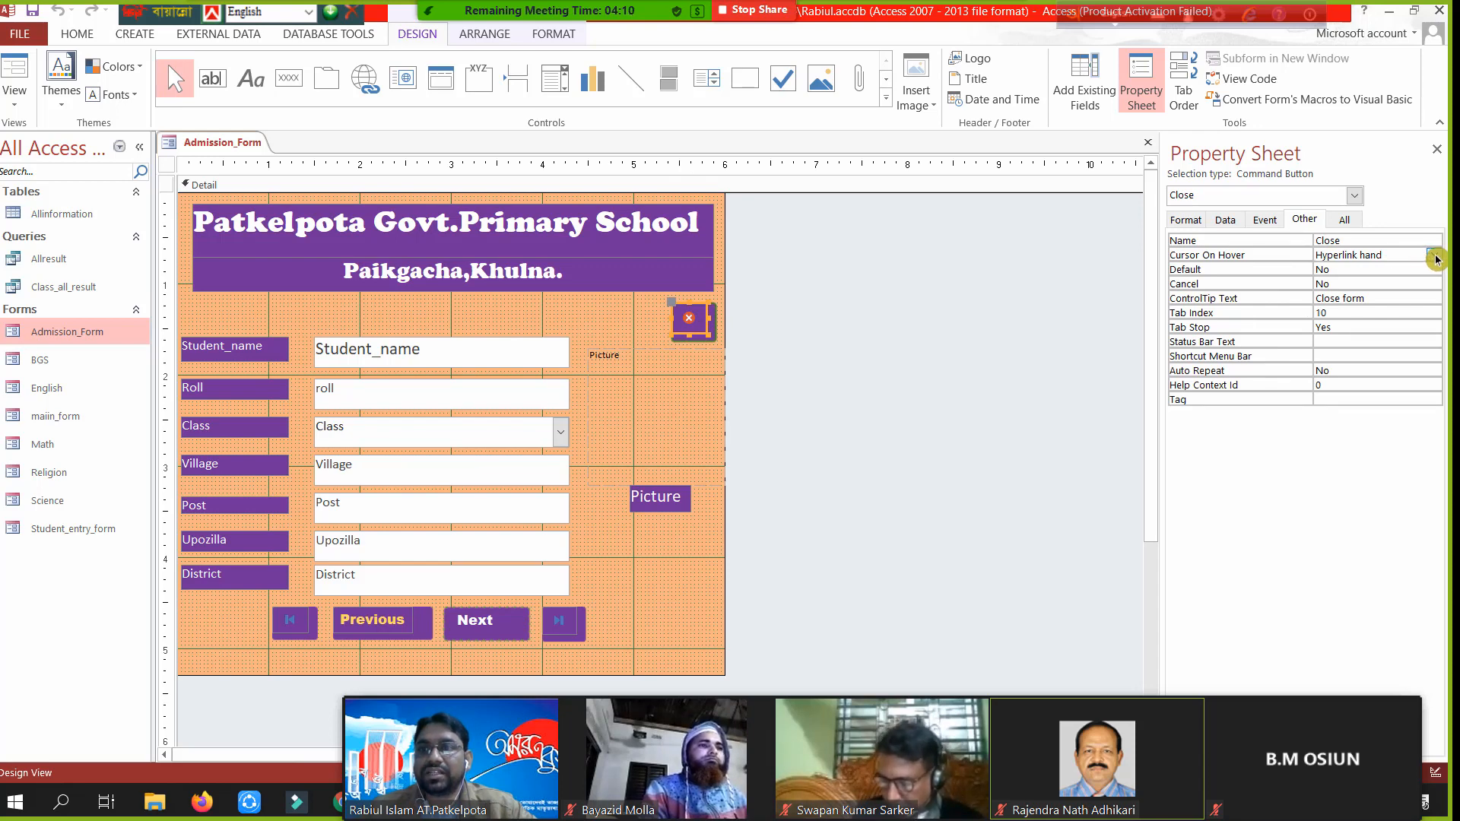
click(1436, 259)
click(1433, 256)
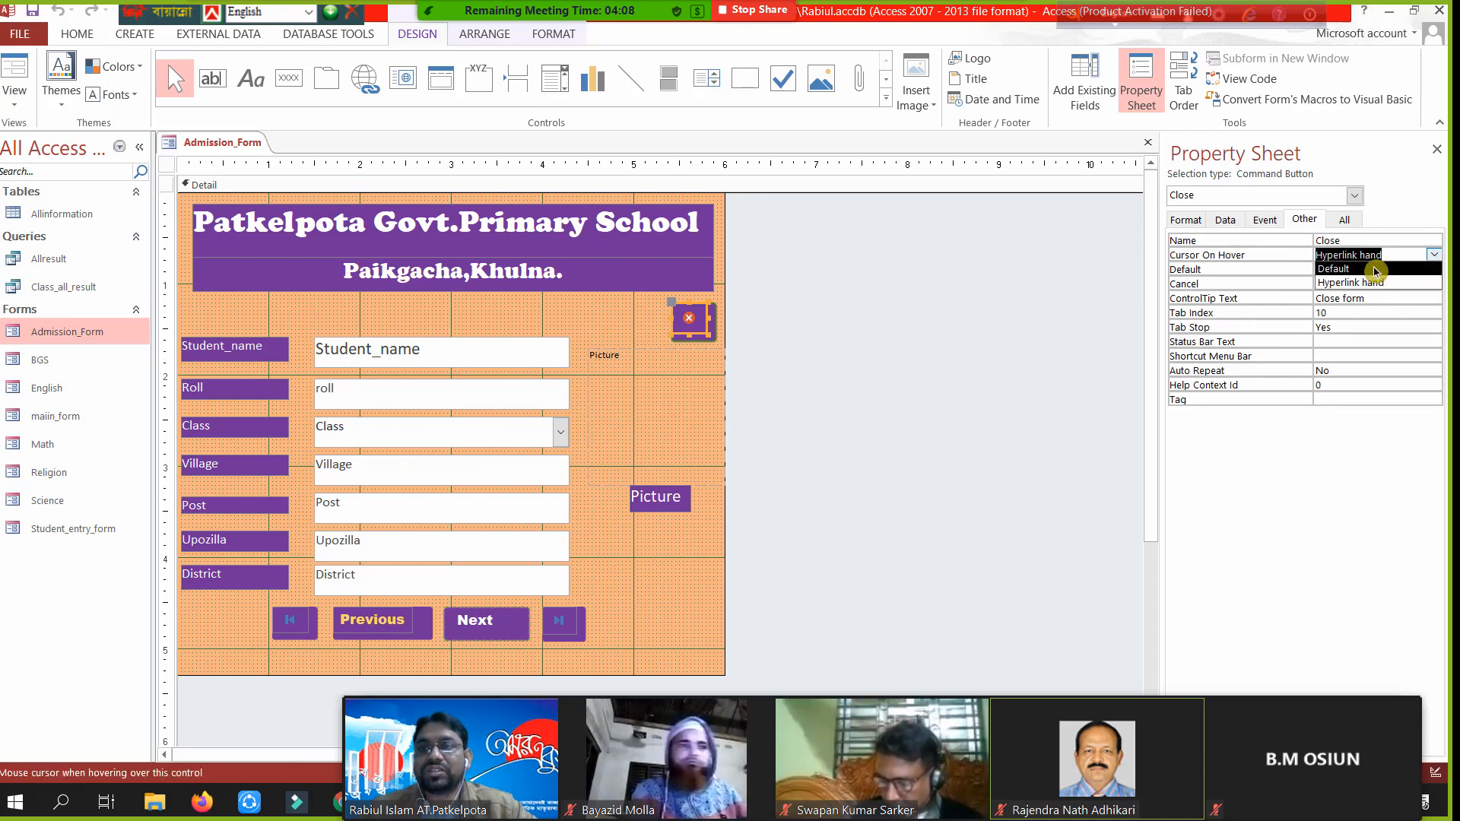
click(1375, 270)
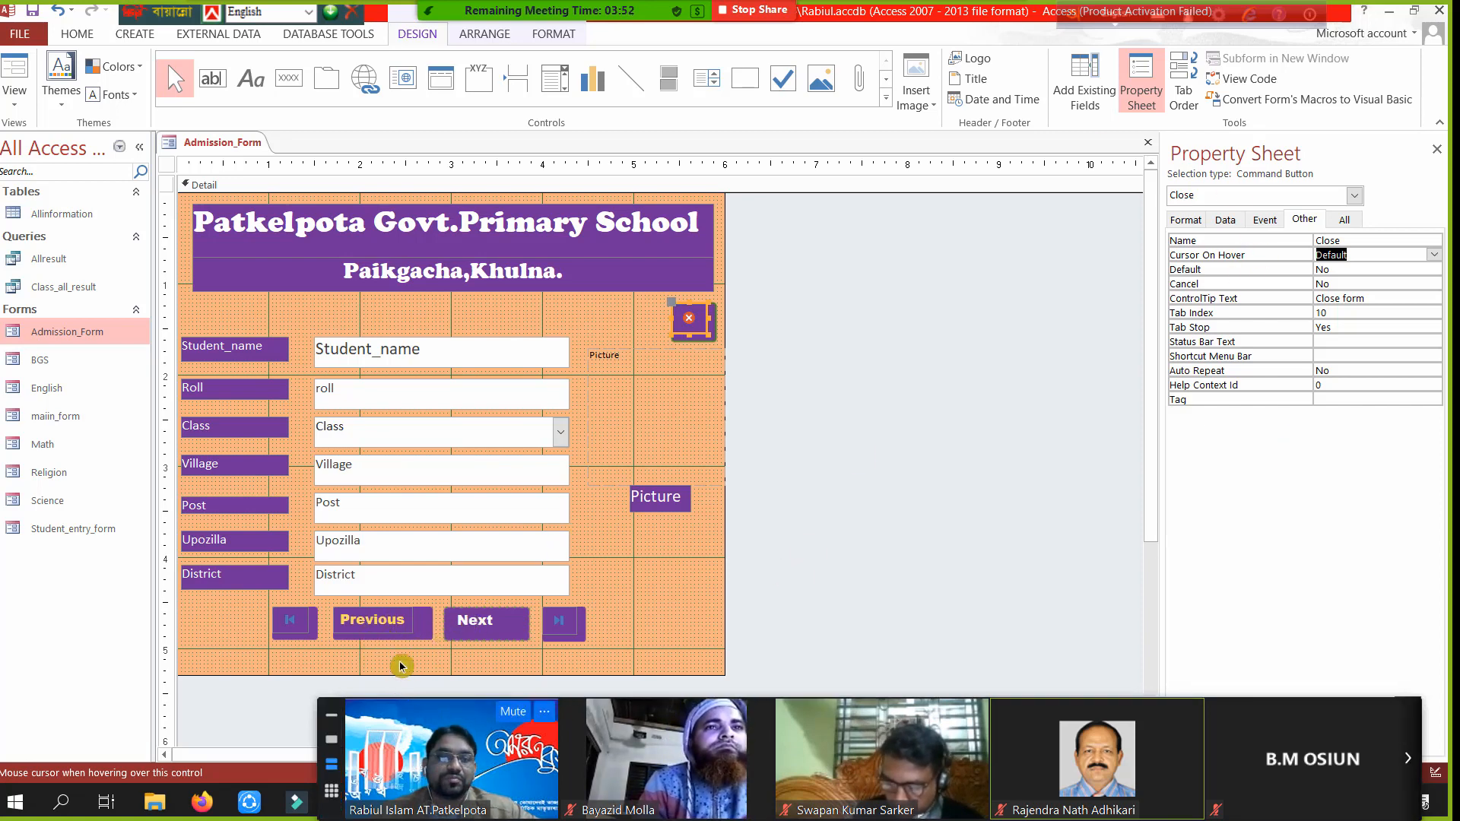
click(402, 631)
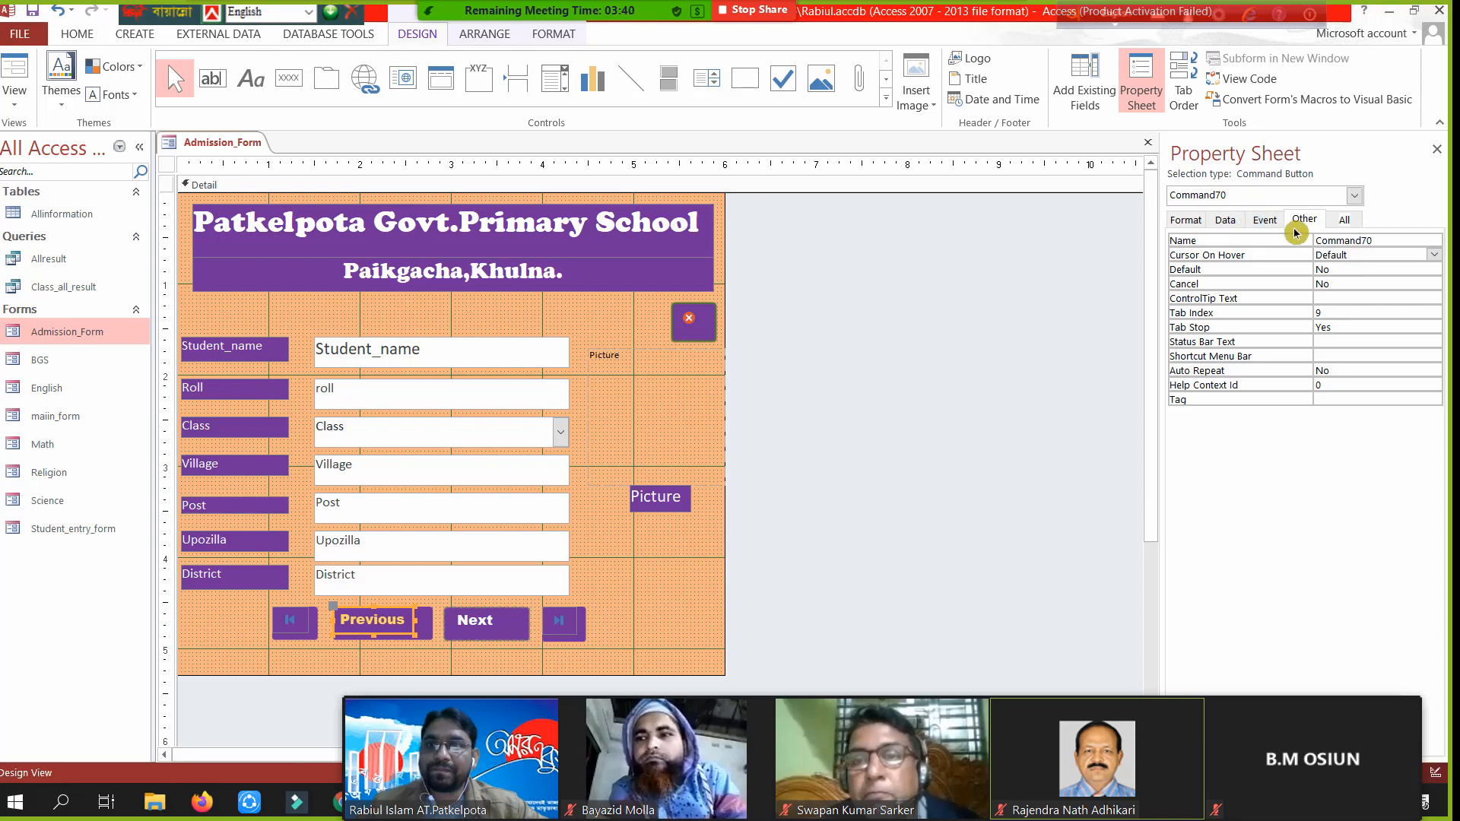
- Browse the Previous button's Other, Event, Data and Format property tabs
click(1327, 298)
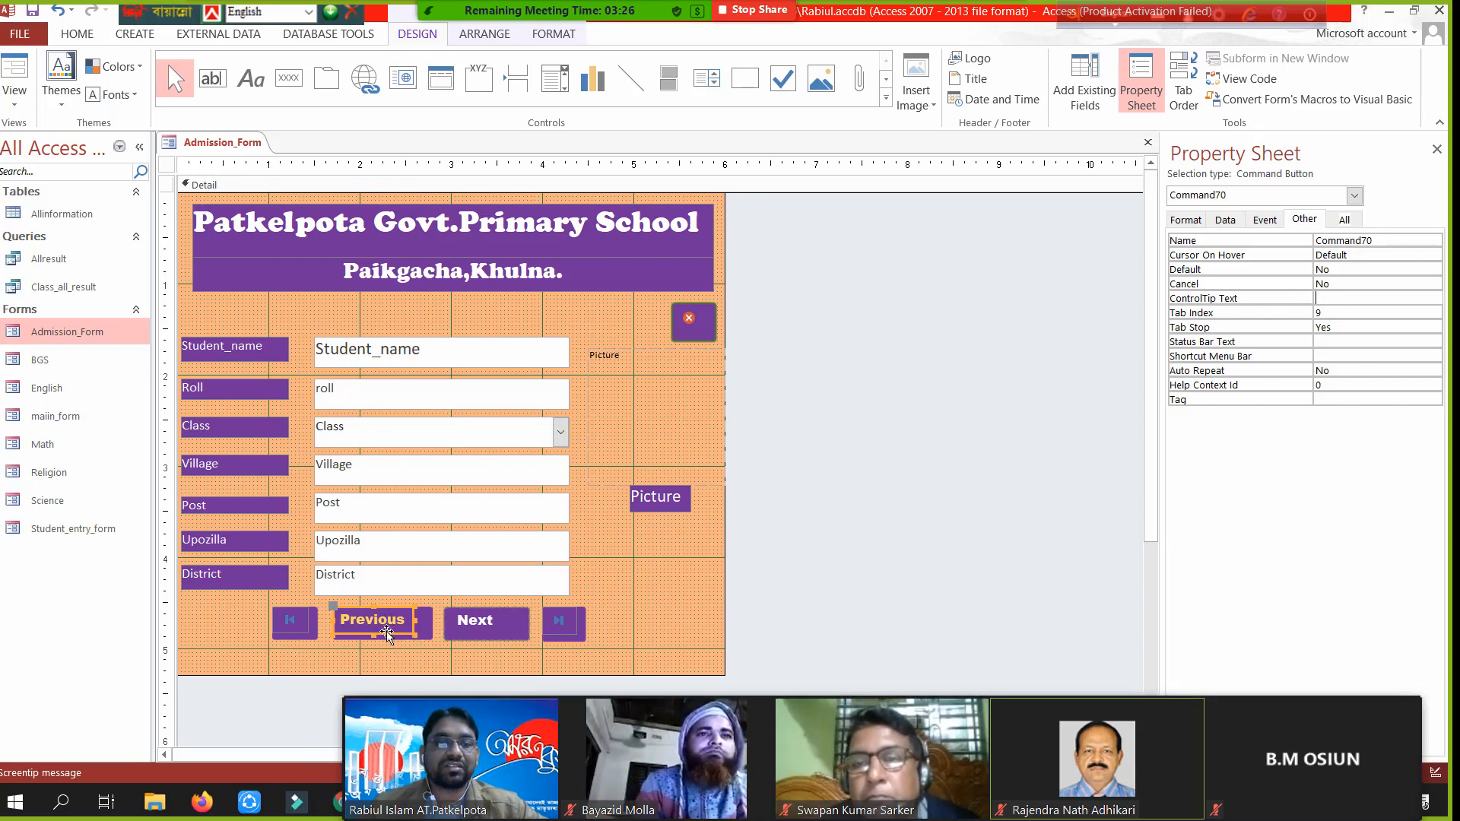
click(1187, 221)
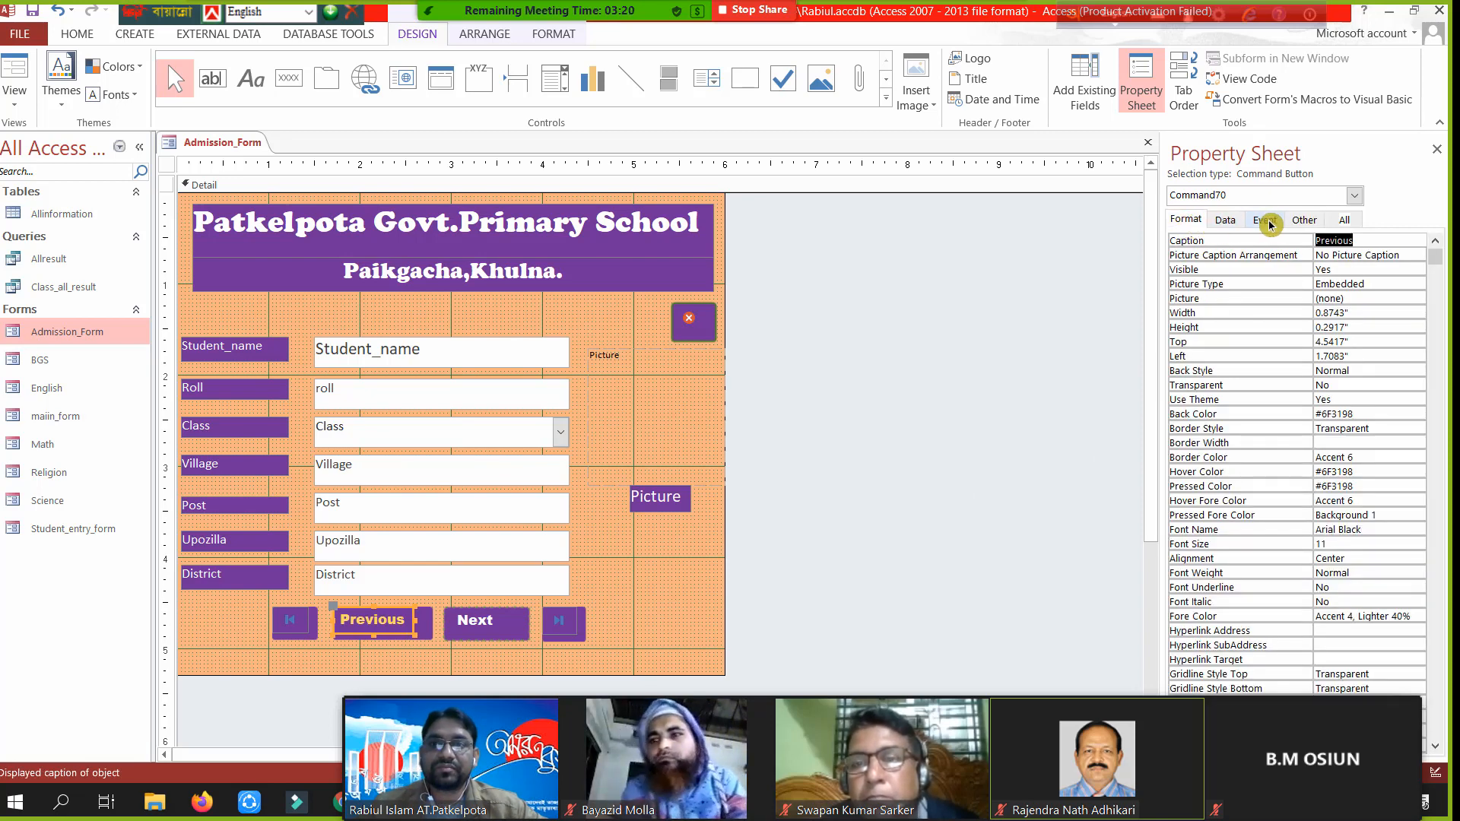
click(1308, 221)
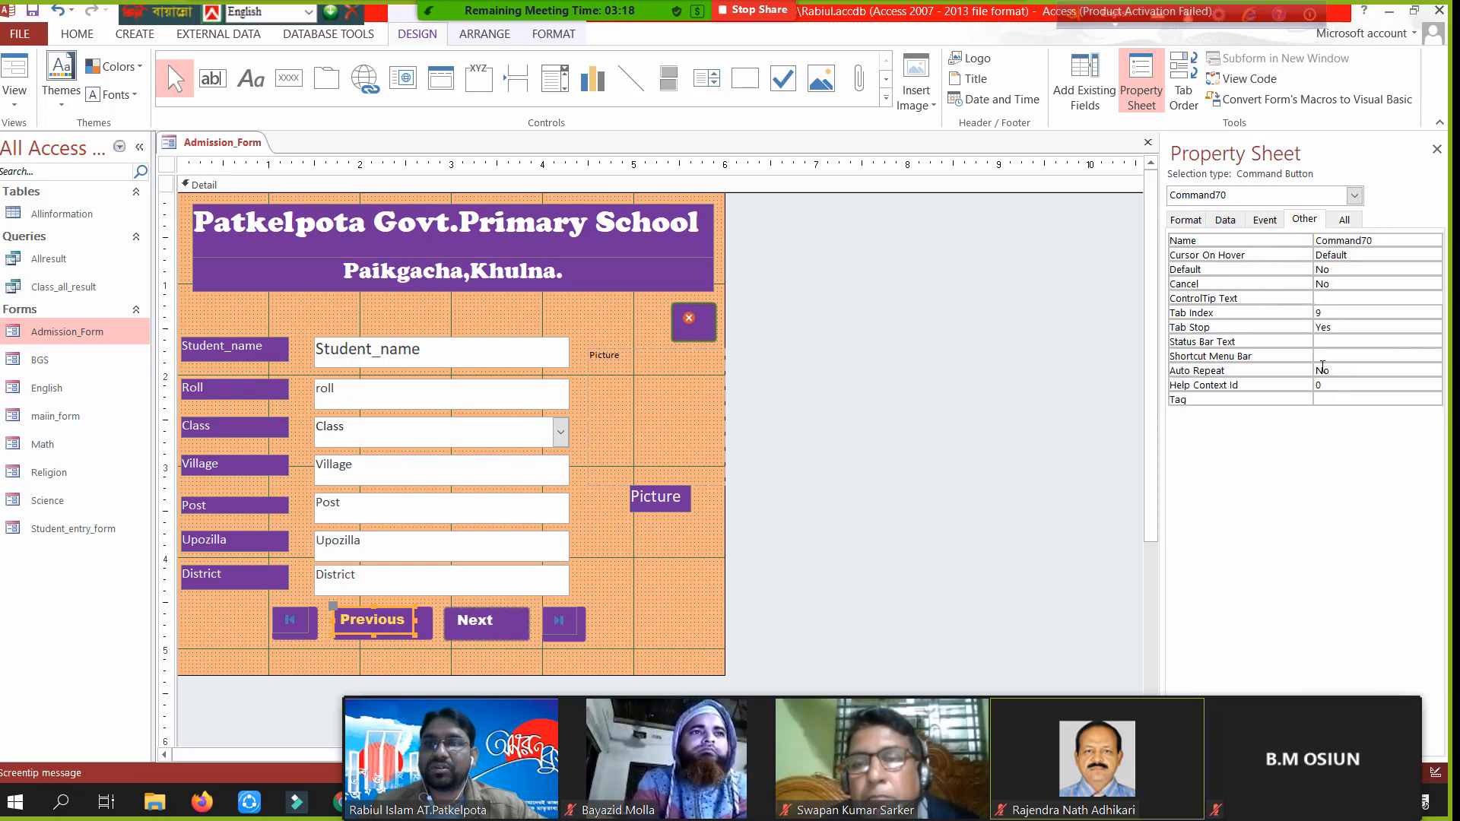
click(1264, 220)
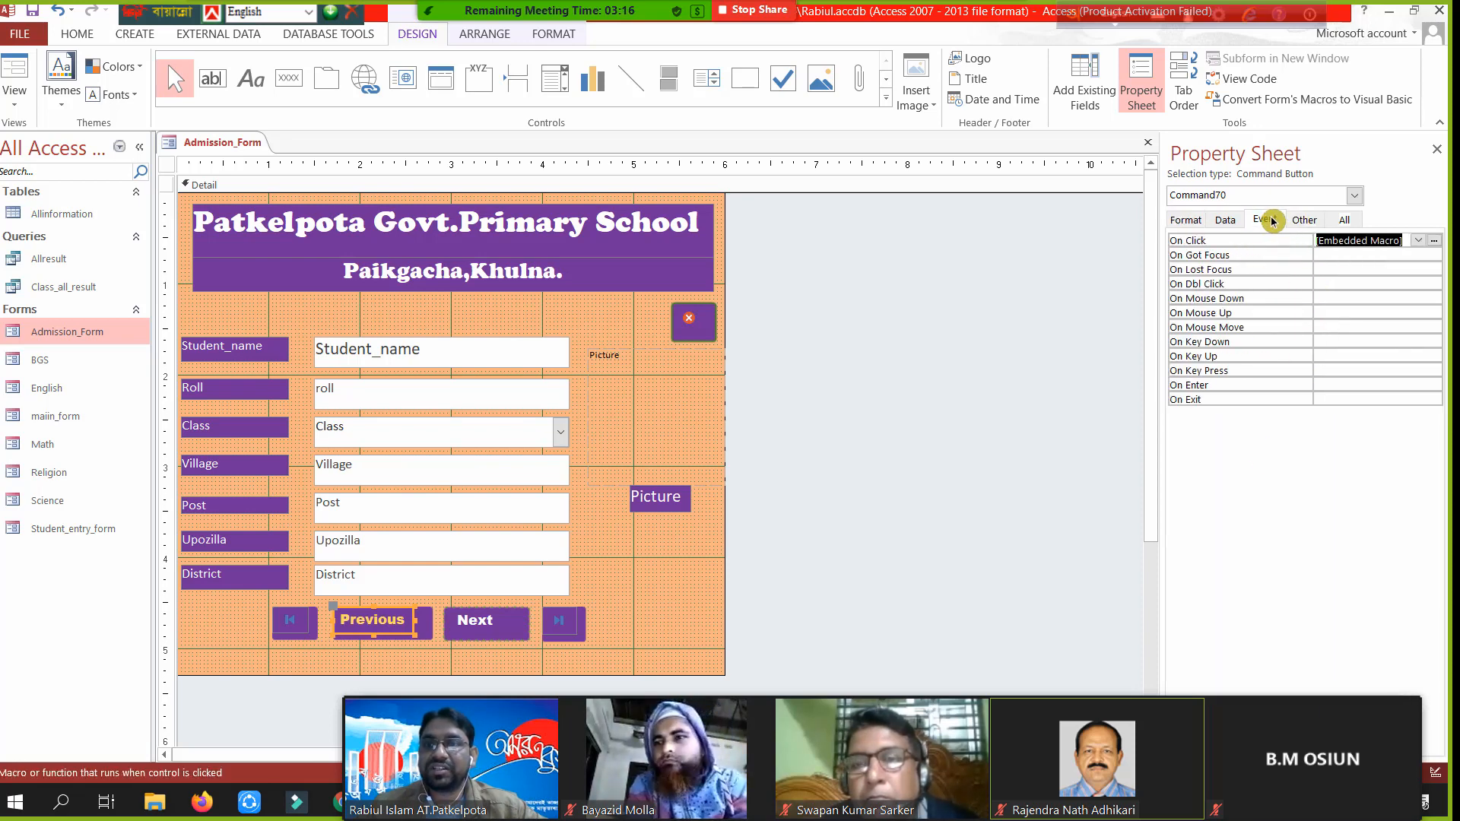
click(1226, 222)
click(1197, 221)
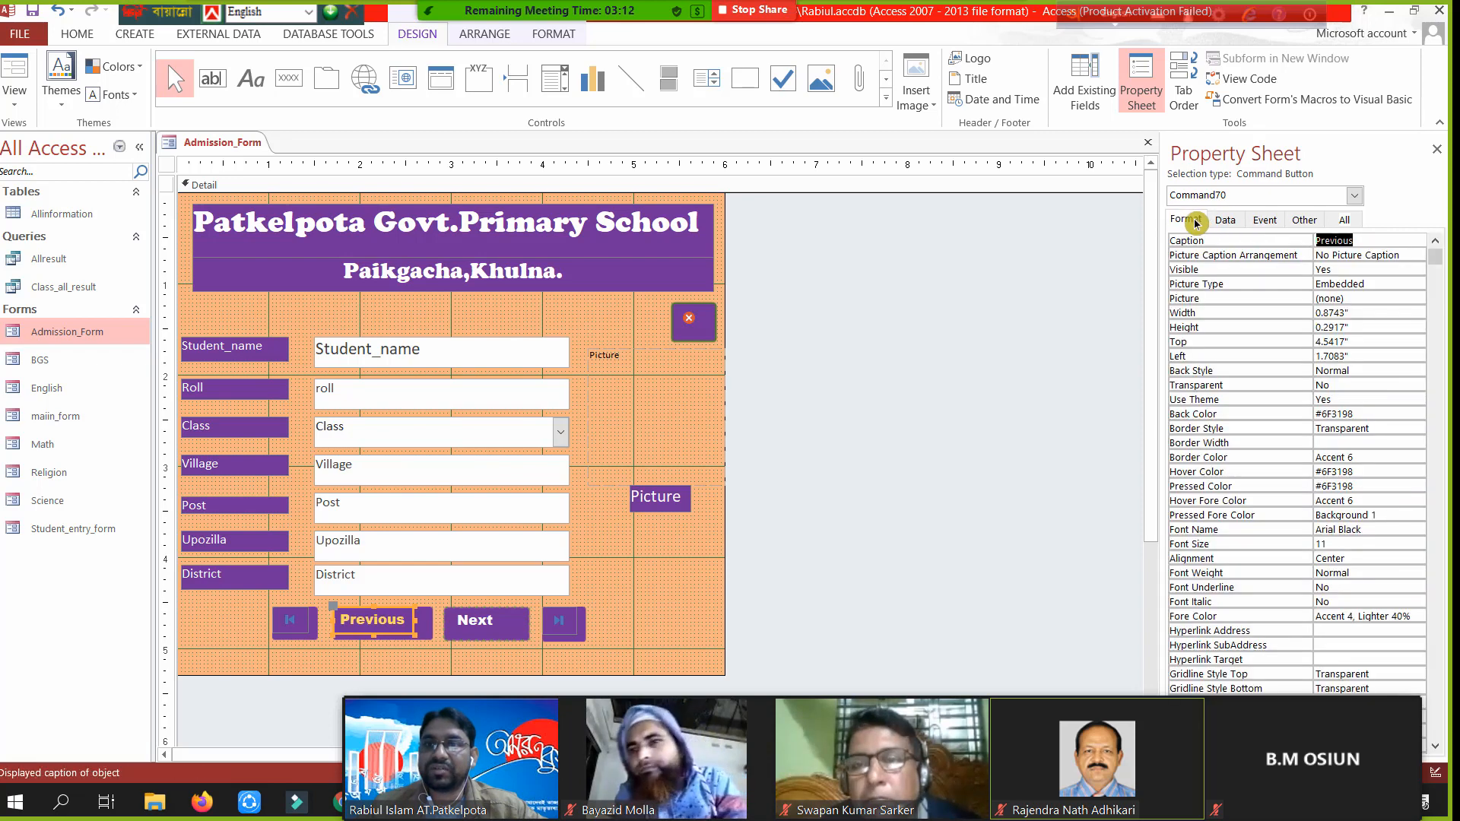
- Find the Previous button's #6F3198 Hover Color and its colour list, then deselect the button
scroll(1256, 334, down, 3)
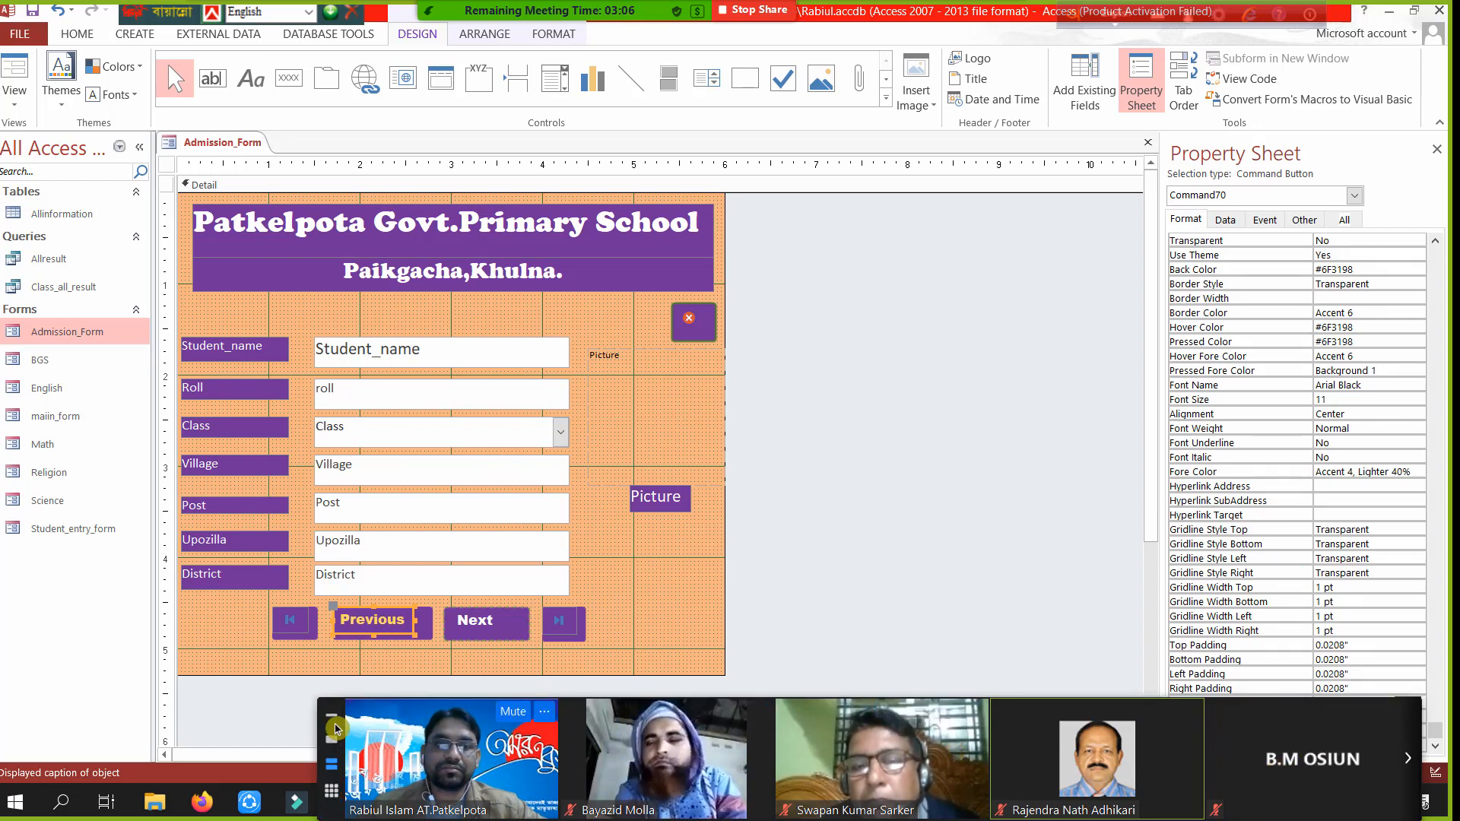
drag(425, 716, 76, 787)
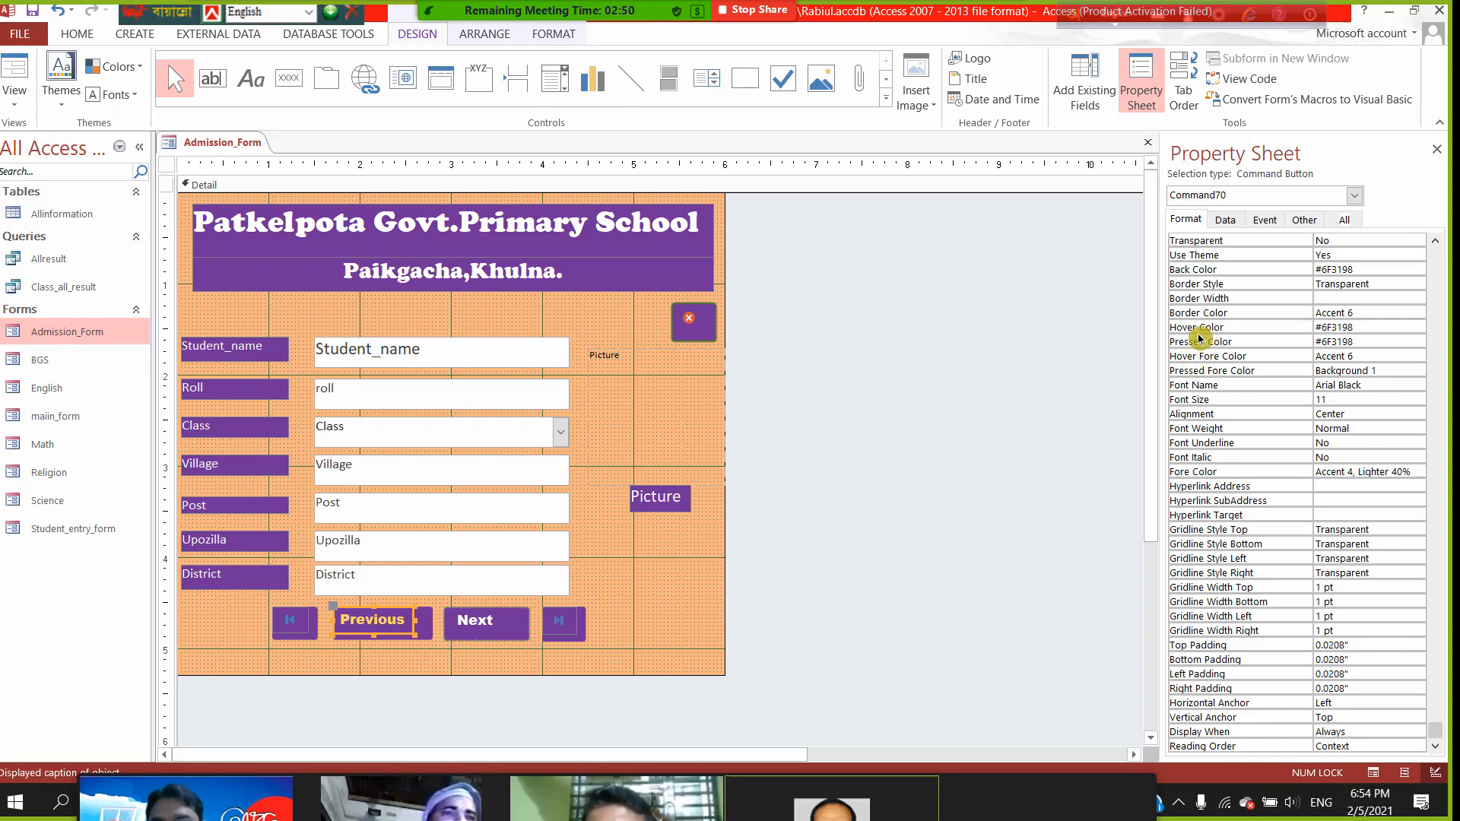
click(1403, 327)
click(1402, 327)
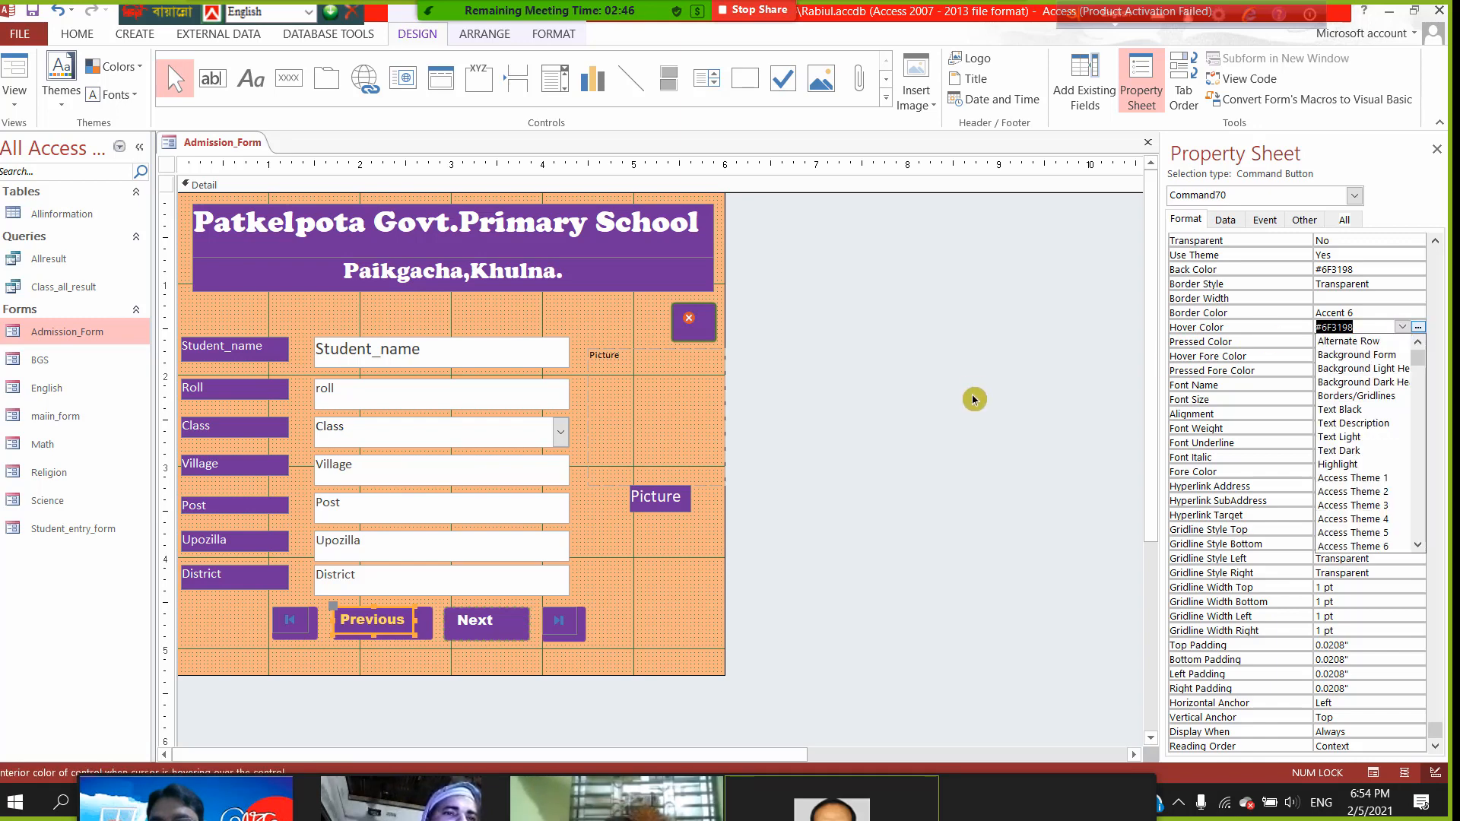
click(992, 373)
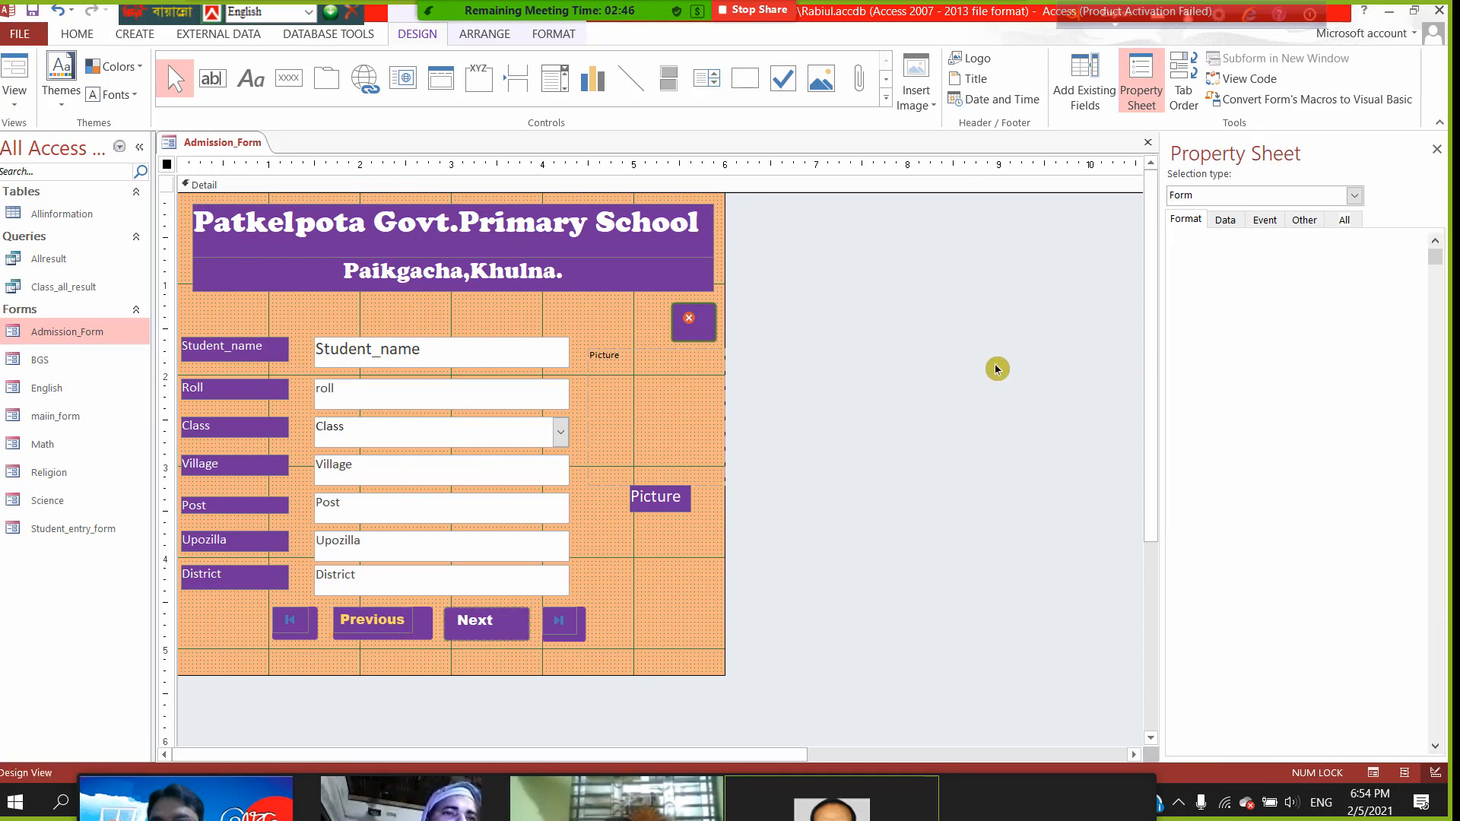
- Scroll through the form's own Format properties, then reselect the Previous button (Command70)
click(1183, 218)
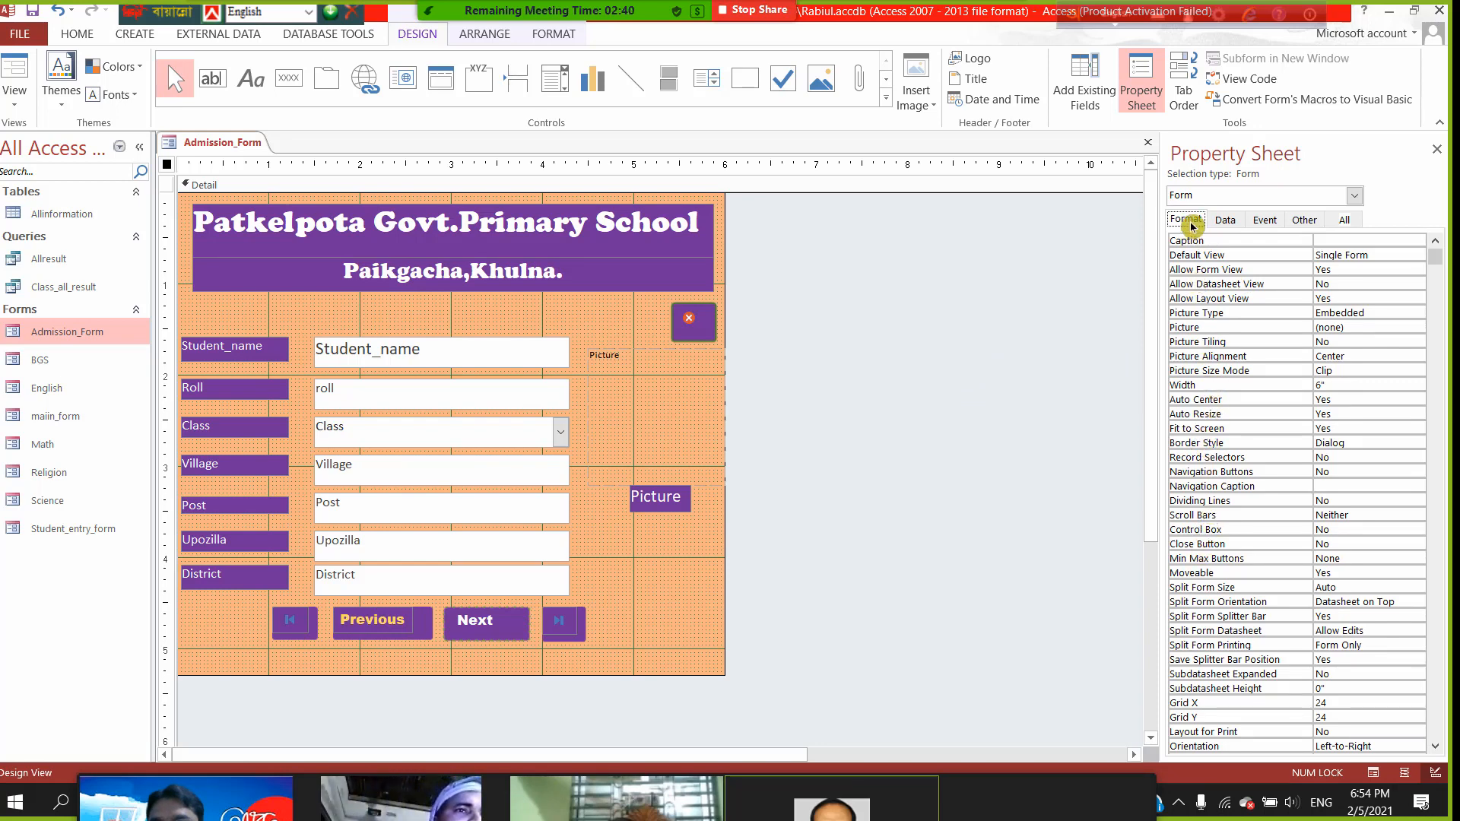
scroll(1227, 540, down, 1)
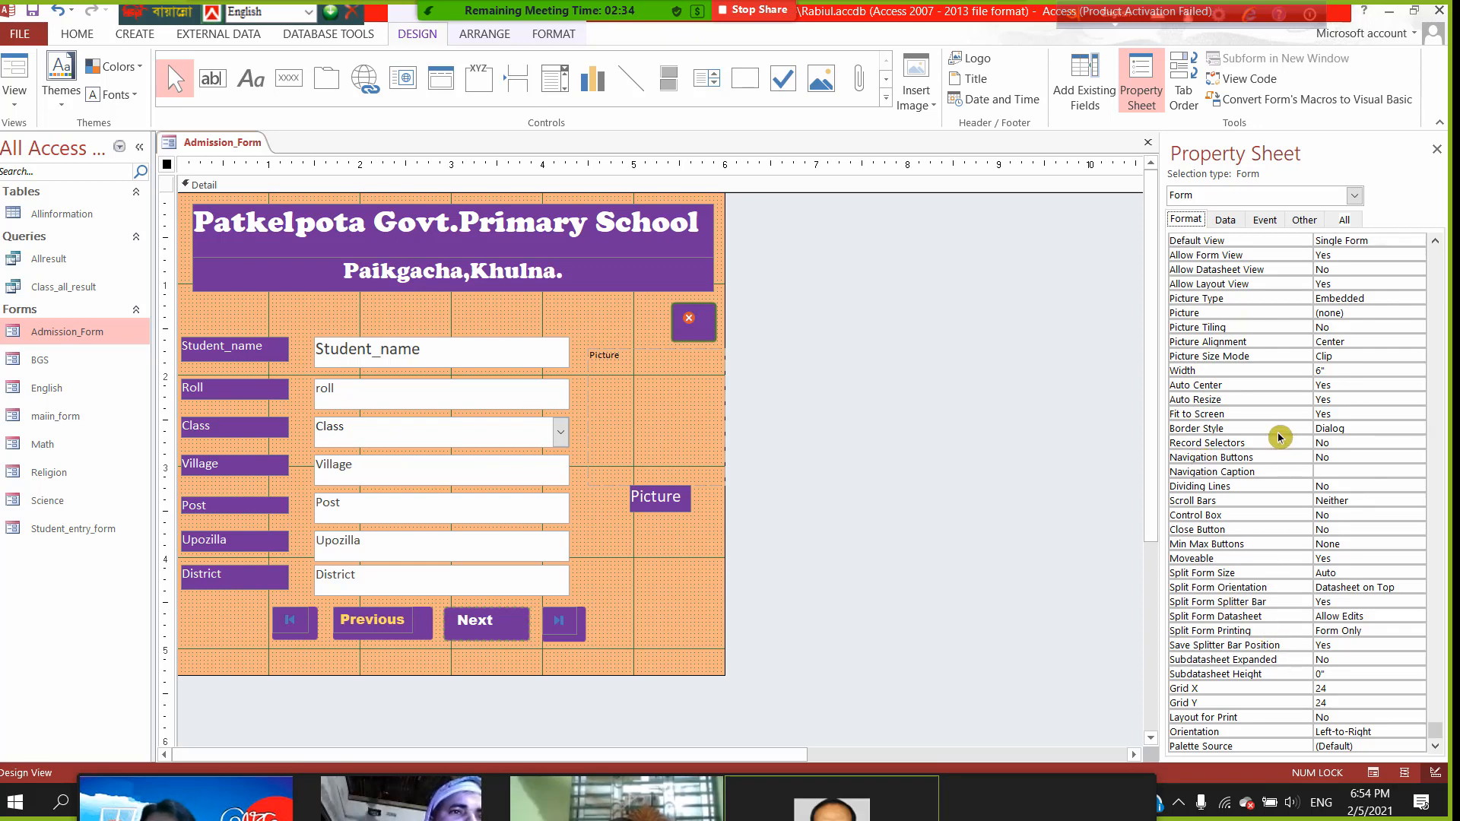
scroll(1280, 437, up, 1)
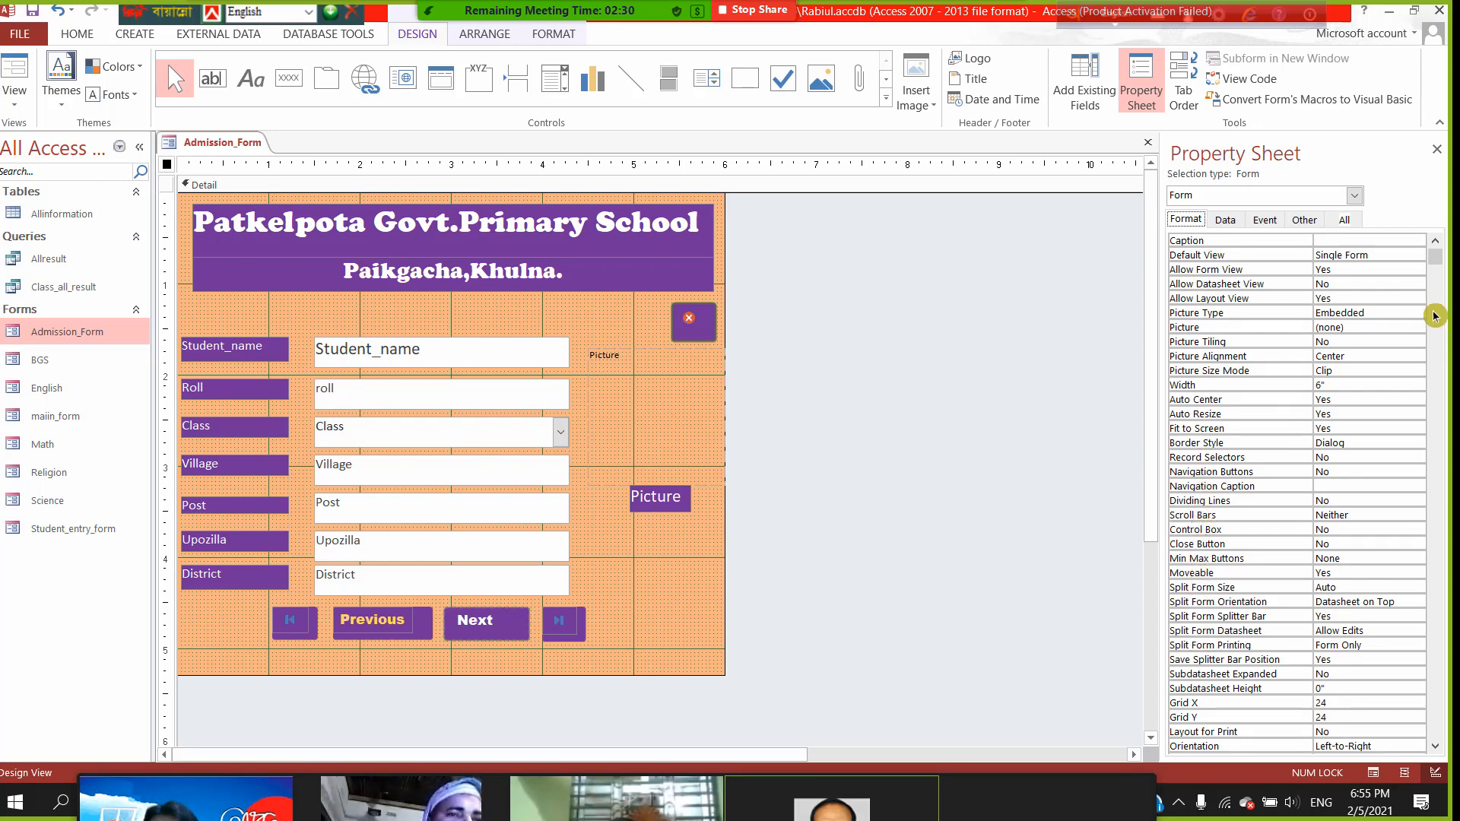
drag(1436, 266, 1437, 456)
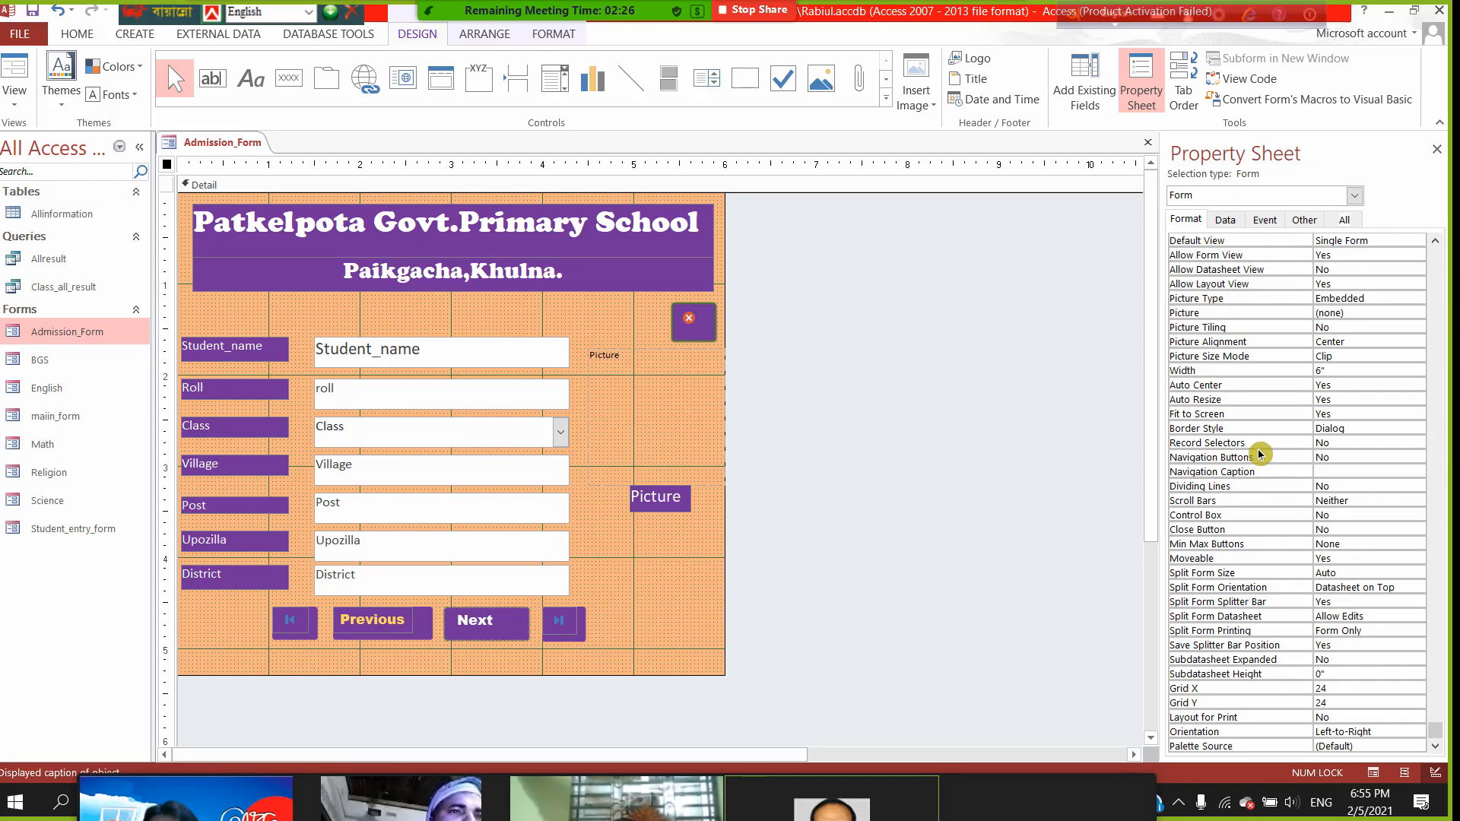
click(1435, 242)
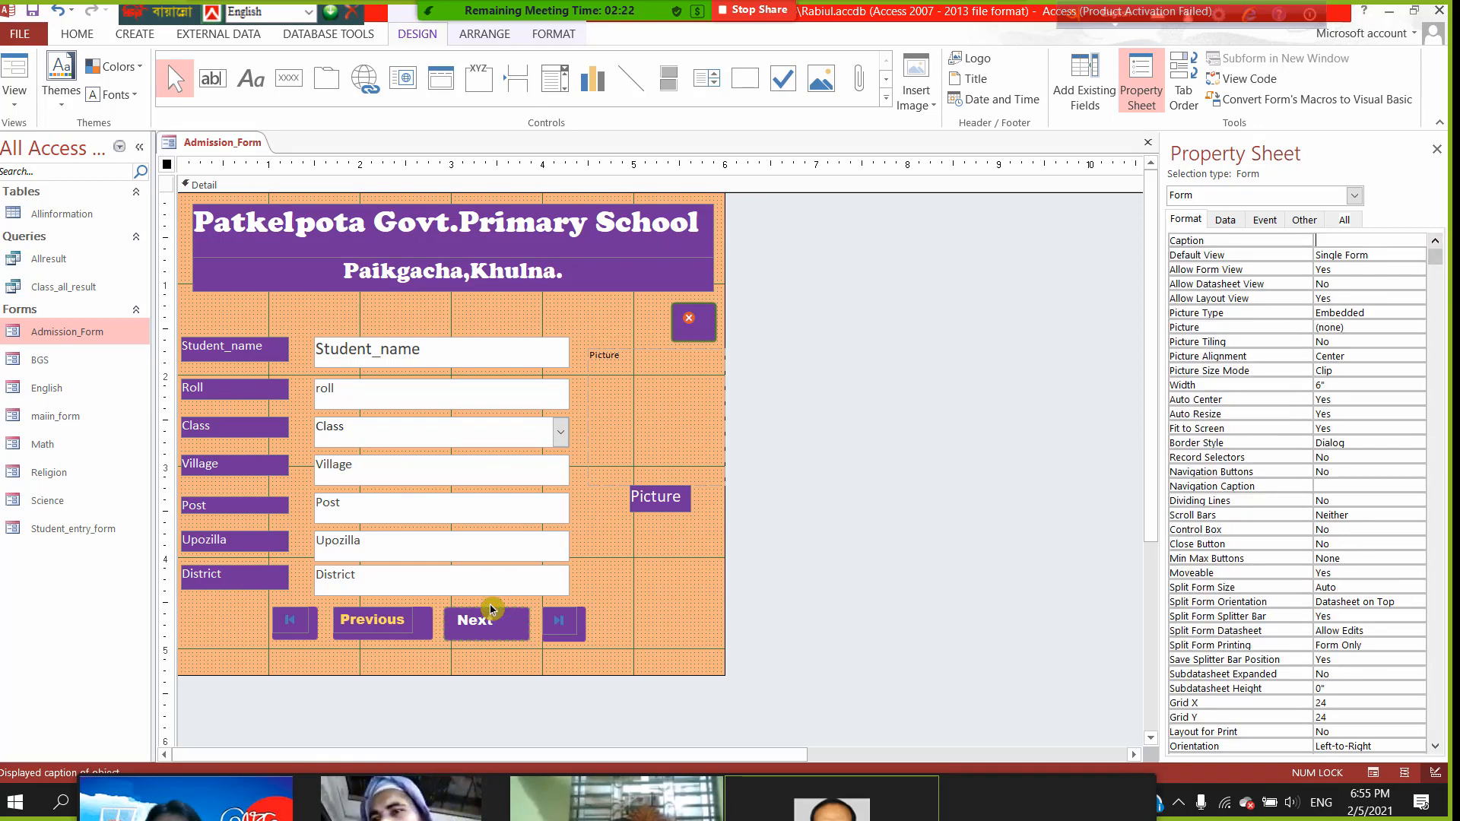
click(365, 620)
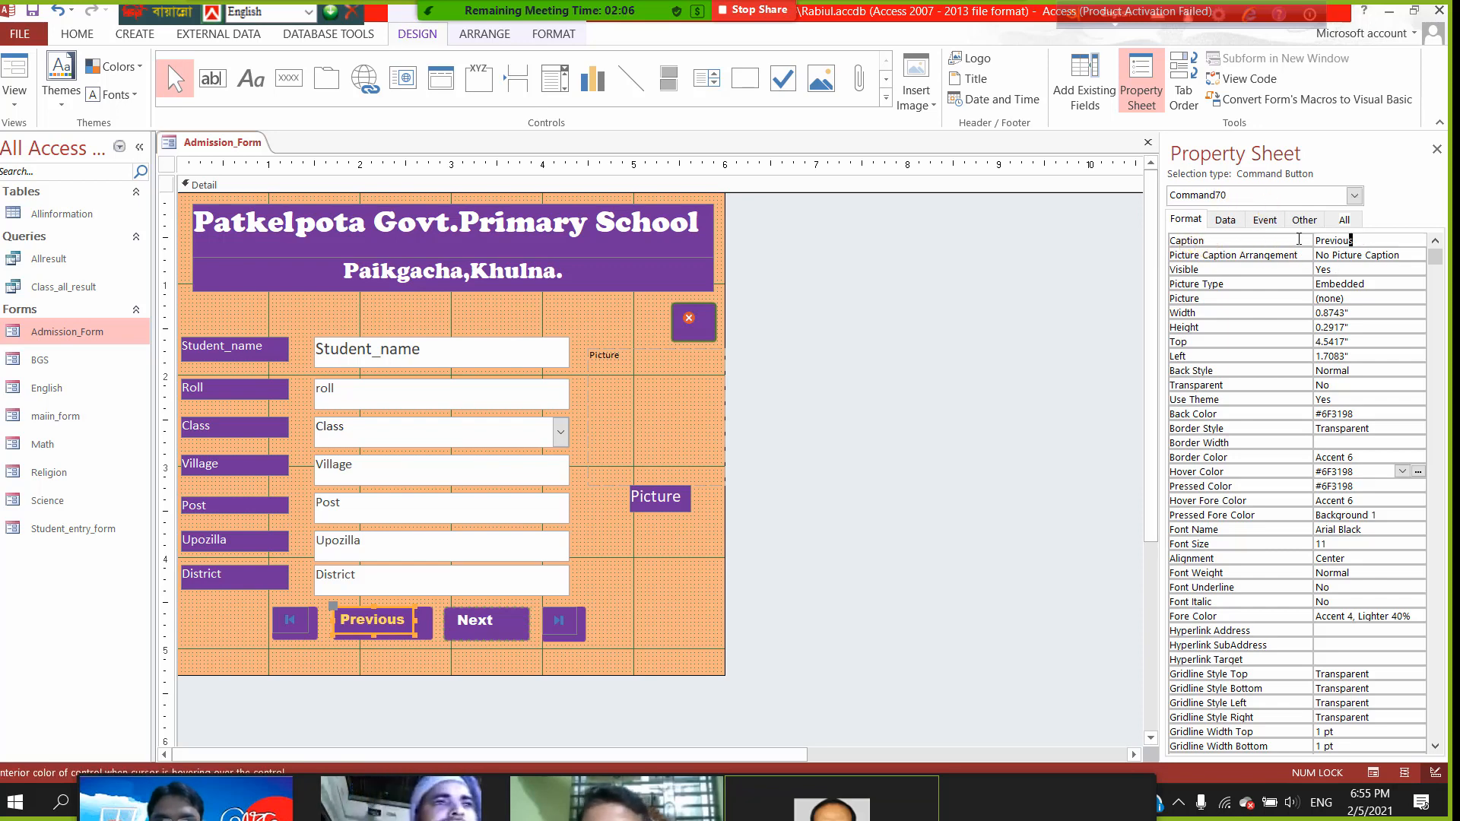
- Open the Previous button's Hover Color palette and close it without changing anything
double_click(1334, 241)
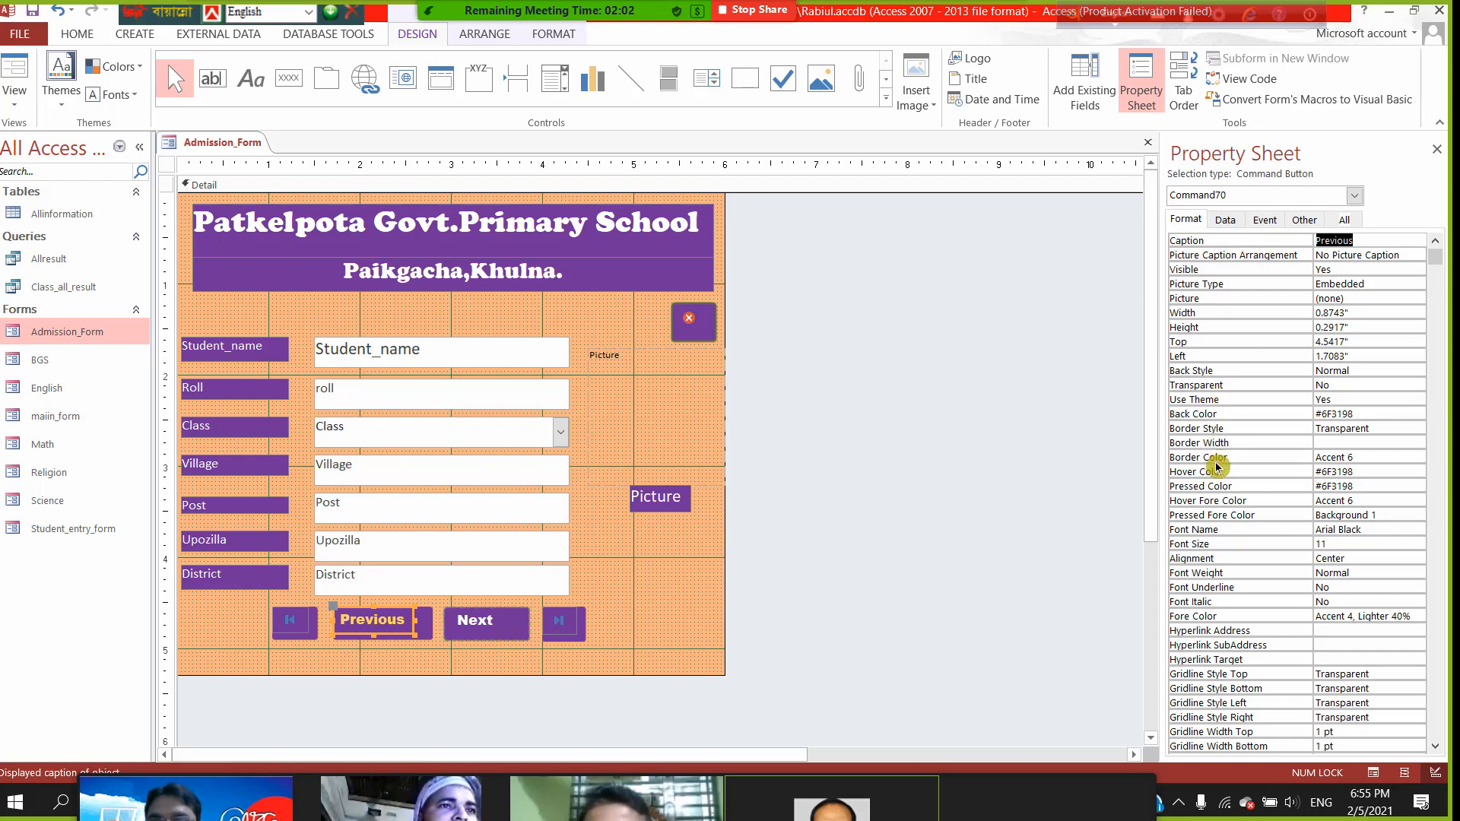
click(1401, 472)
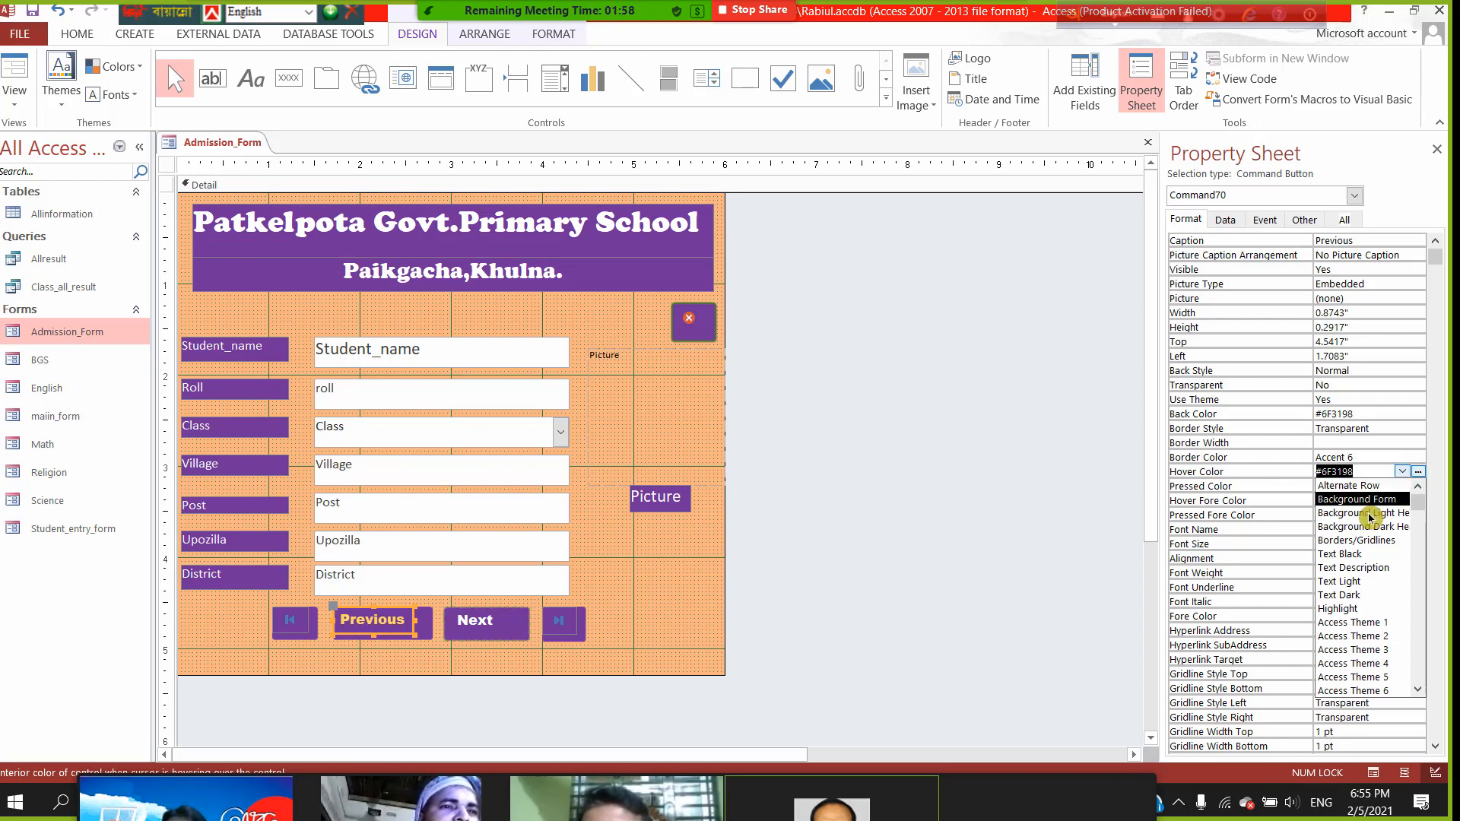
scroll(1370, 555, down, 1)
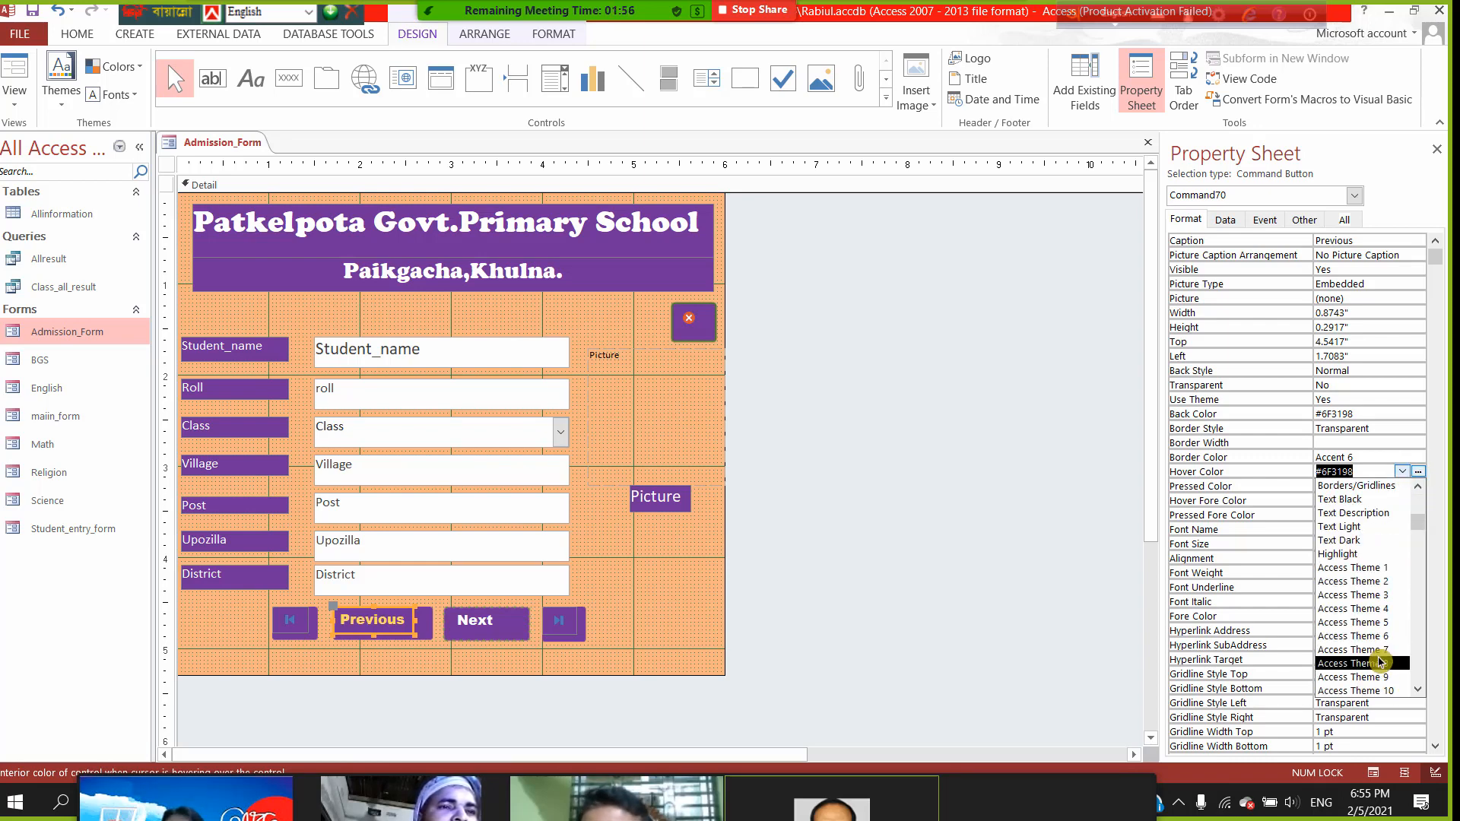
scroll(1391, 544, up, 1)
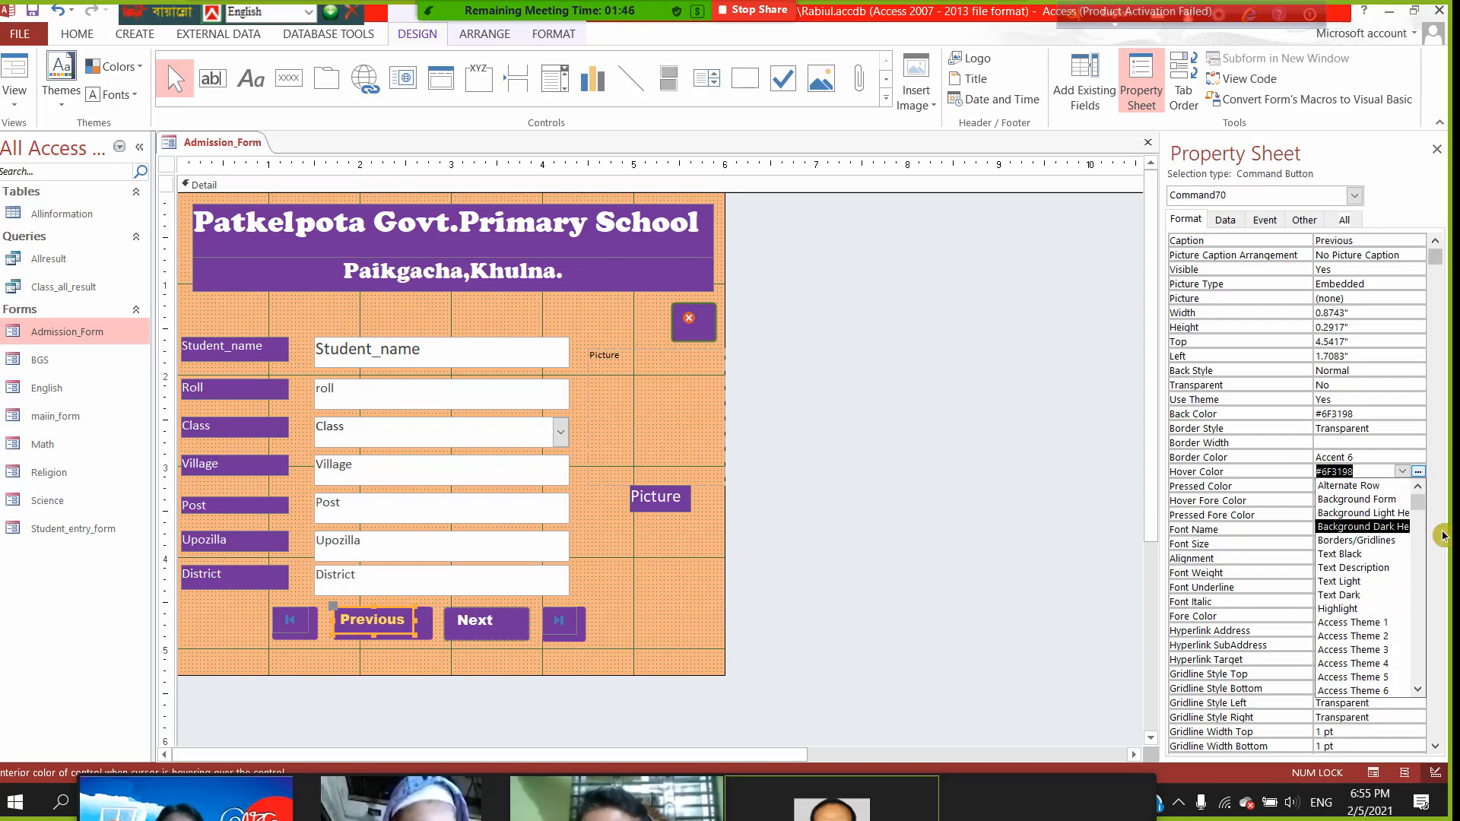
click(1419, 472)
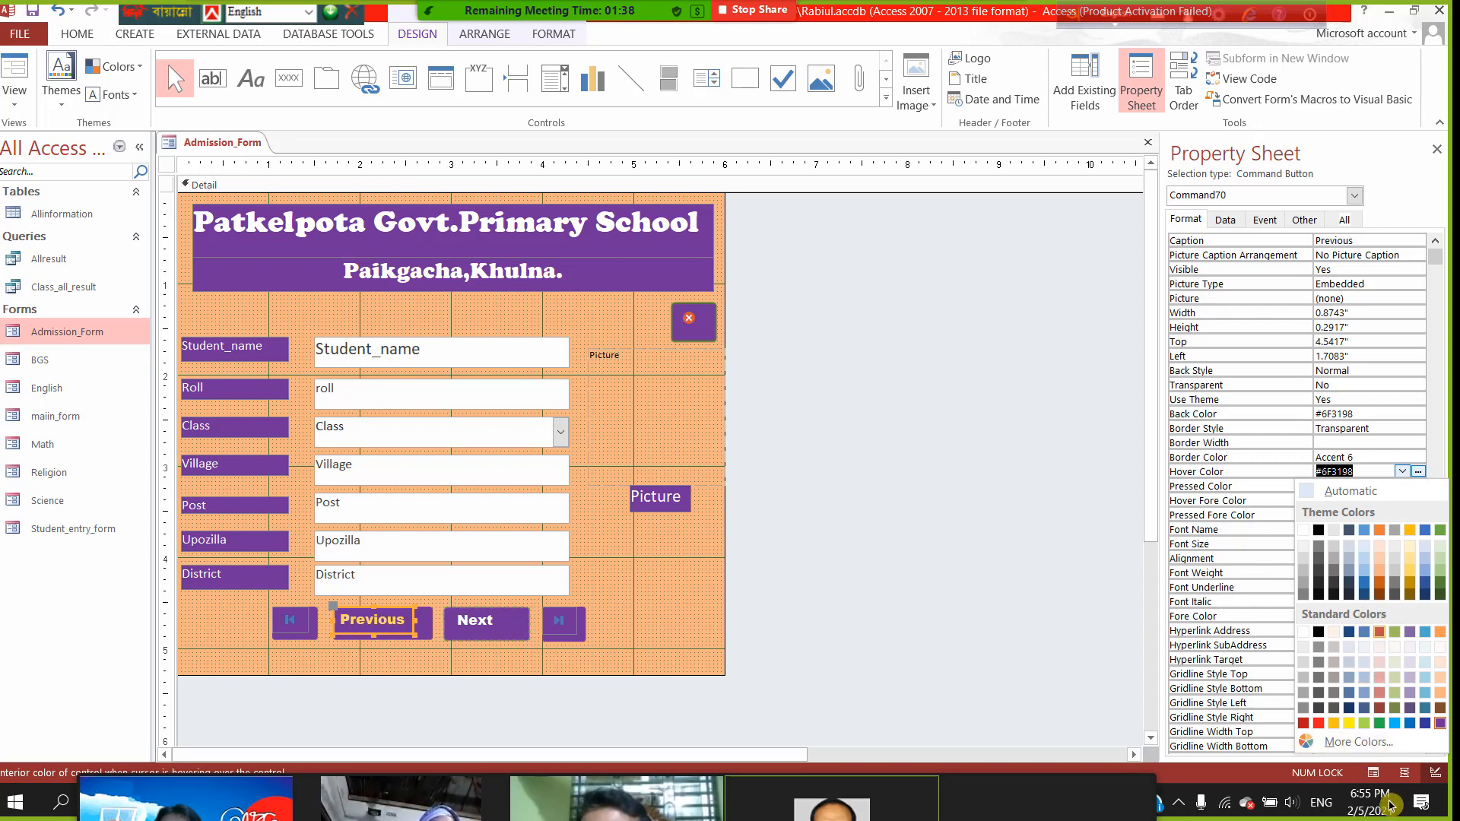
click(988, 511)
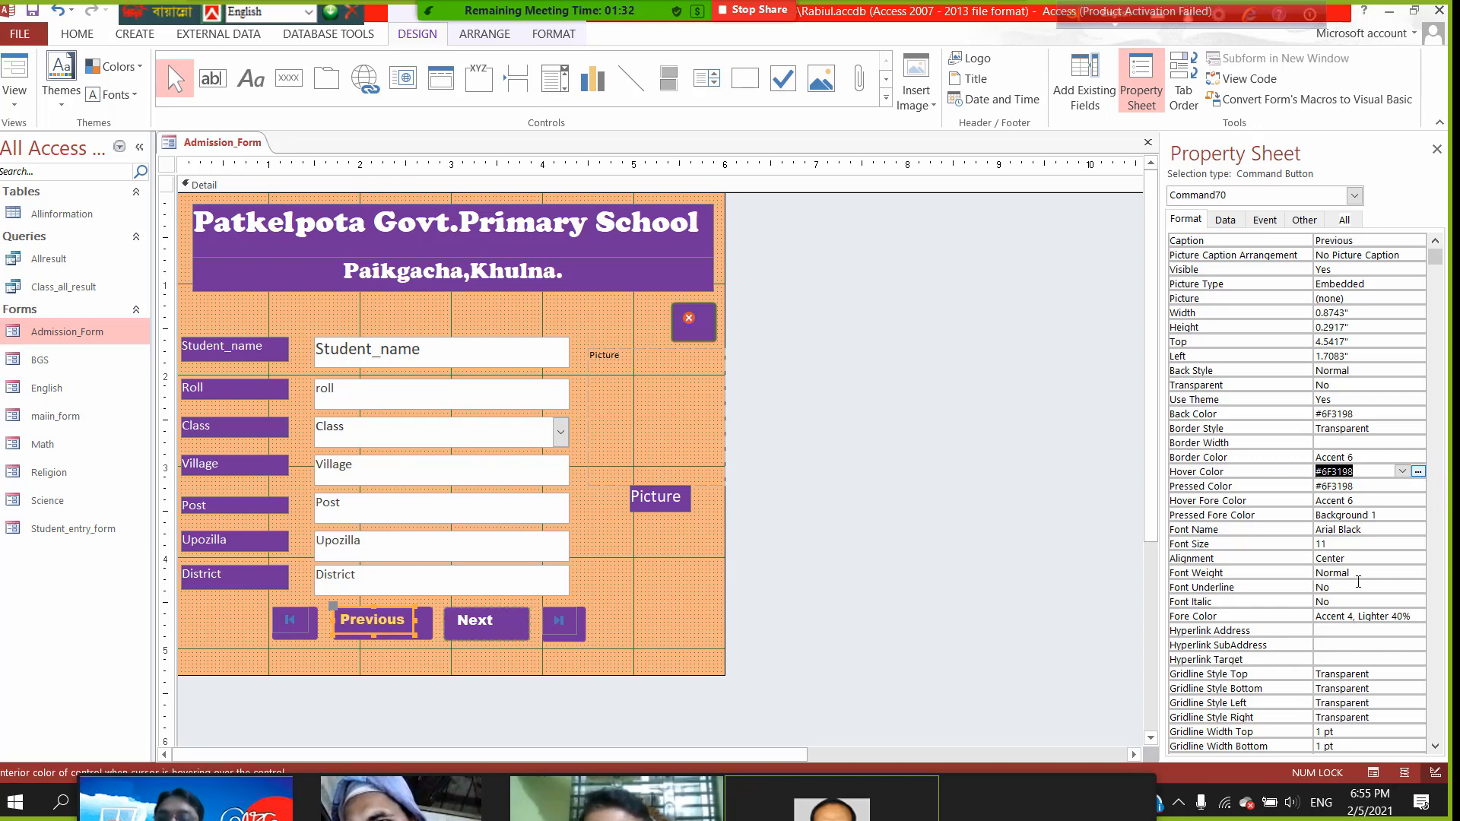
- Set the Previous button's Hover Color to red #ED1C24 and switch to Form View
scroll(1373, 587, down, 1)
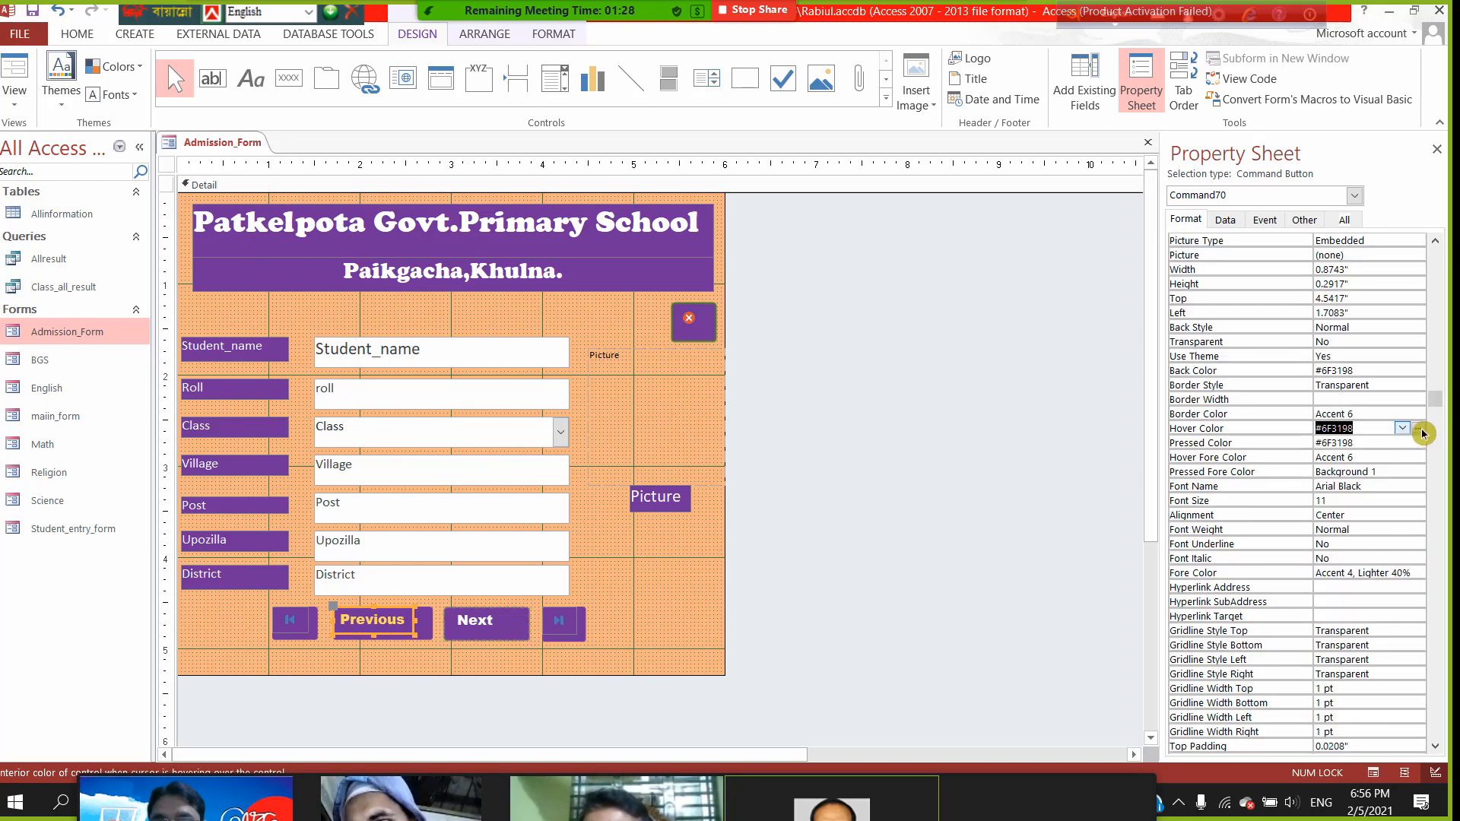
click(1419, 429)
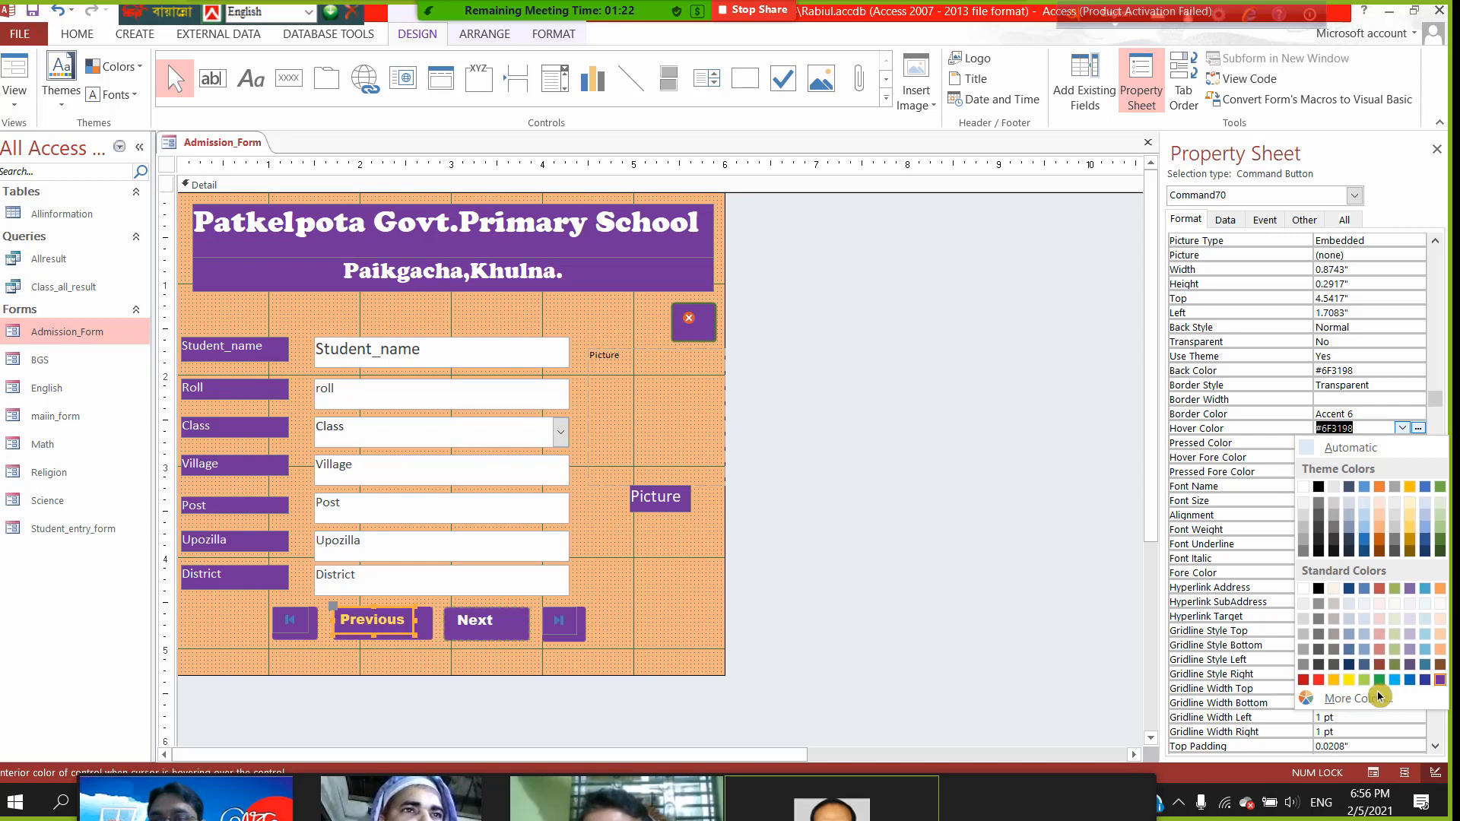
click(1319, 676)
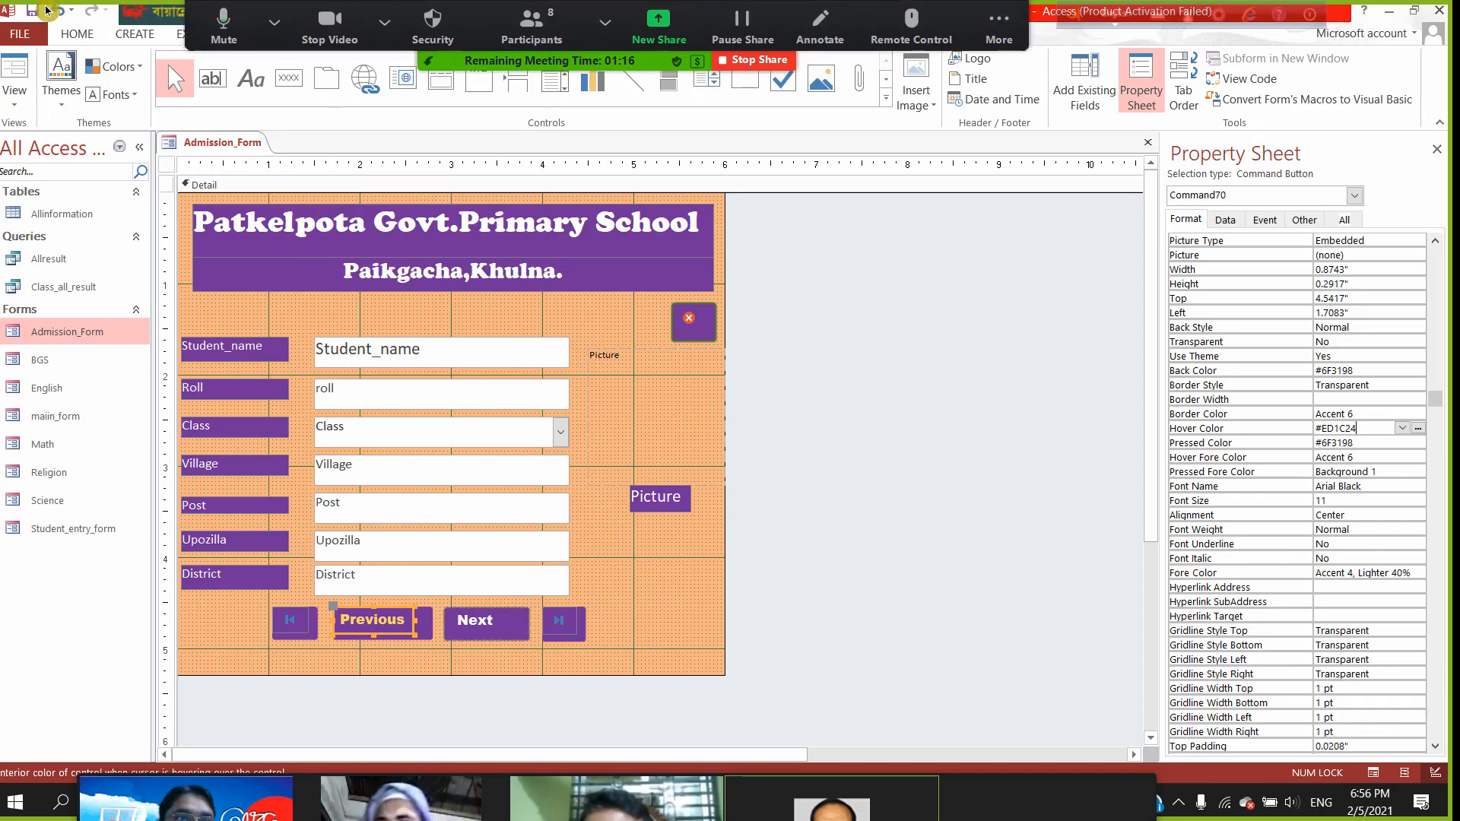
click(13, 95)
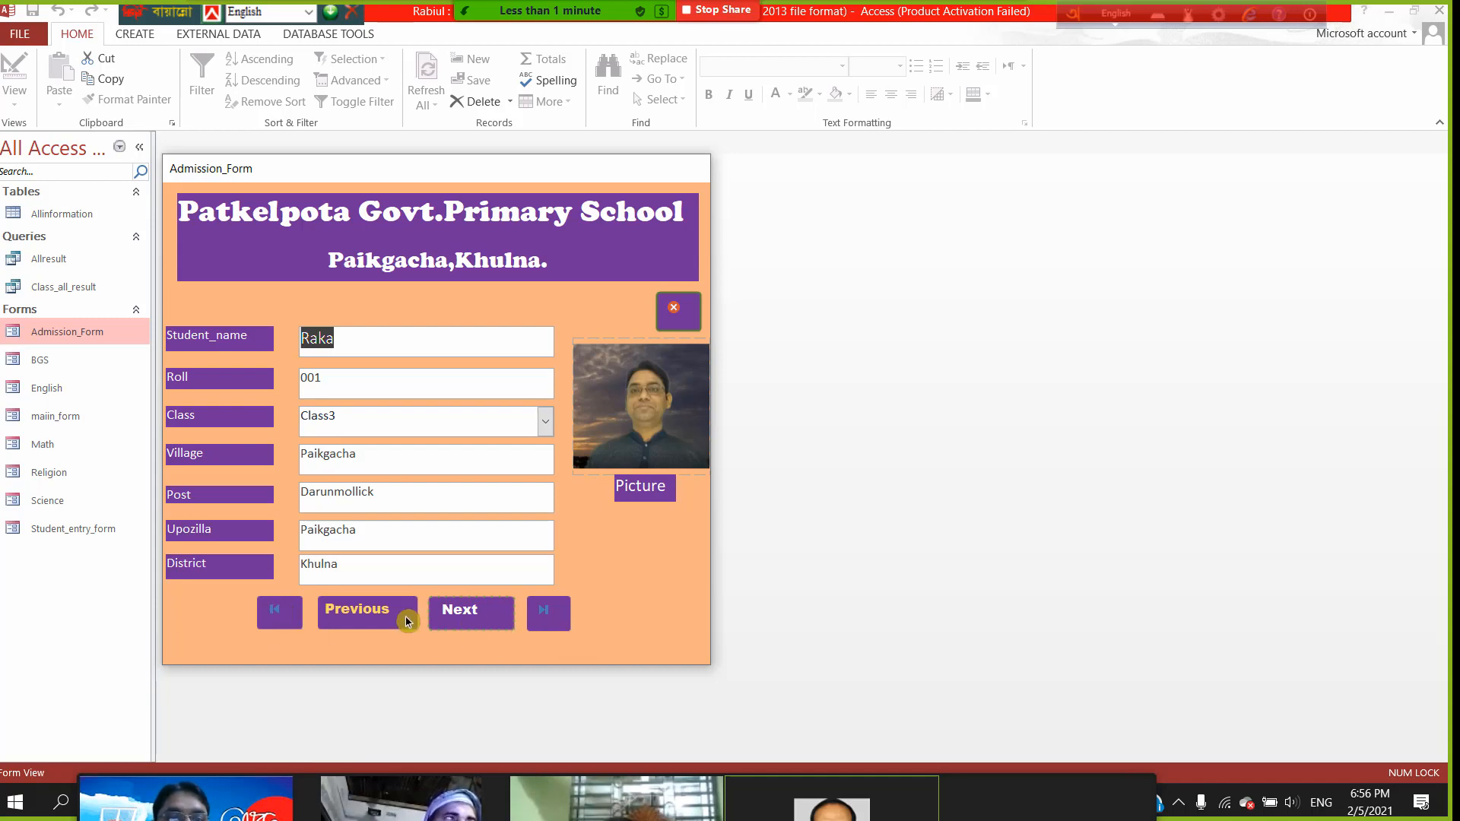
- Bring up the form's view-switching menu from its title bar in Form View
right_click(468, 170)
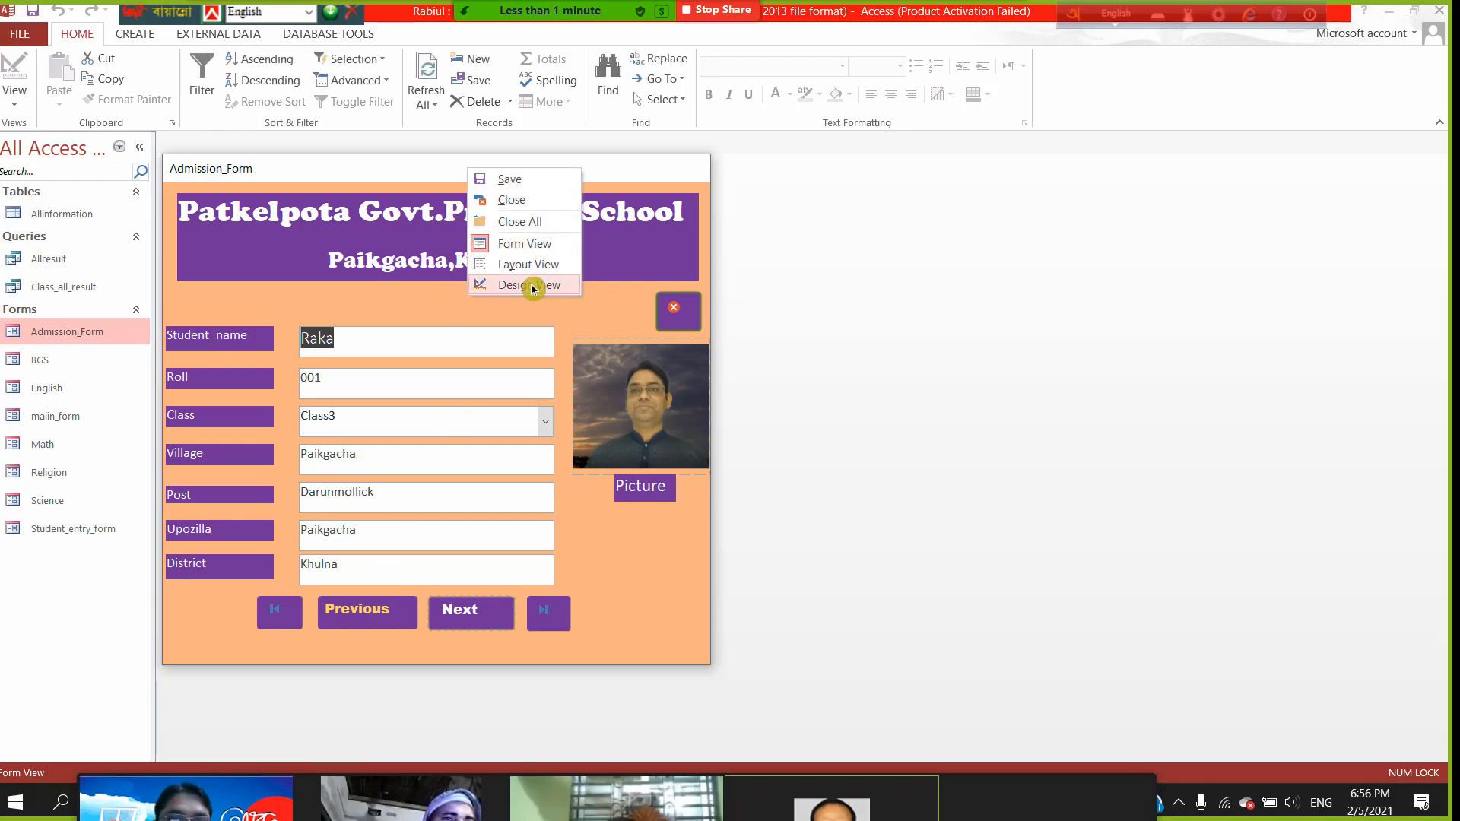
- Switch Admission_Form back to Design View
click(532, 286)
scroll(1303, 618, down, 1)
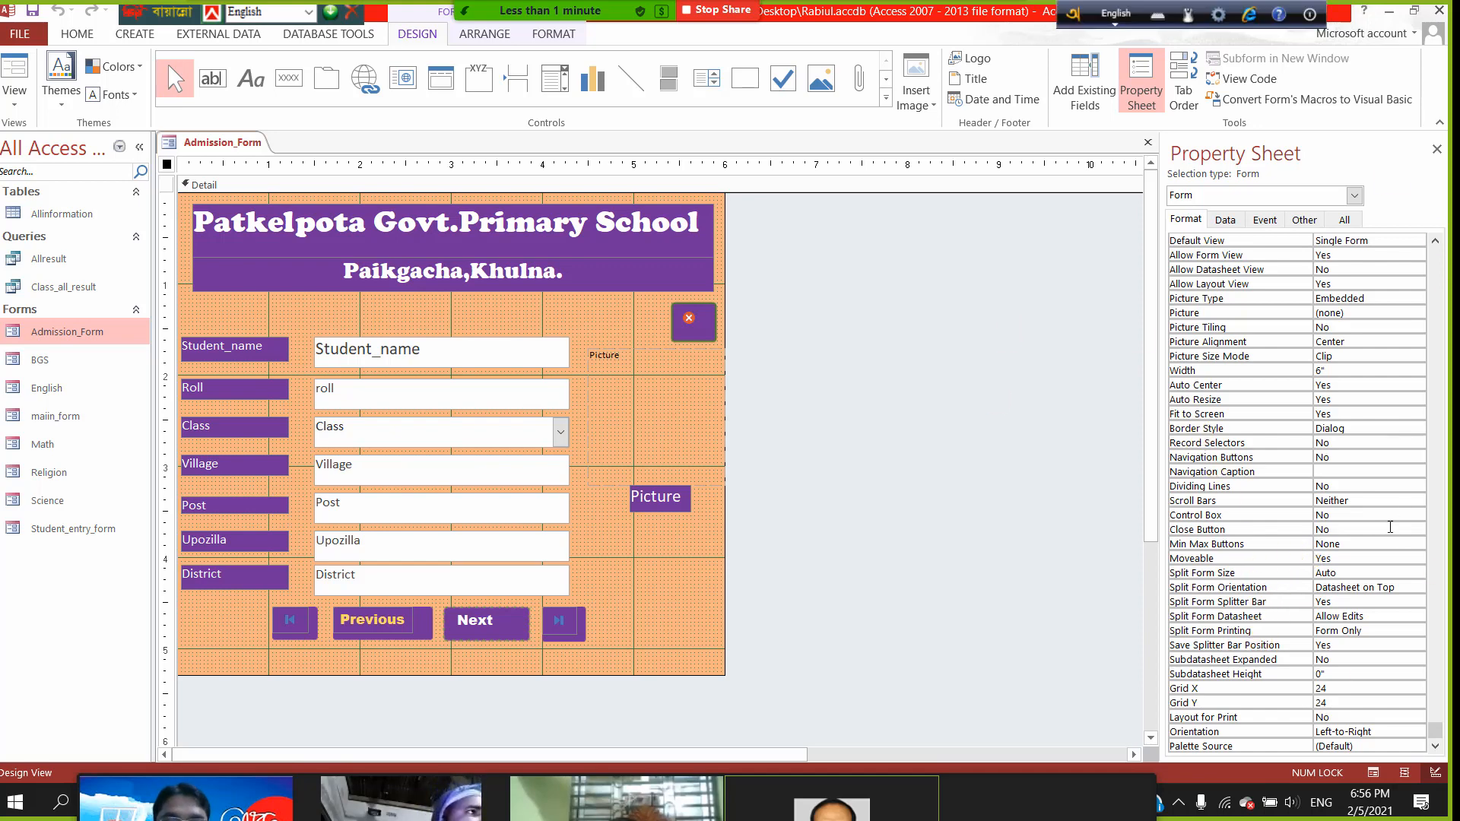
scroll(1397, 399, up, 1)
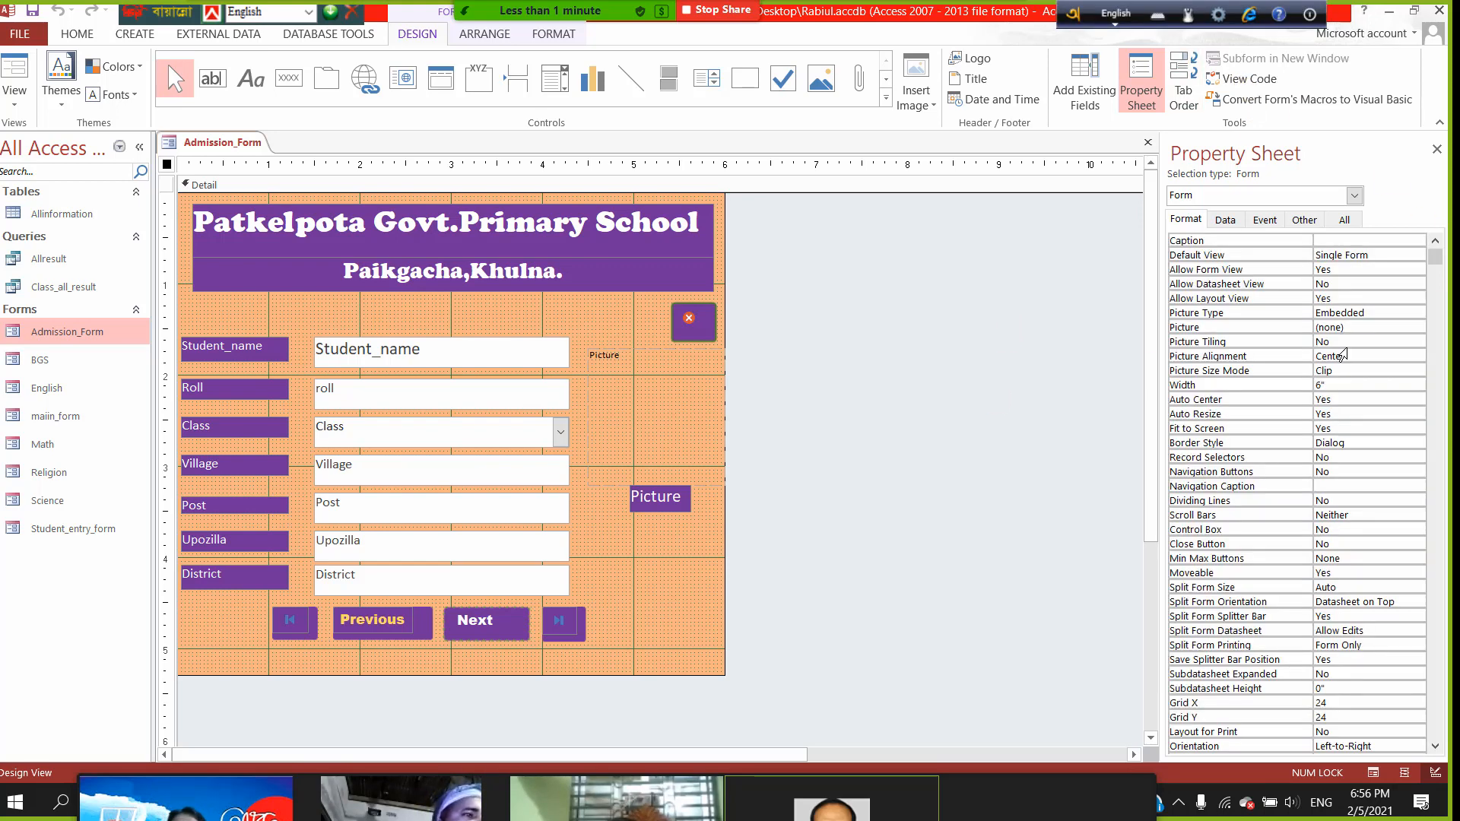
scroll(1307, 421, down, 1)
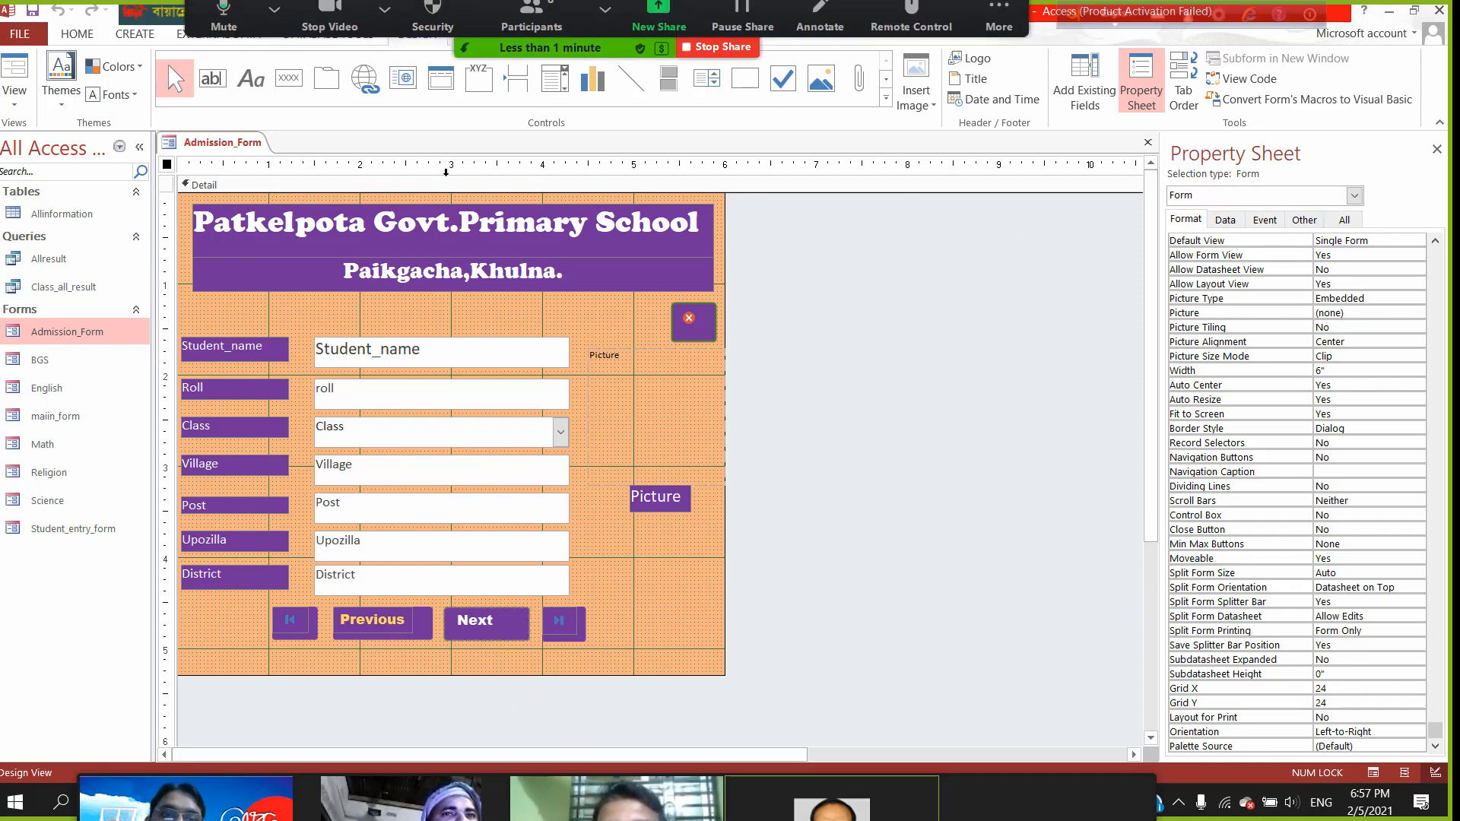
- Check the Previous button's #ED1C24 hover colour, then dismiss Zoom's upgrade popup and start a new meeting
click(384, 628)
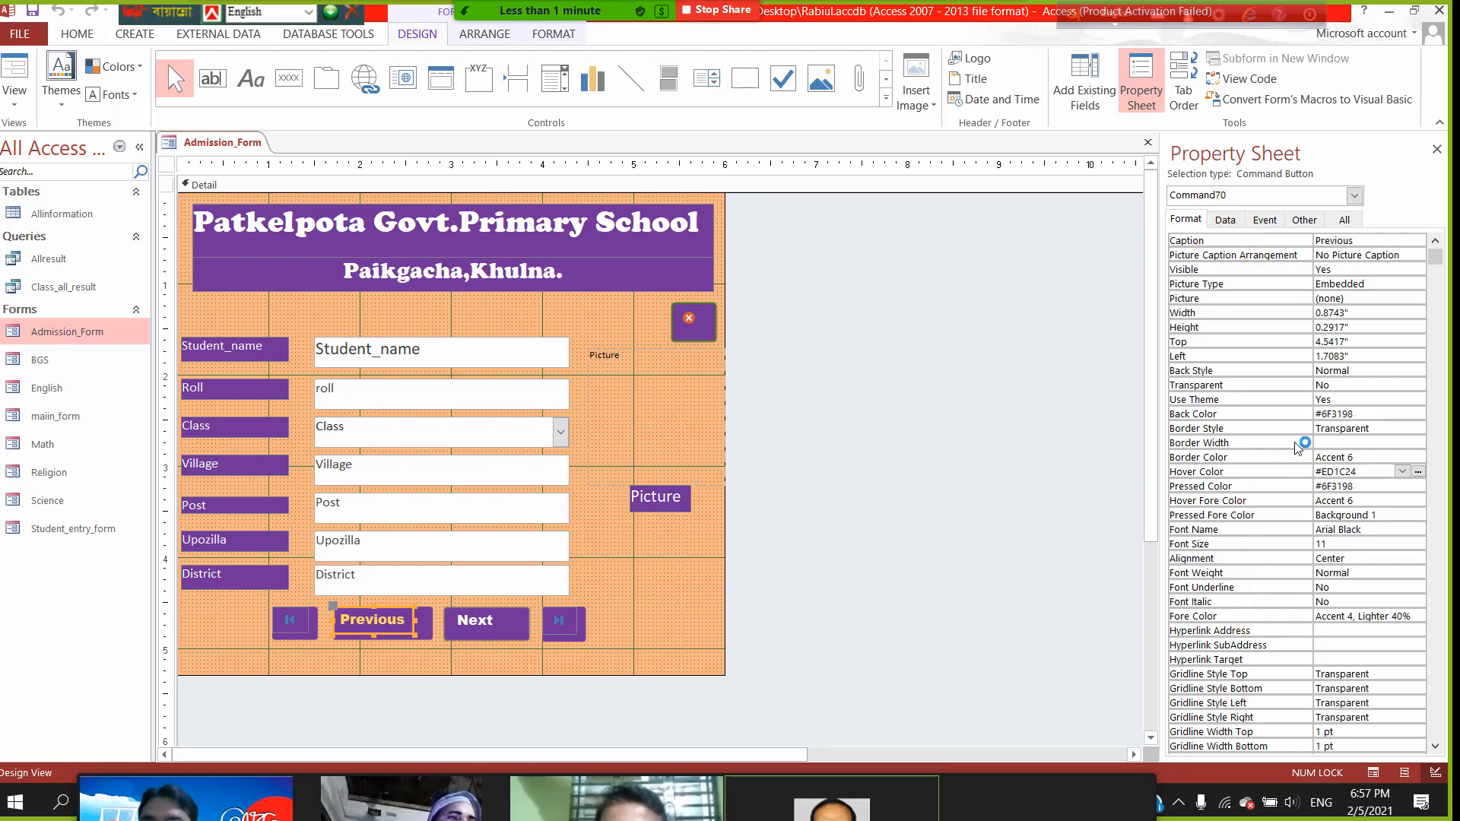
click(398, 636)
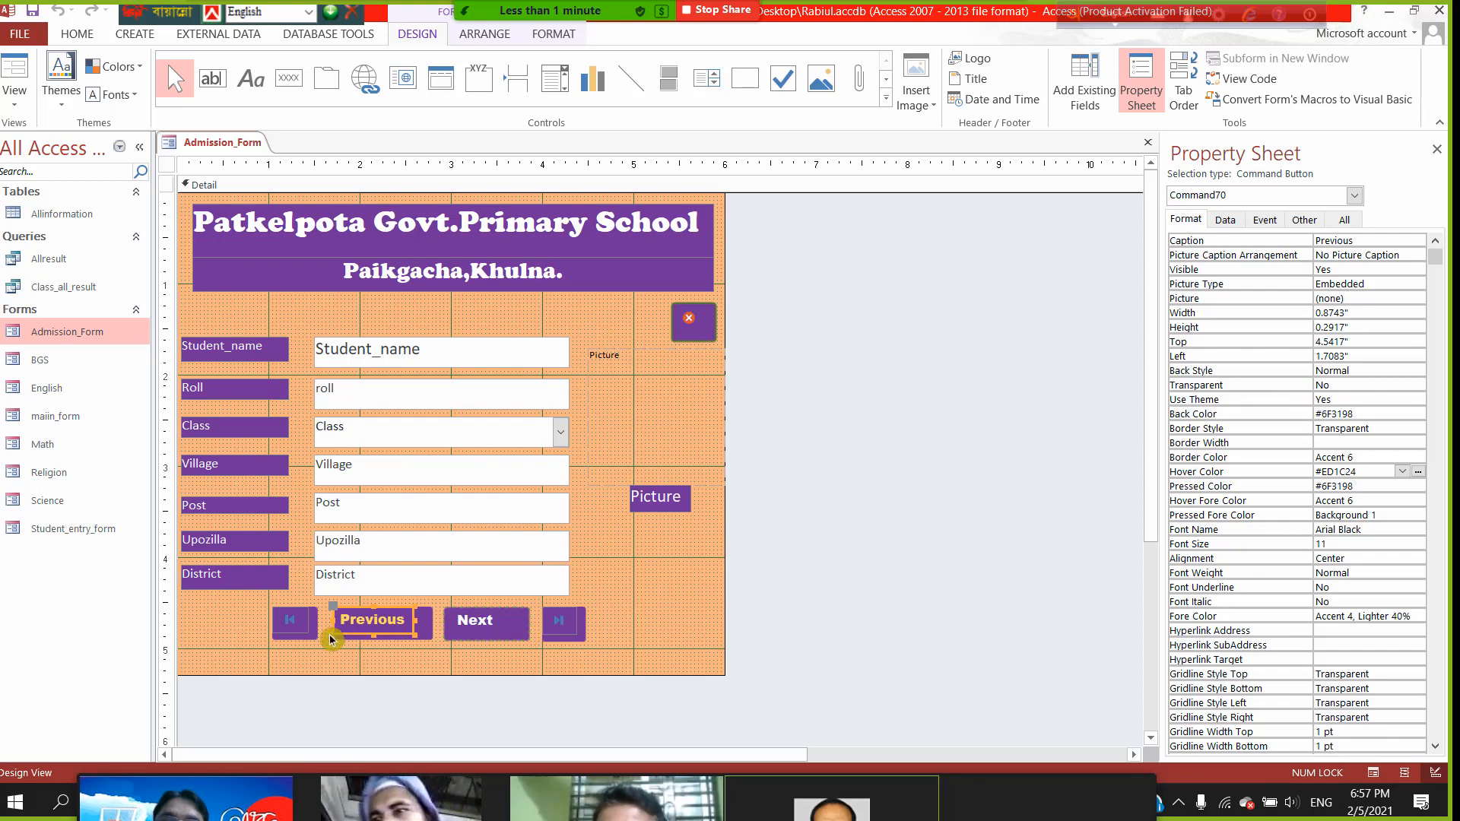
click(461, 627)
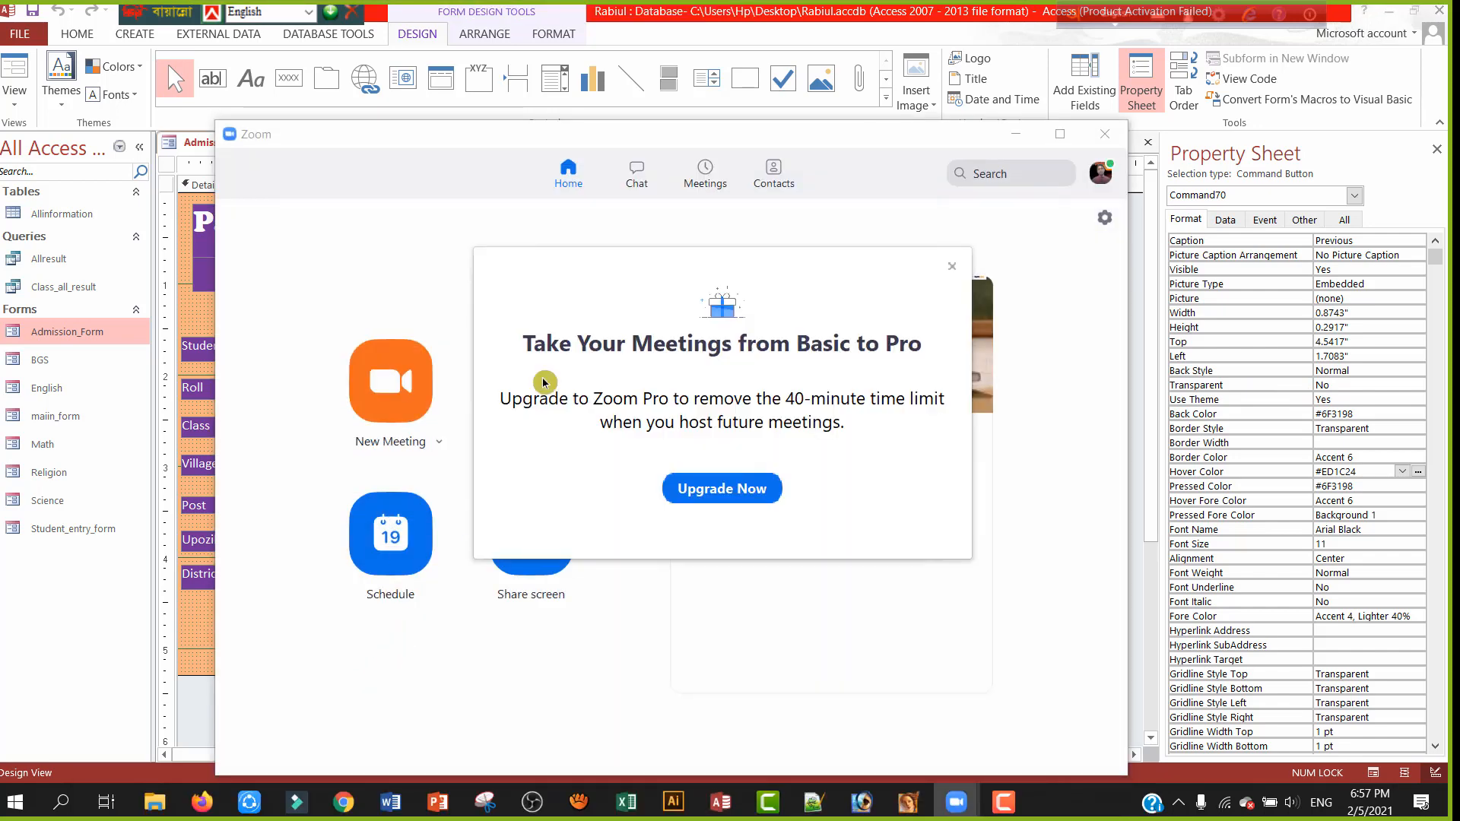
click(953, 271)
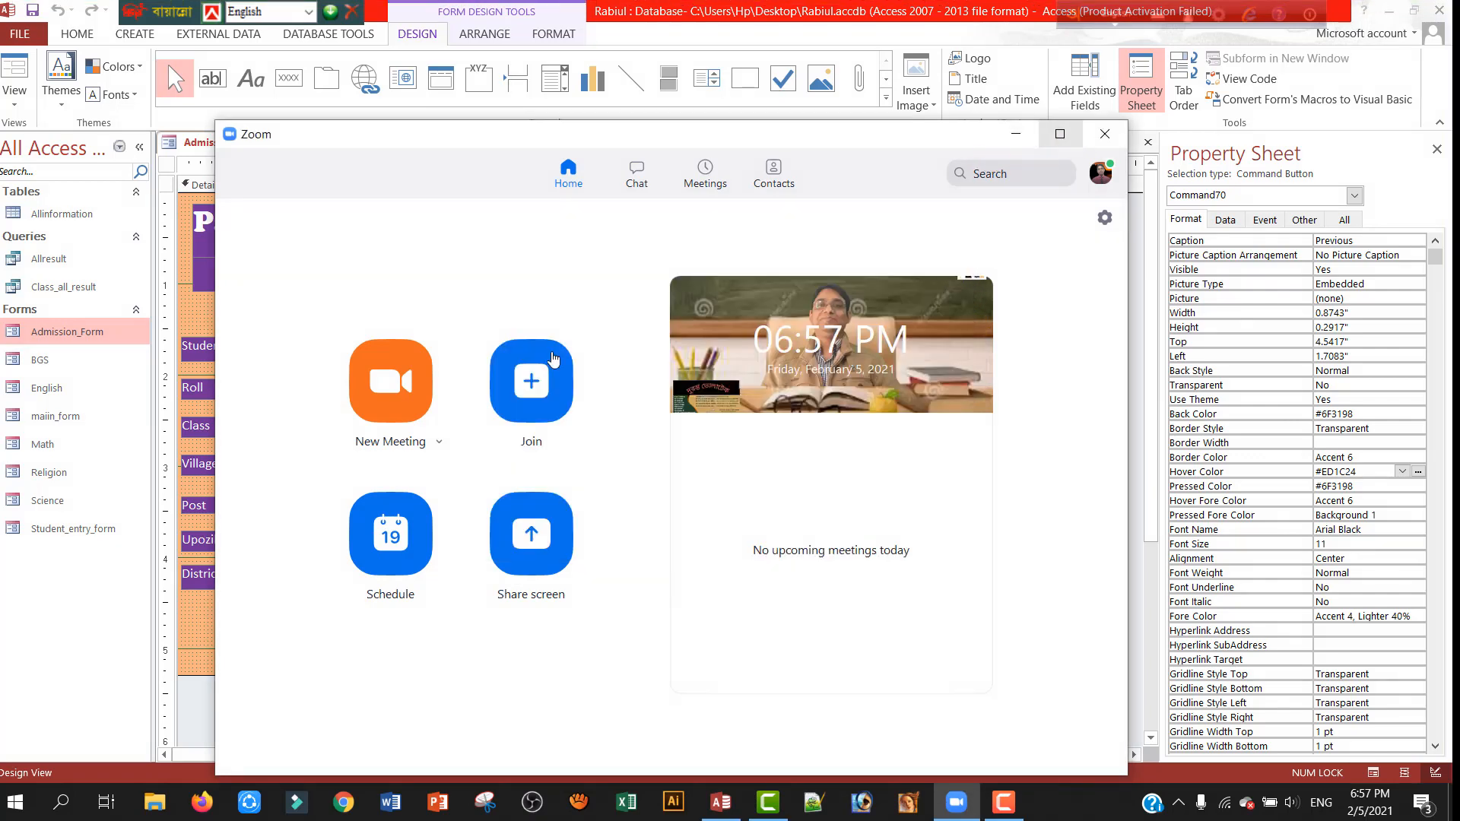
click(401, 391)
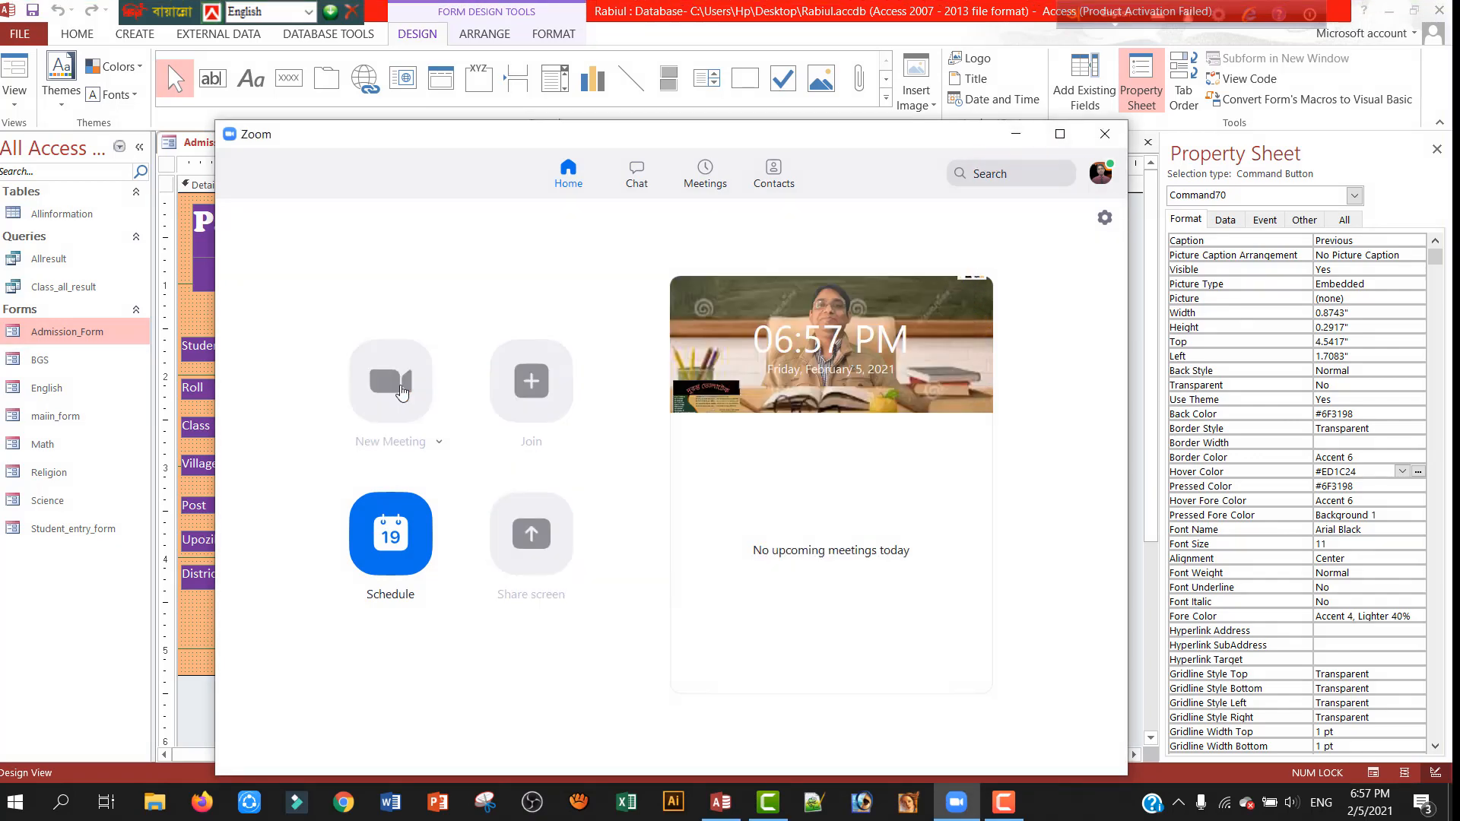
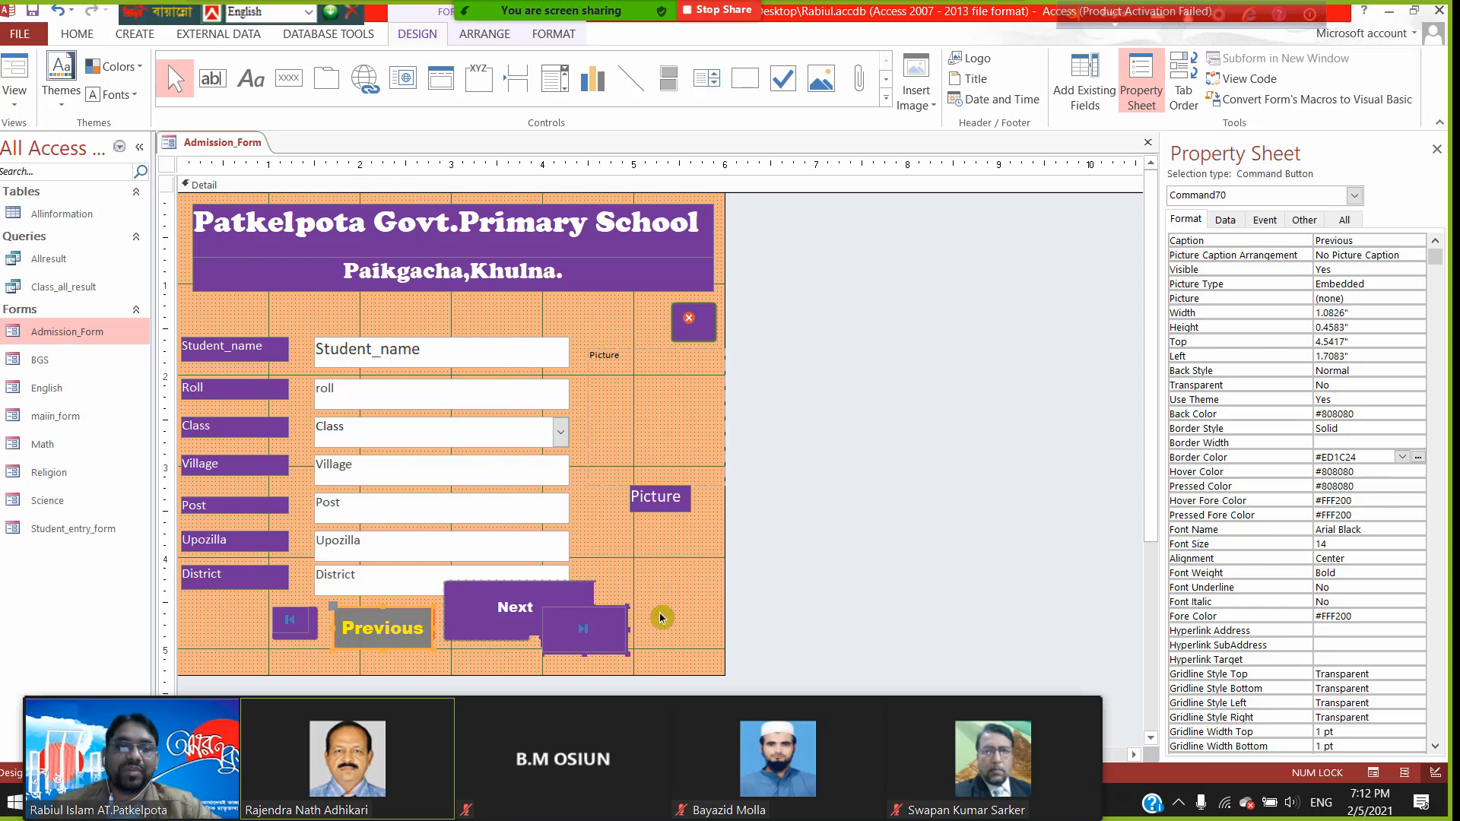
- Shrink the Next button and reduce the Previous button's height to 0.25"
click(506, 606)
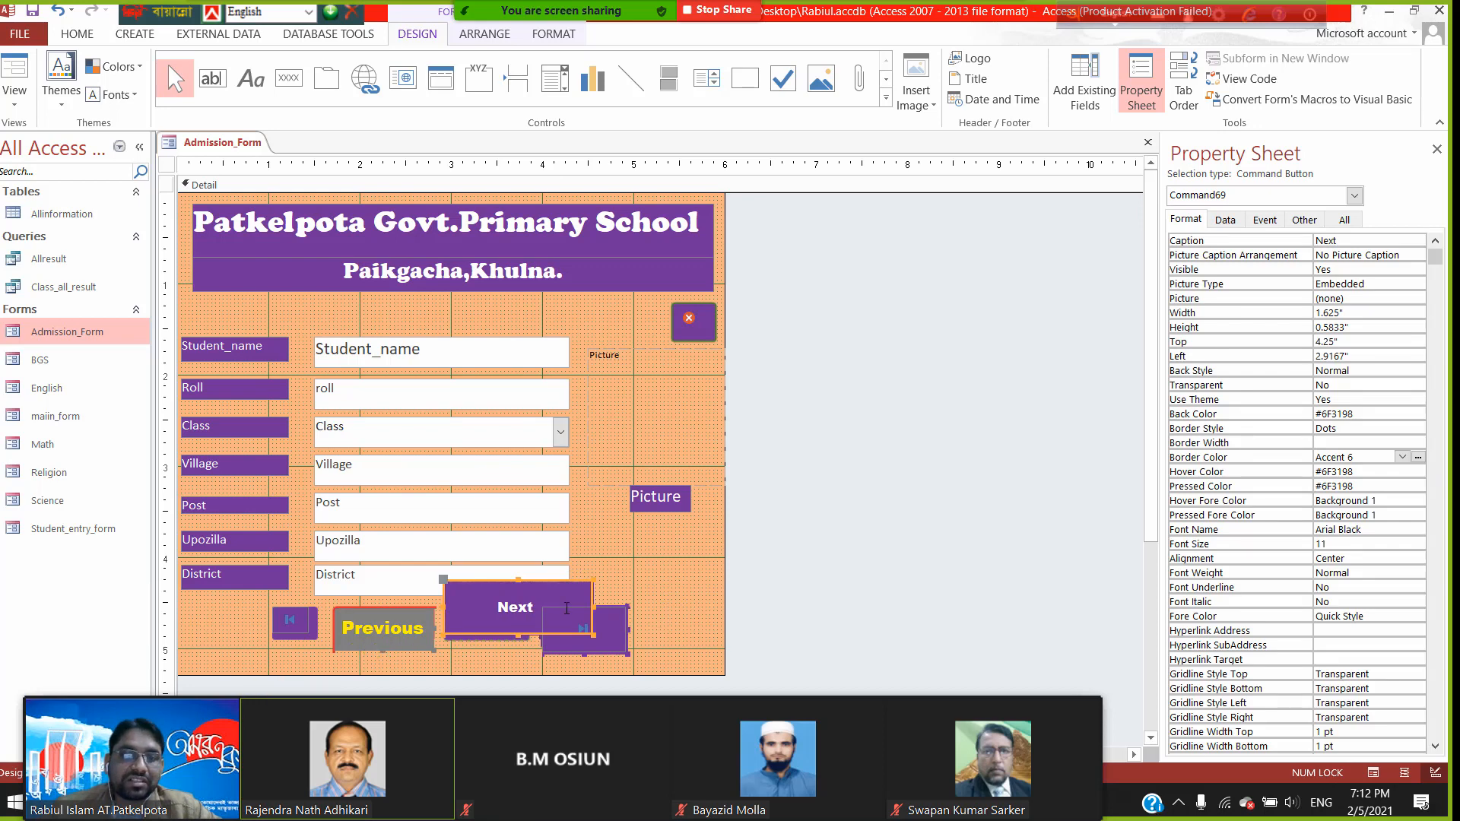
drag(592, 581, 538, 606)
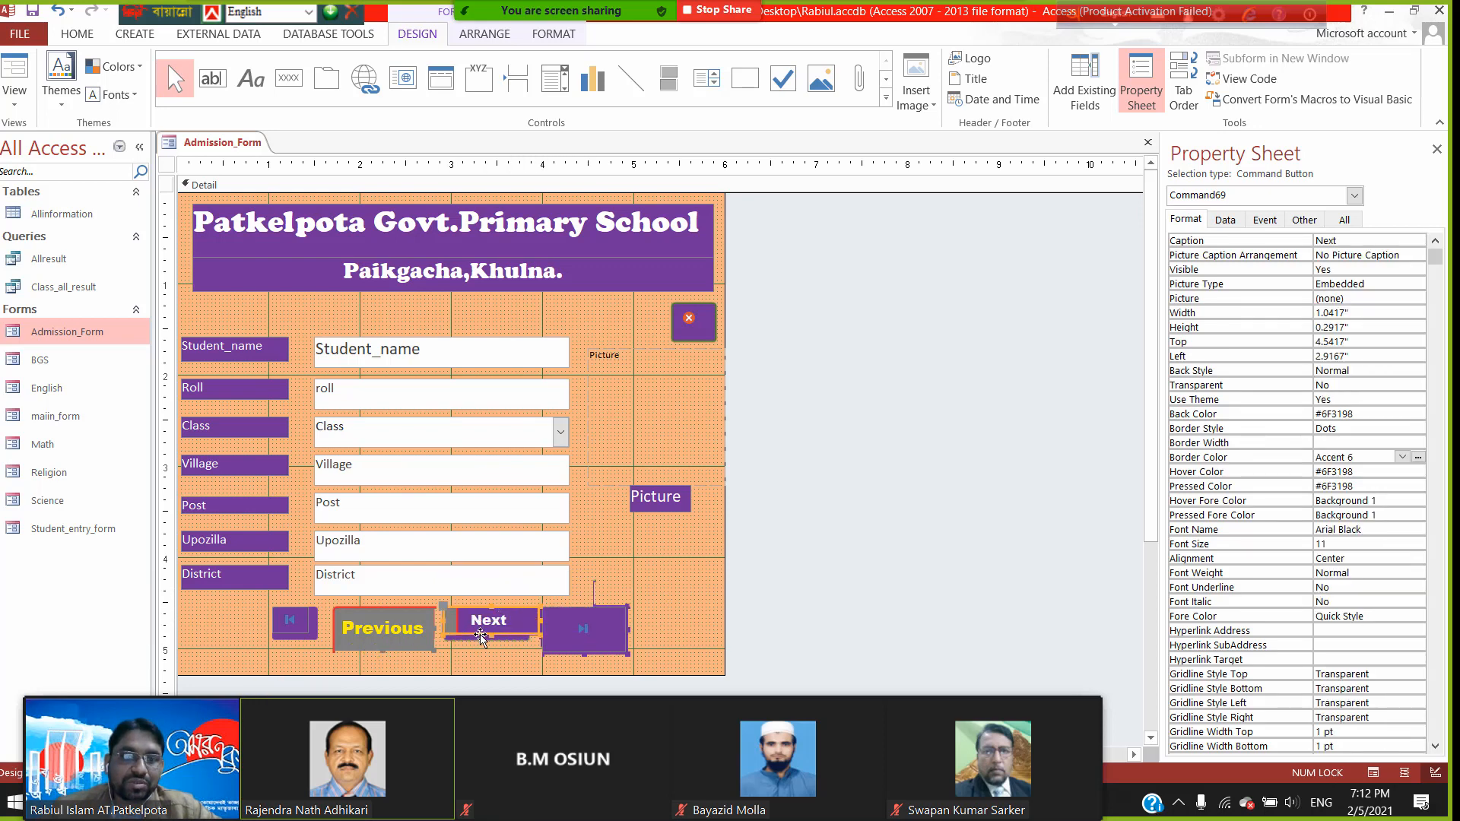
click(396, 641)
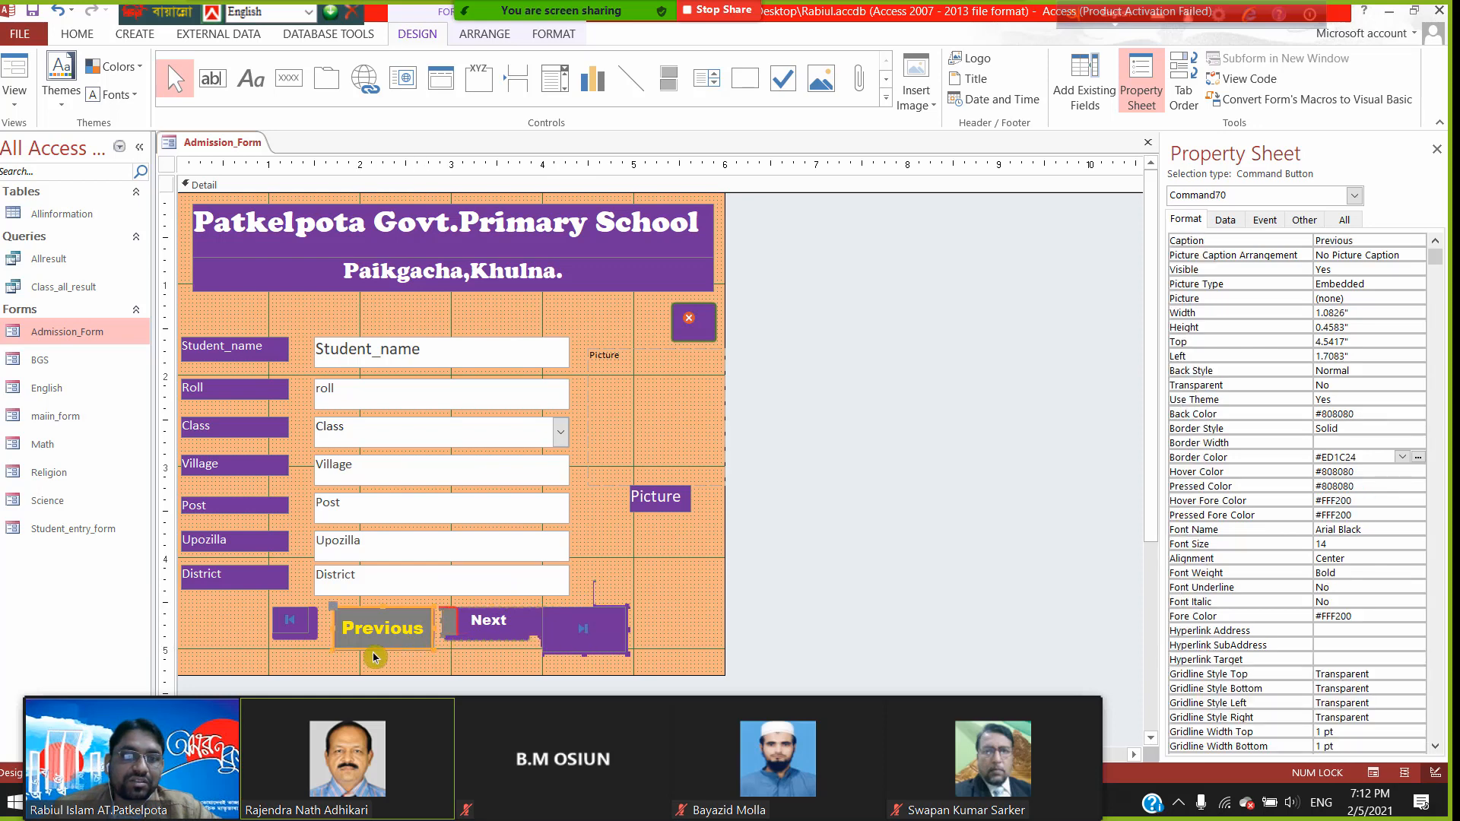
drag(380, 645, 381, 636)
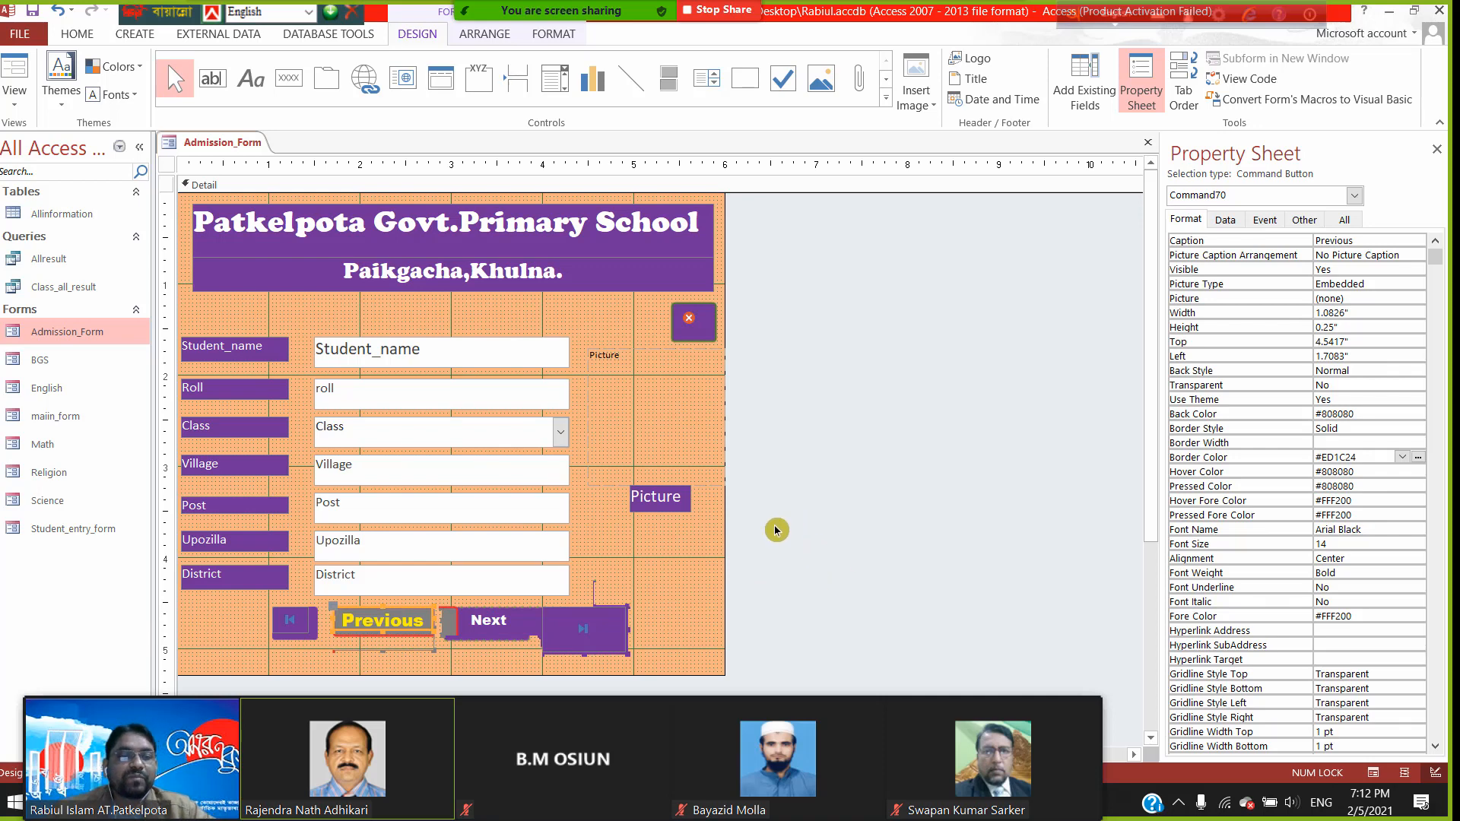
click(660, 589)
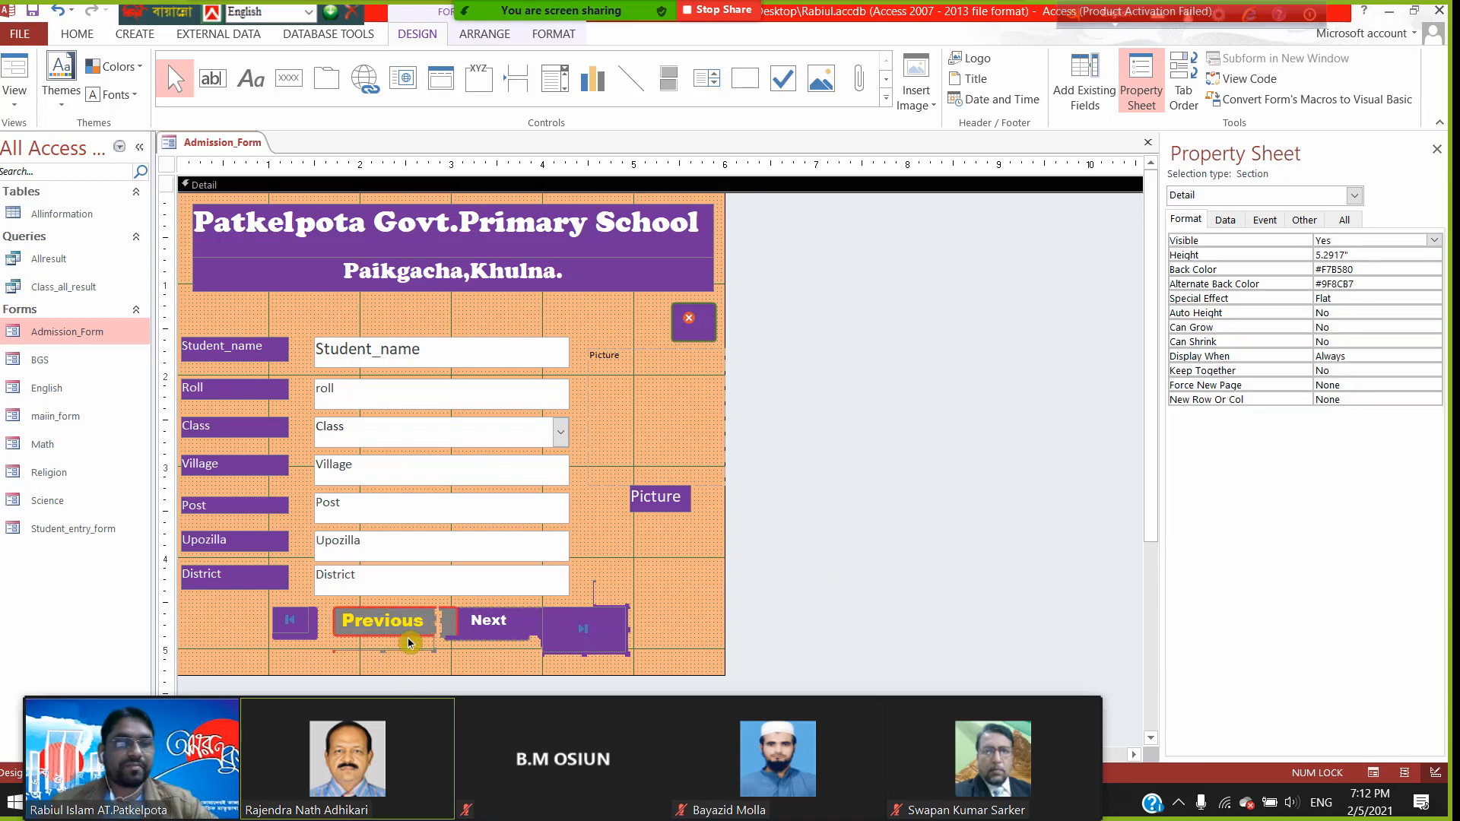
scroll(391, 652, down, 1)
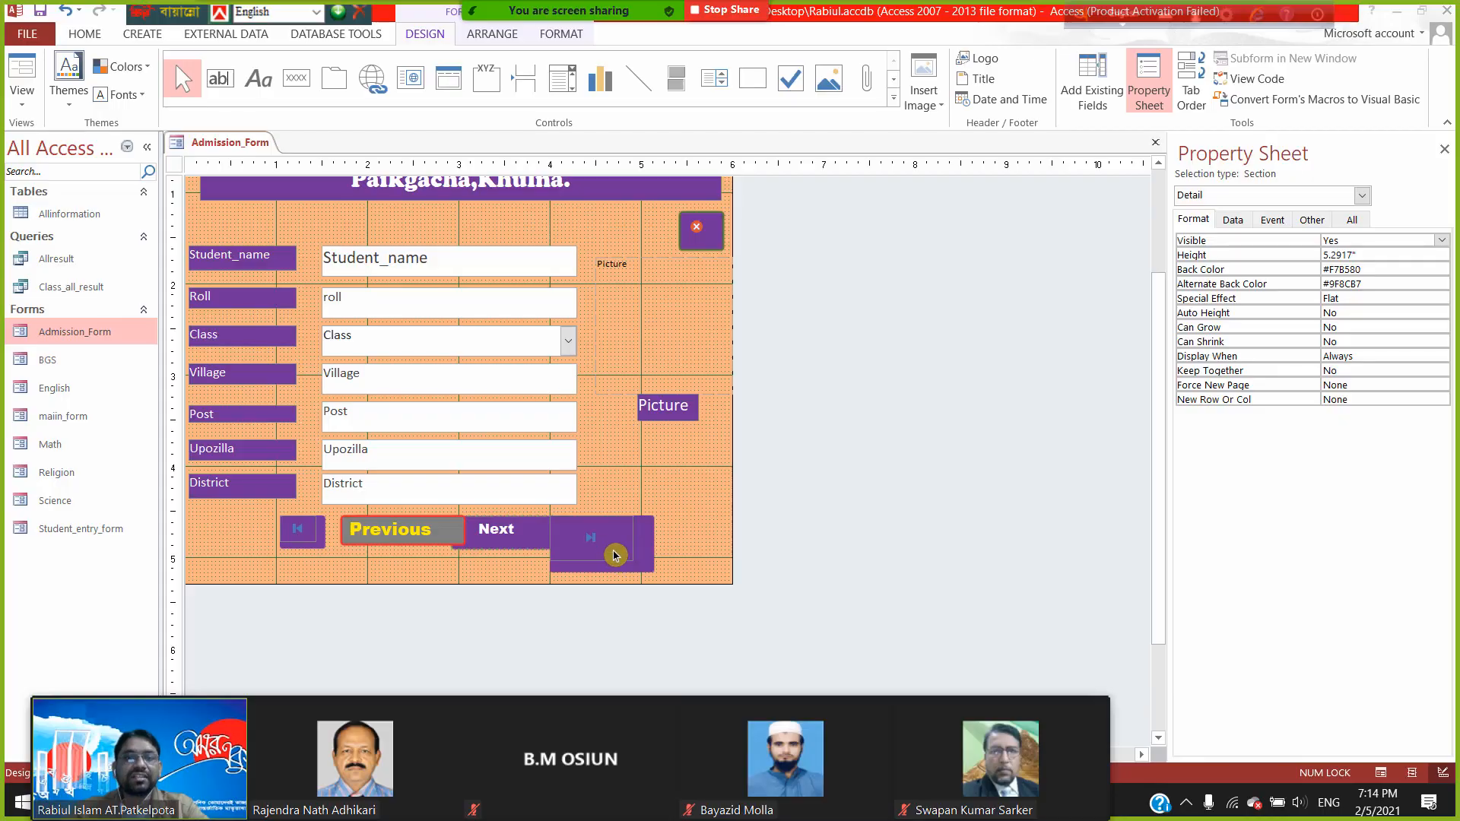
- Shorten the Last button to 0.3333" high, then select Previous to check its size
click(1299, 249)
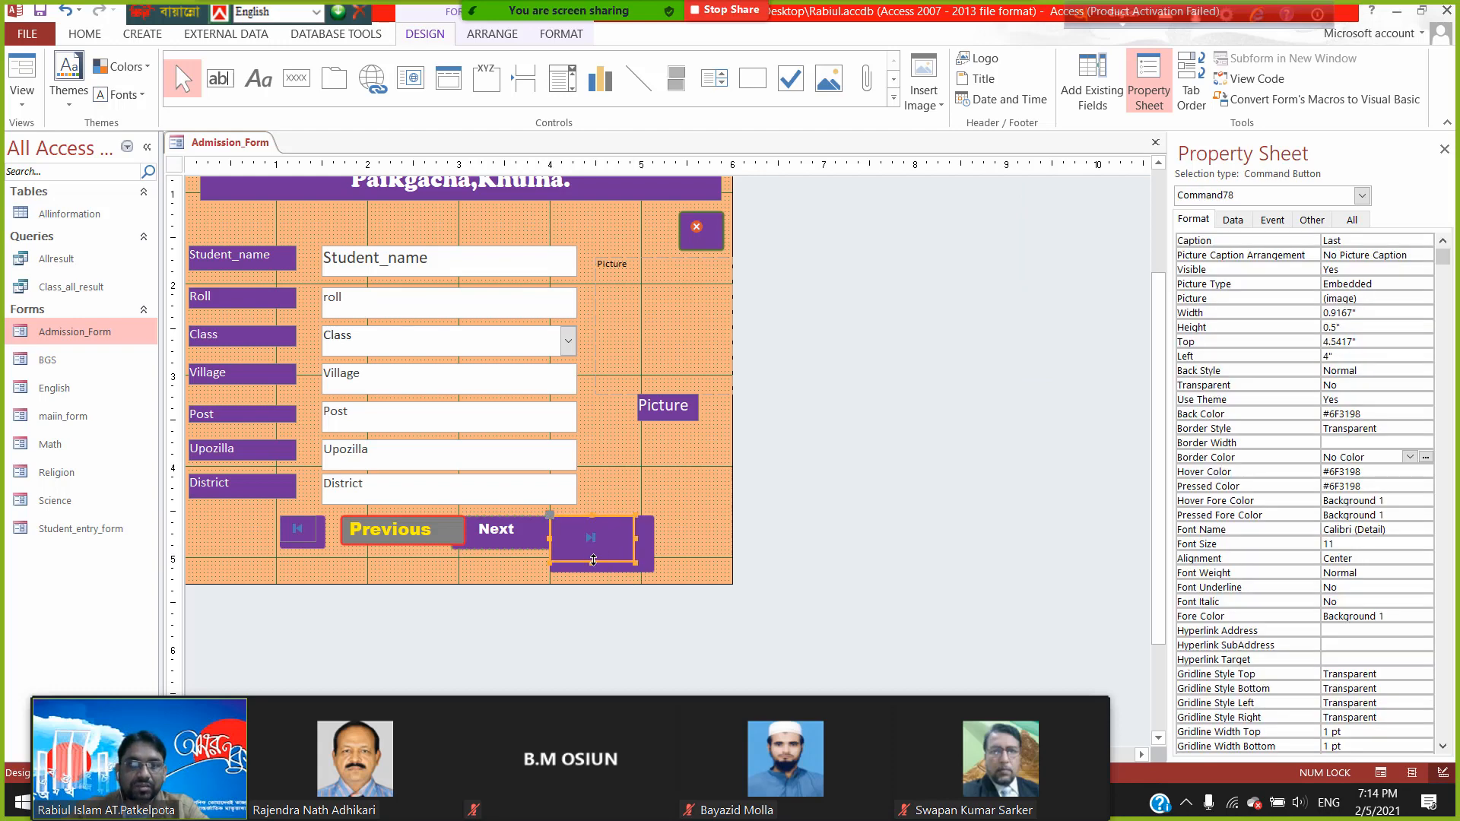
drag(591, 559, 591, 546)
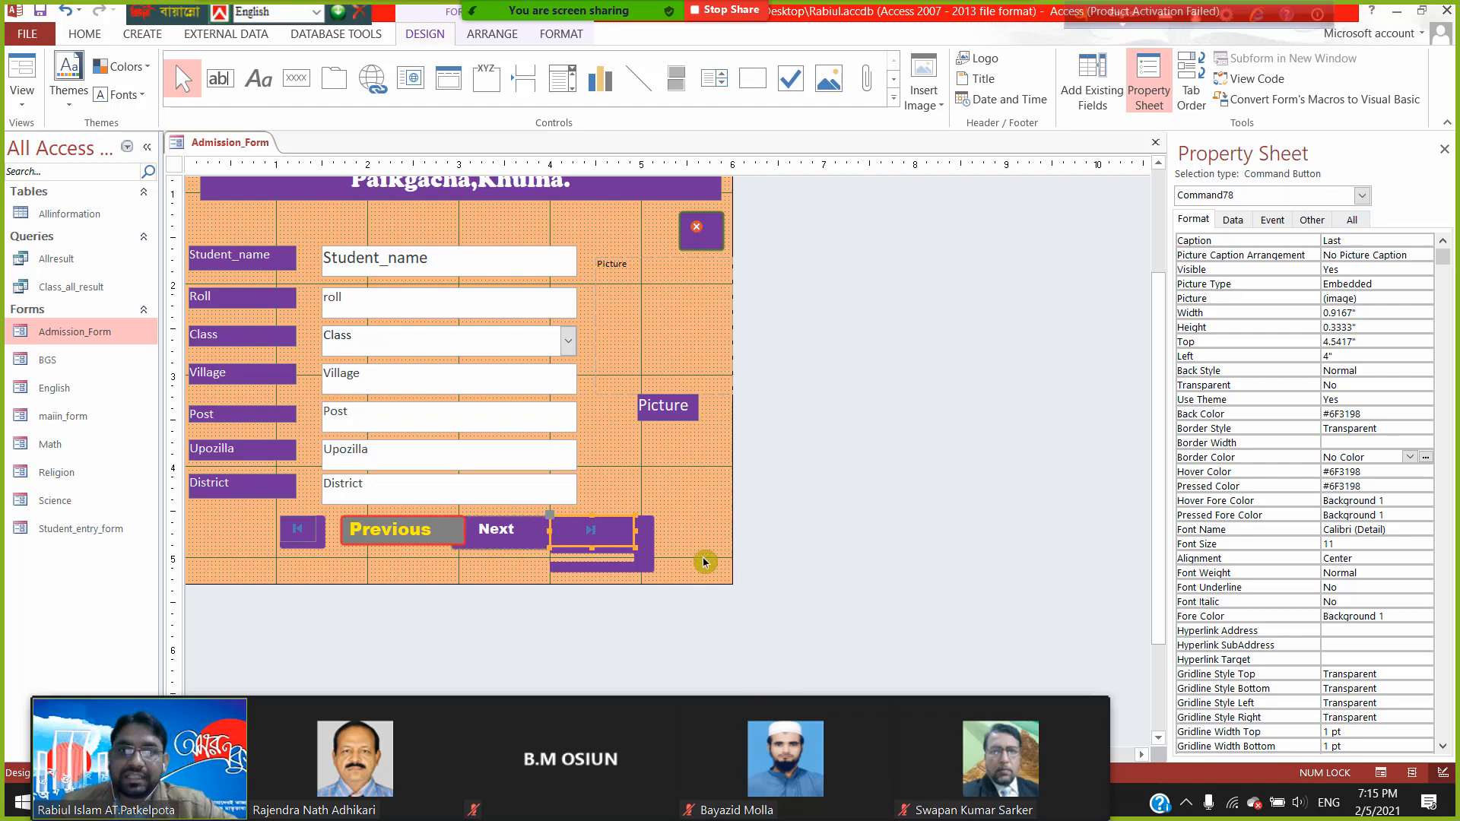
click(429, 536)
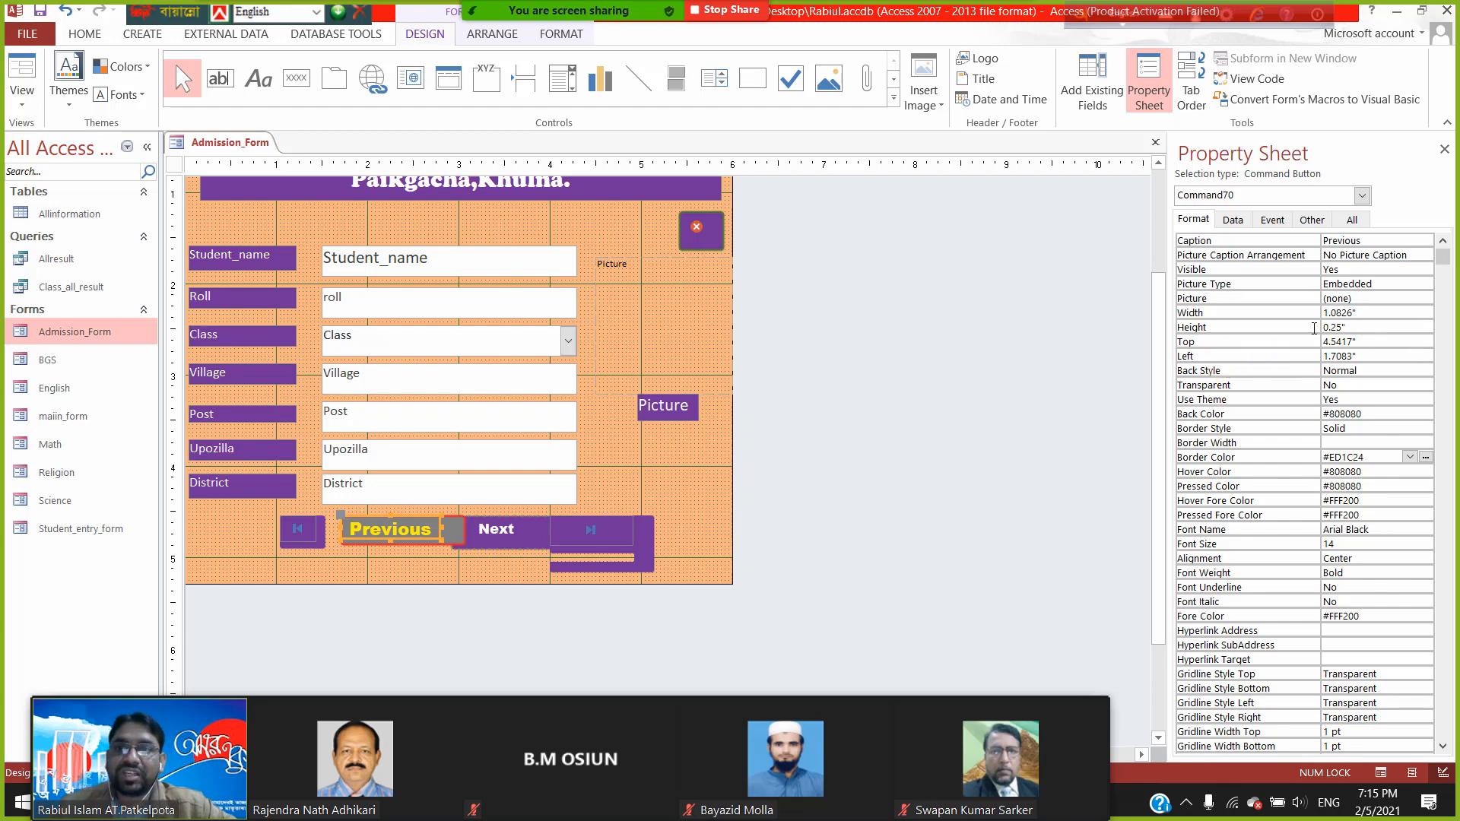
click(305, 537)
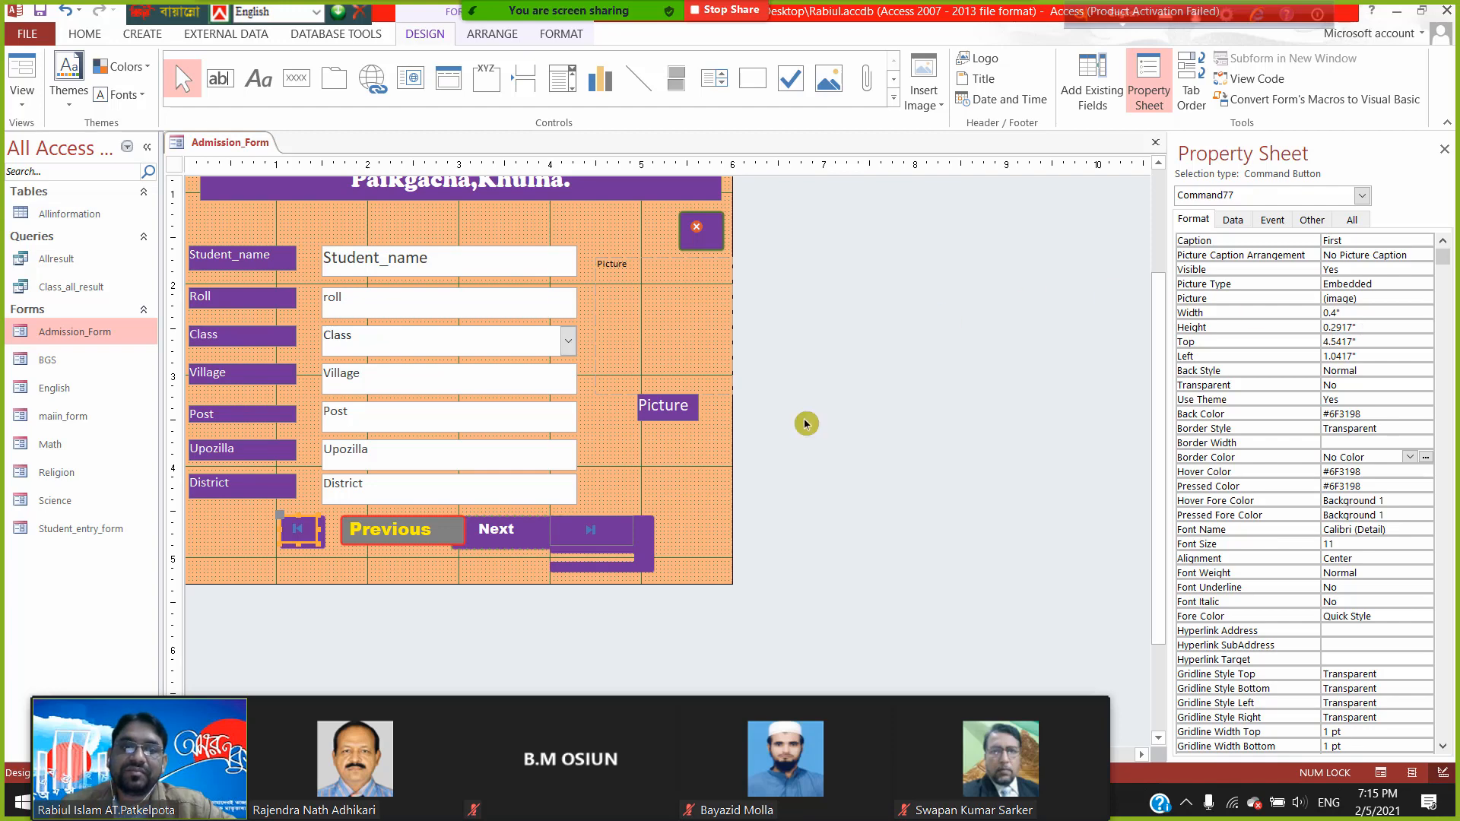
click(523, 542)
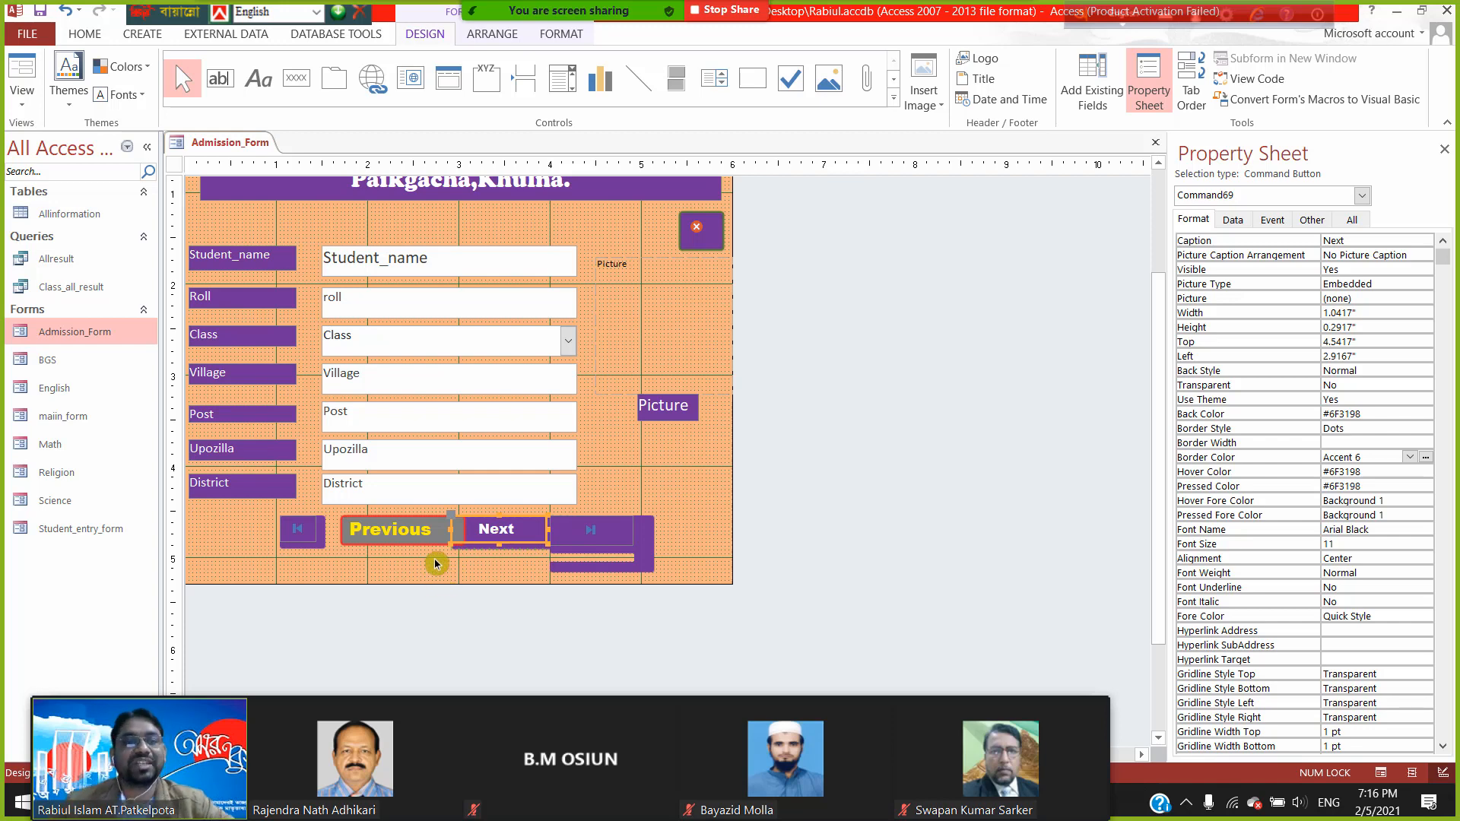
click(620, 535)
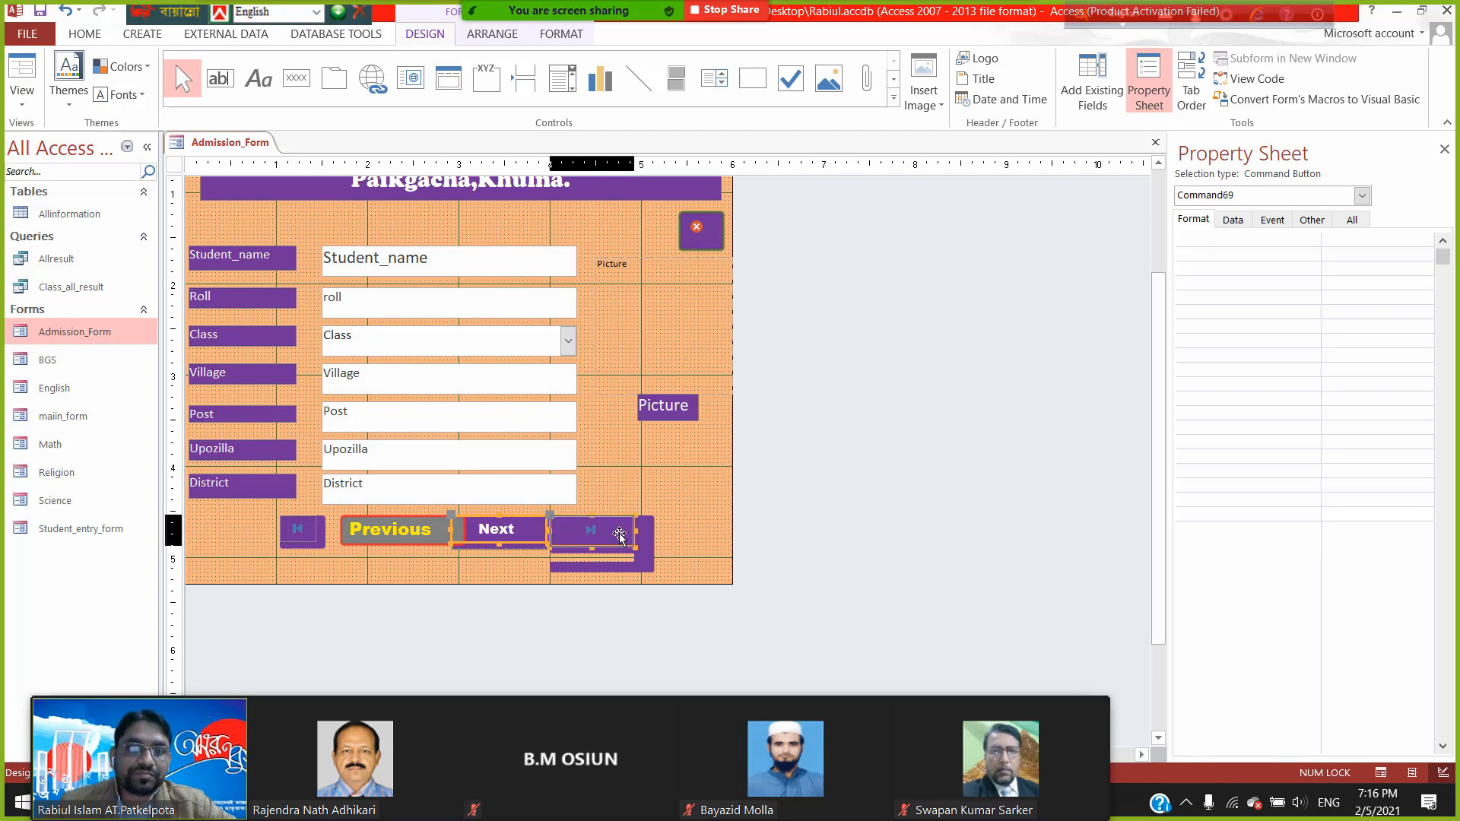
click(411, 535)
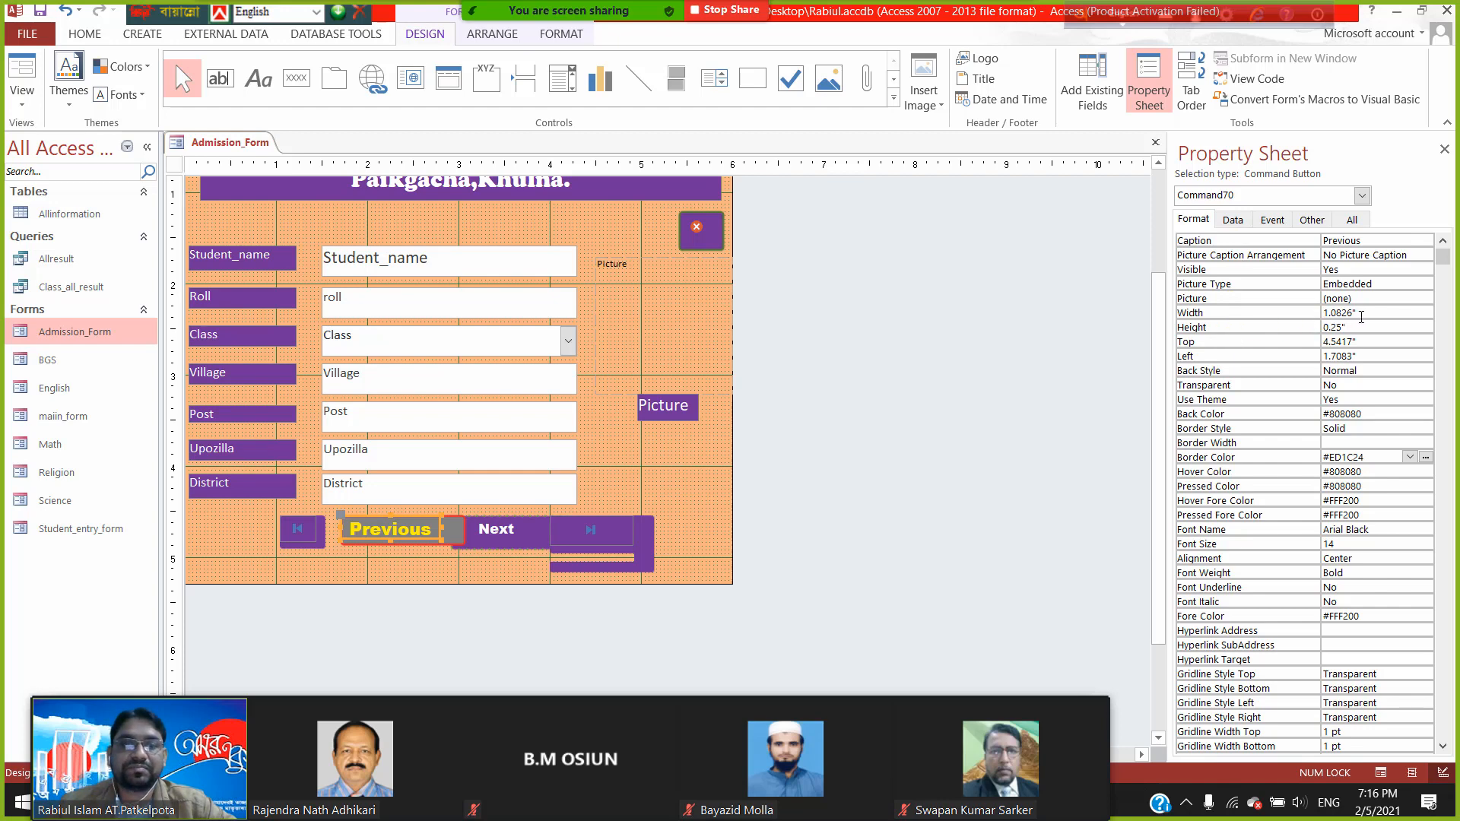
- Copy Previous's 1.0826" Width into the Next and Last buttons, then save the form
drag(1372, 310, 1322, 311)
key(ctrl+c)
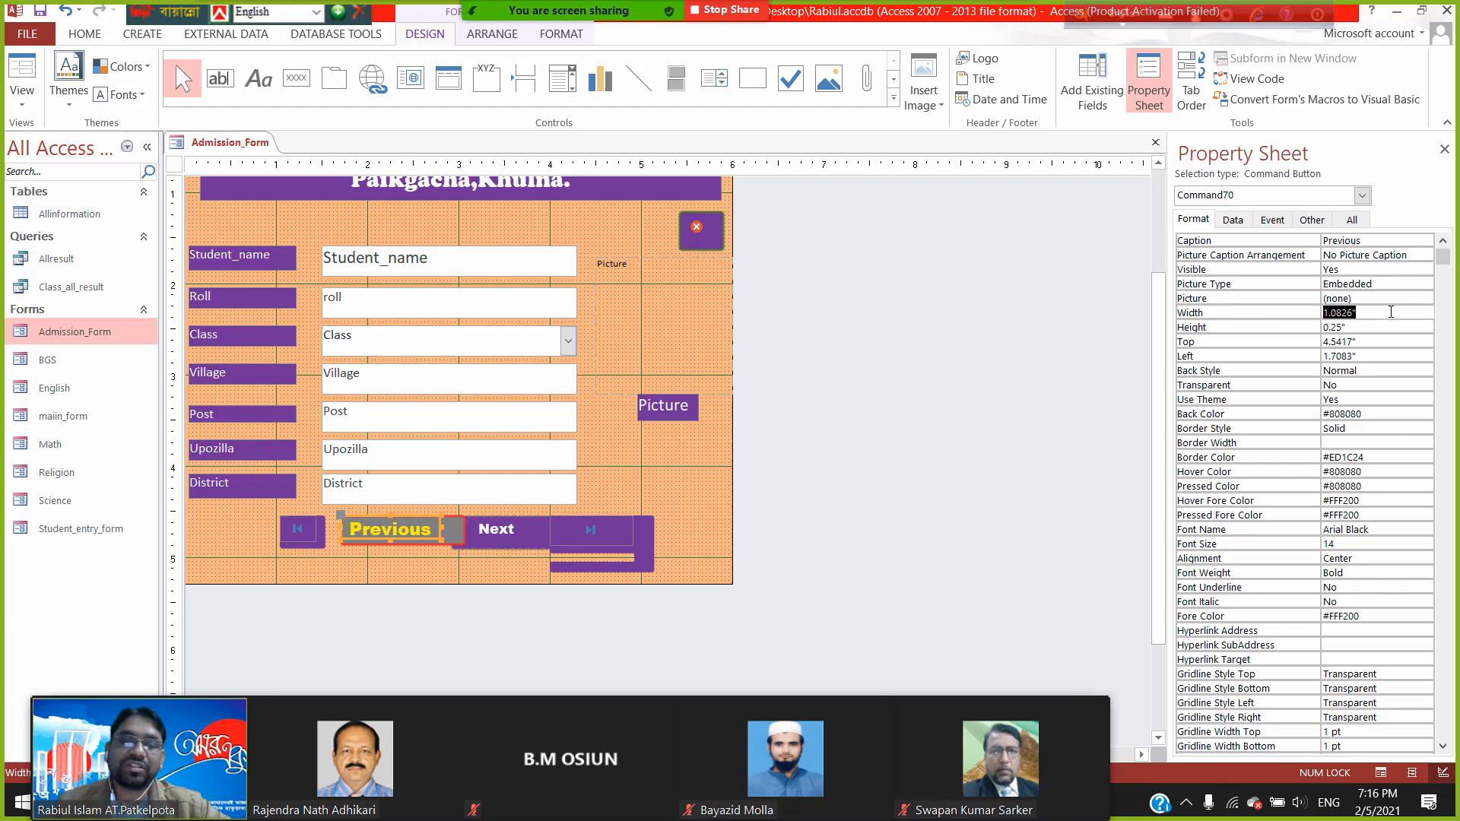
click(511, 542)
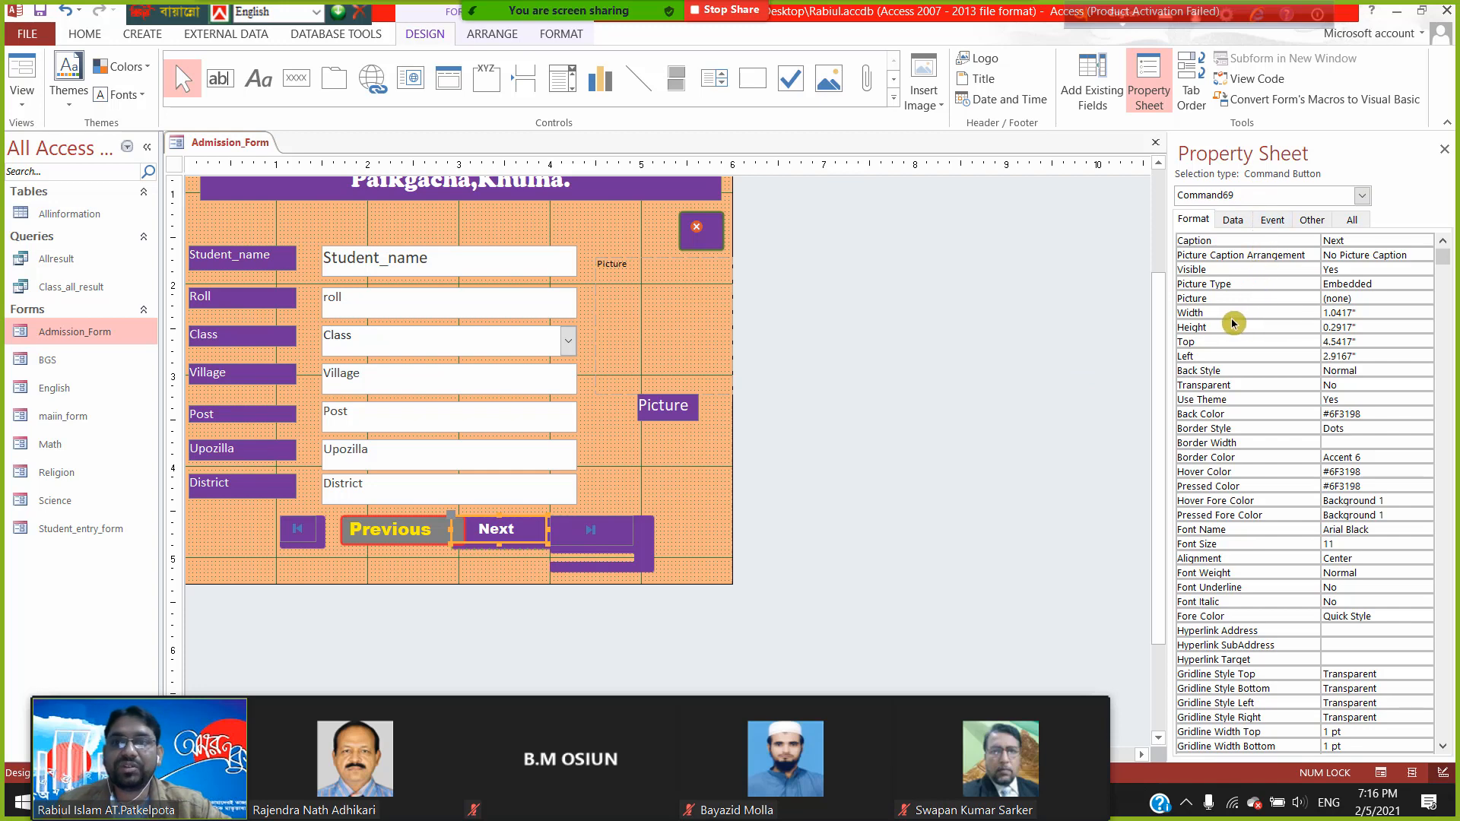
click(1375, 312)
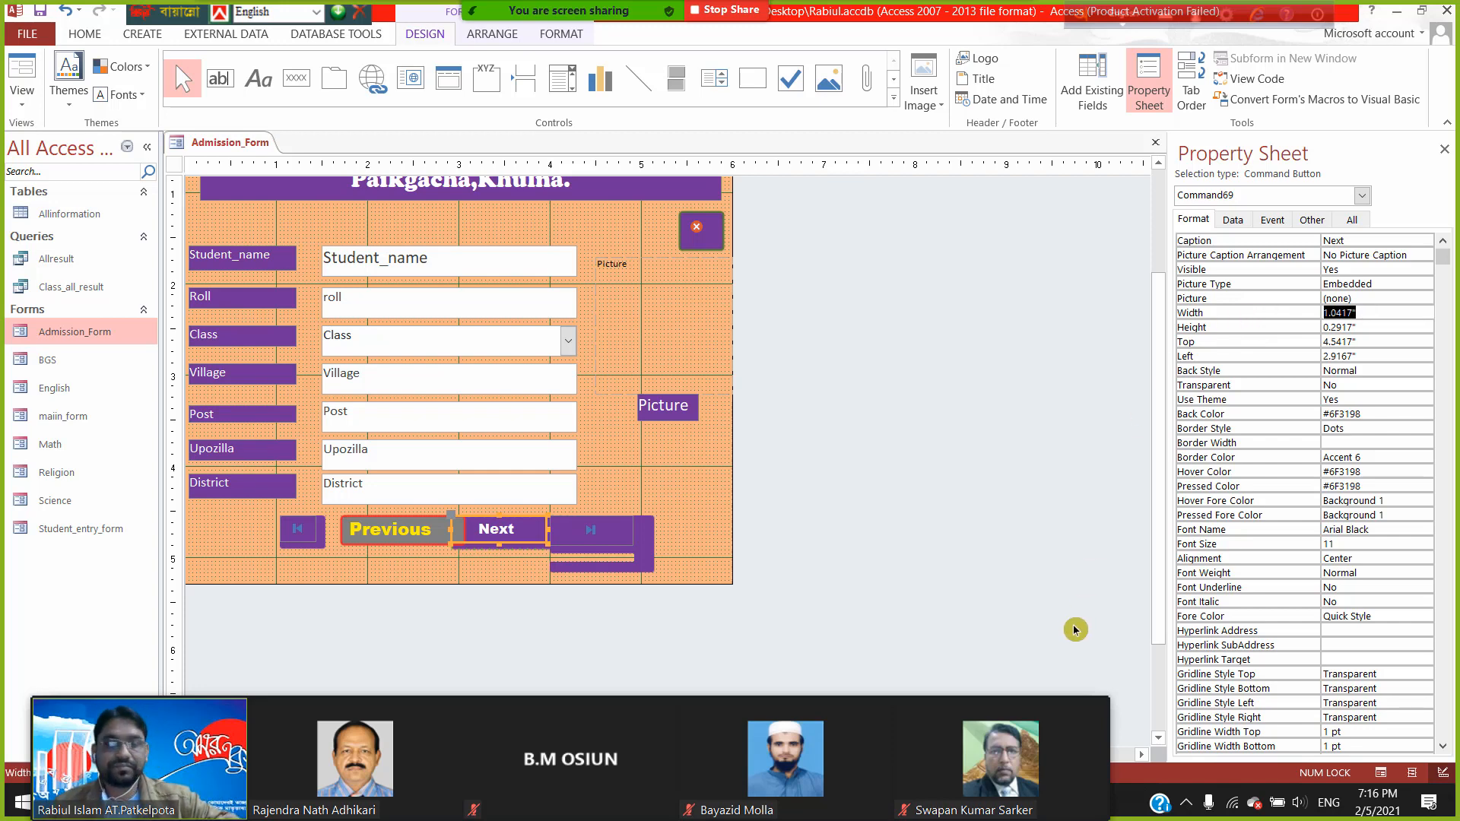
key(ctrl+v)
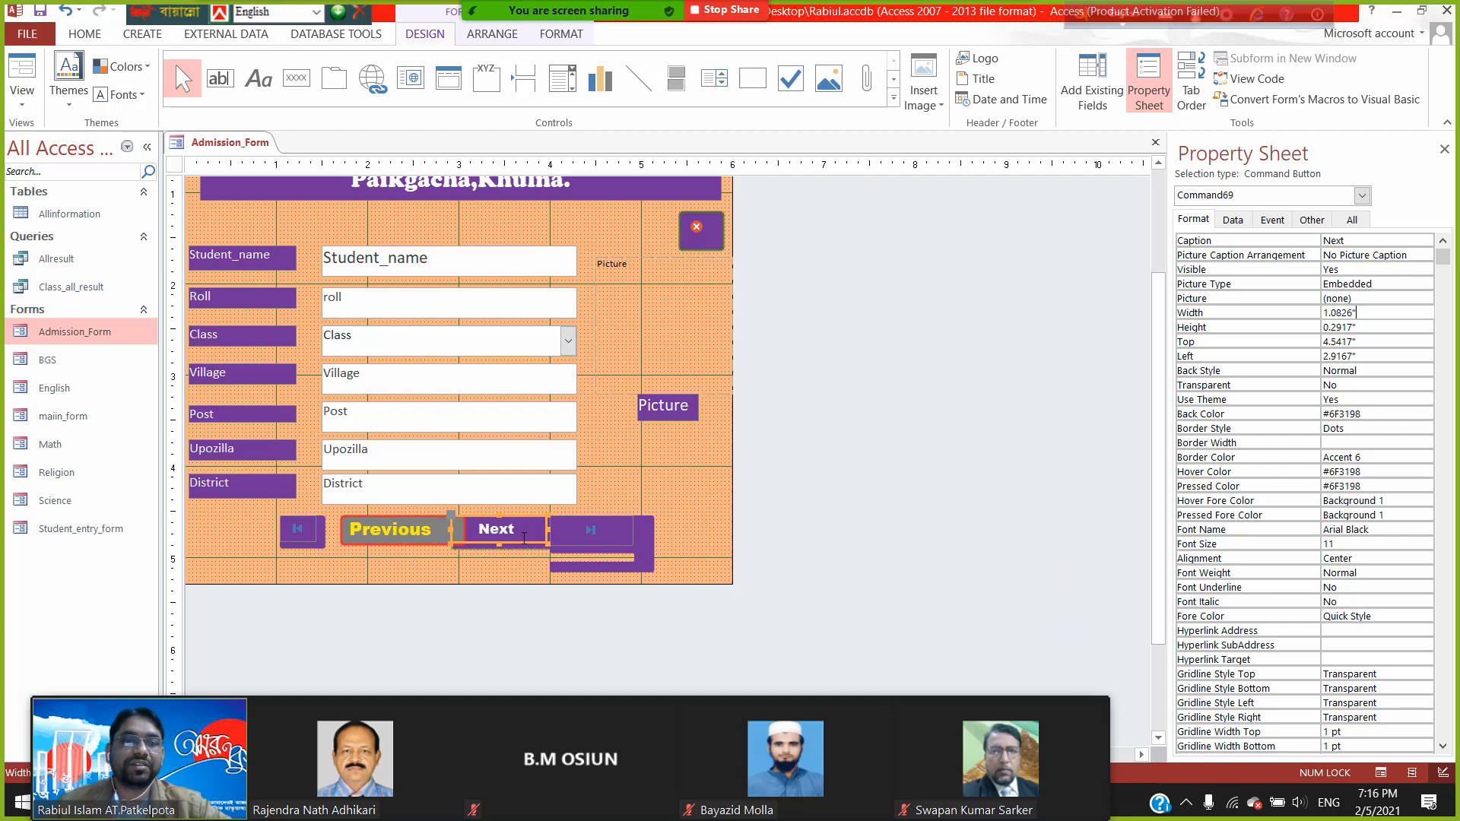
click(412, 567)
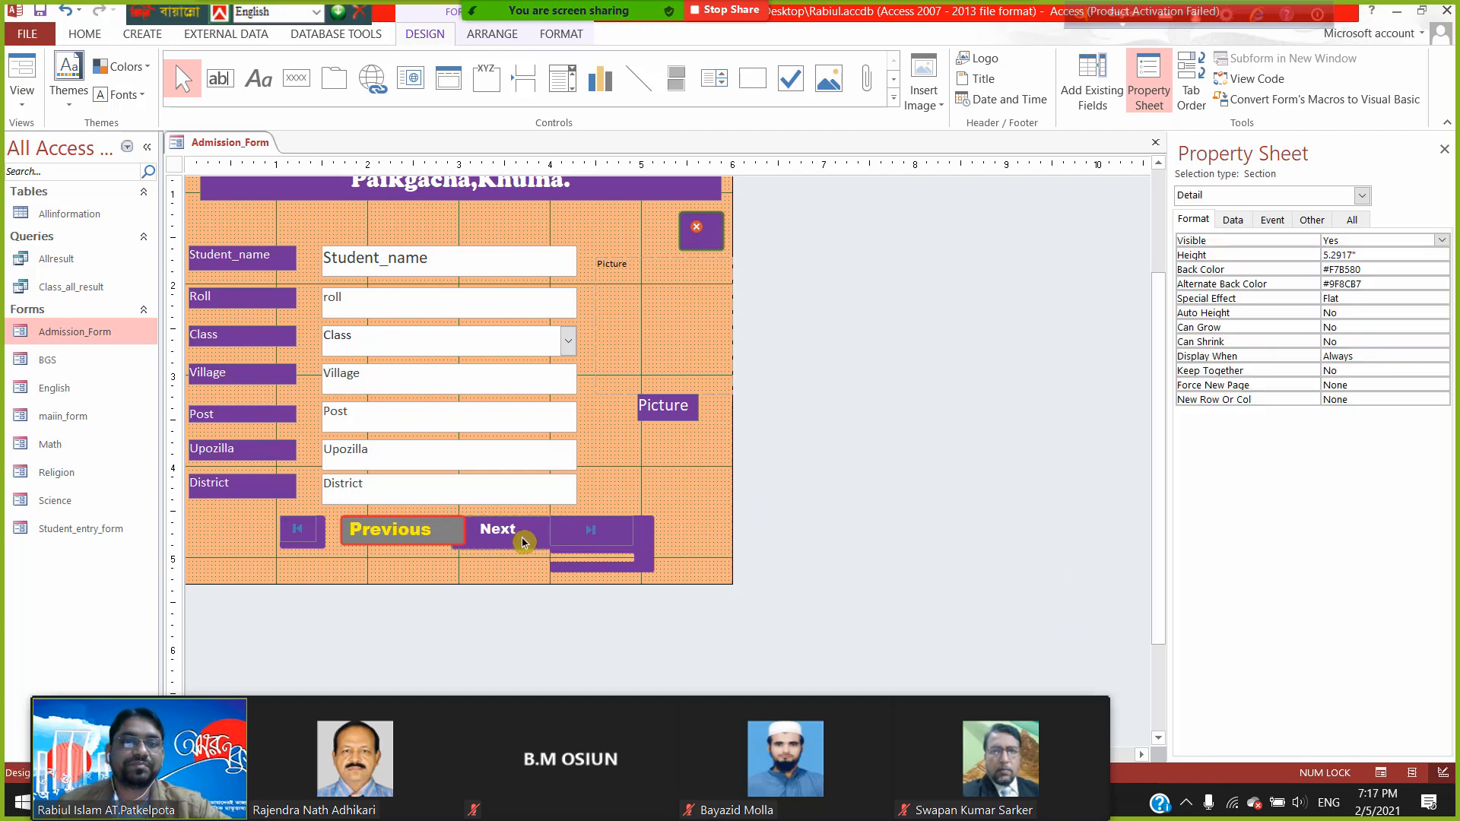
click(620, 536)
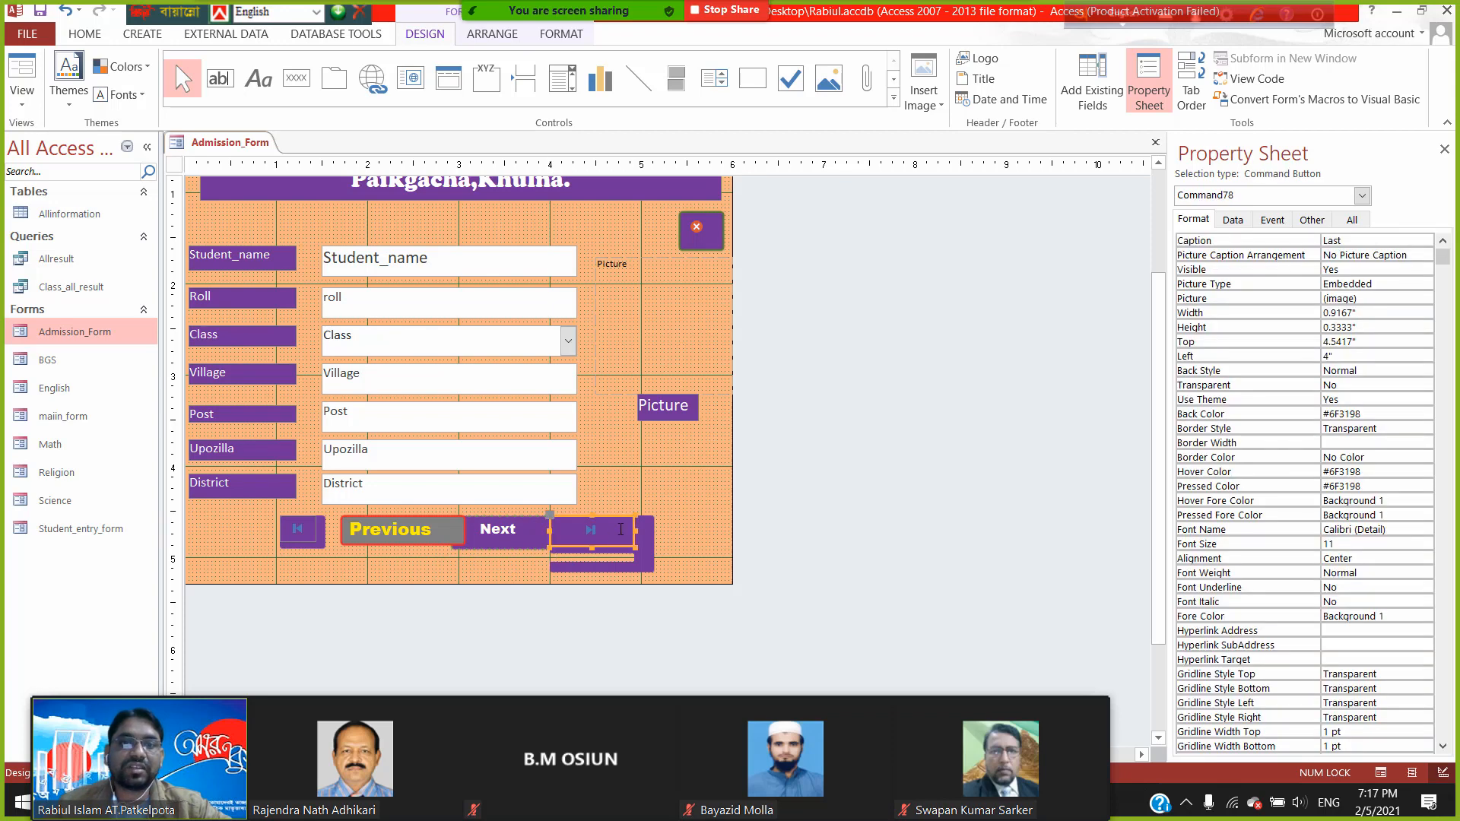
click(1369, 312)
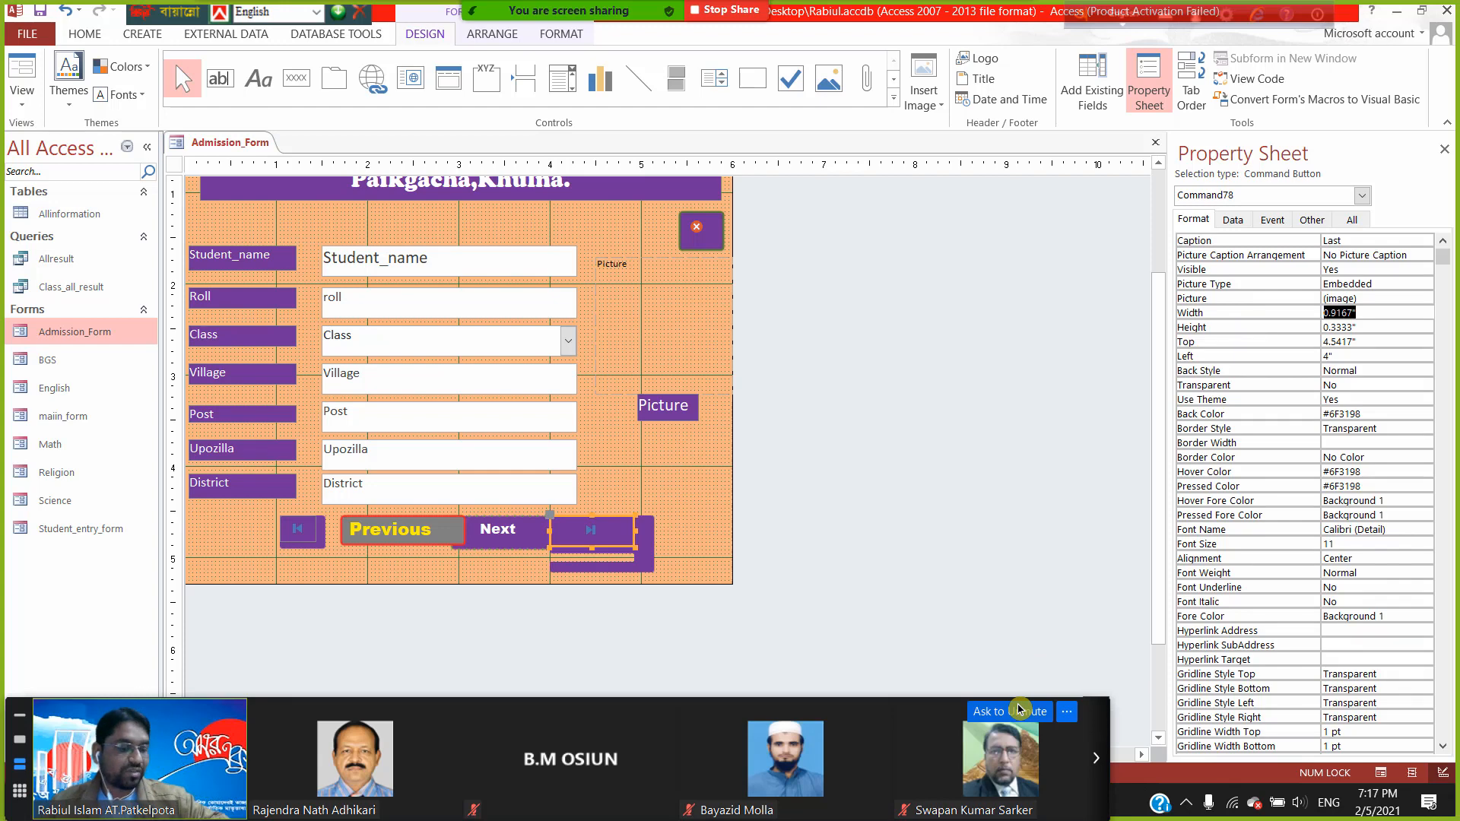
key(ctrl+v)
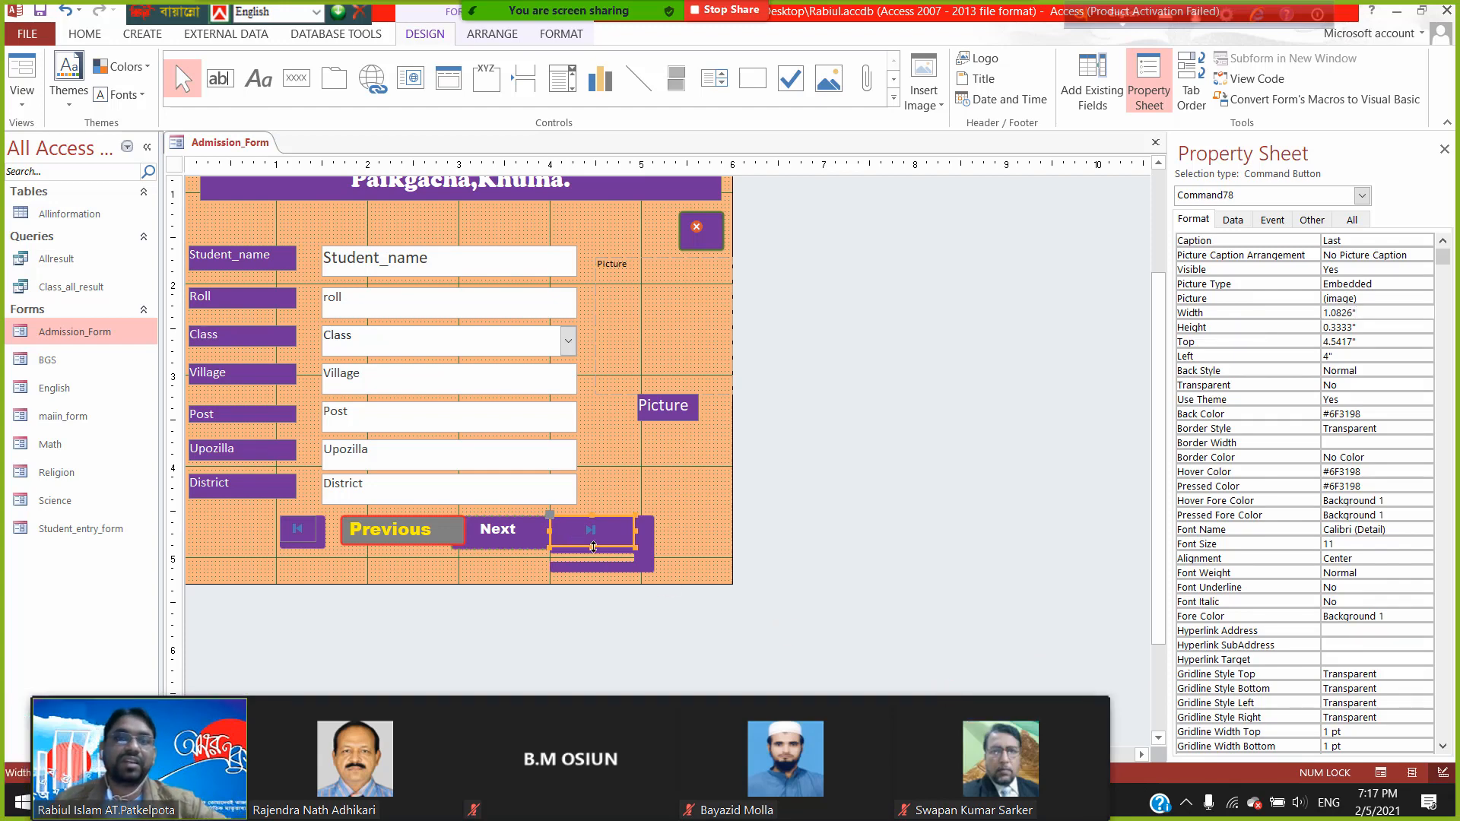
click(42, 11)
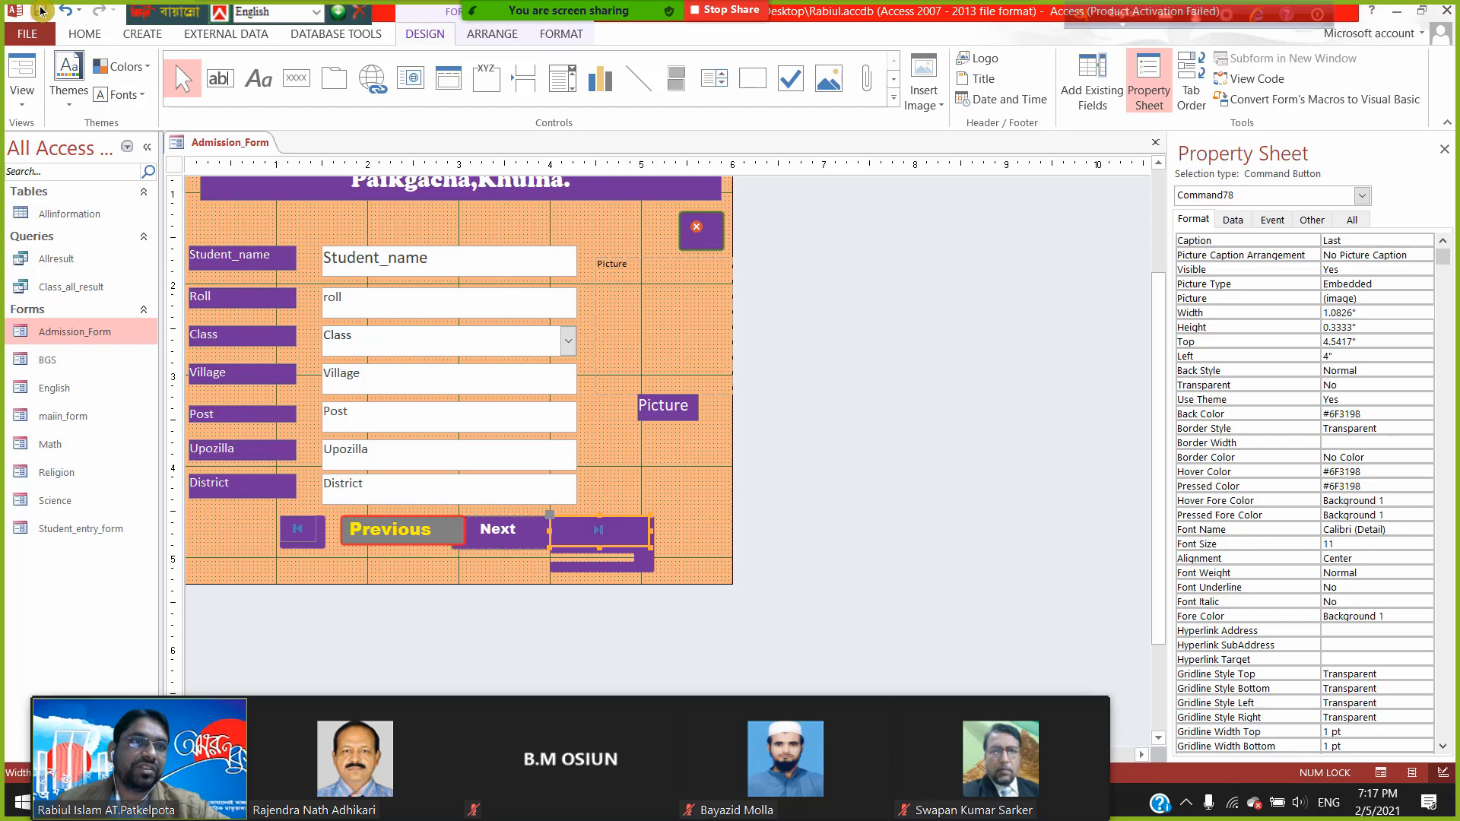
- Switch Admission_Form to Form View, move its window, and open its view-switching shortcut menu
click(16, 68)
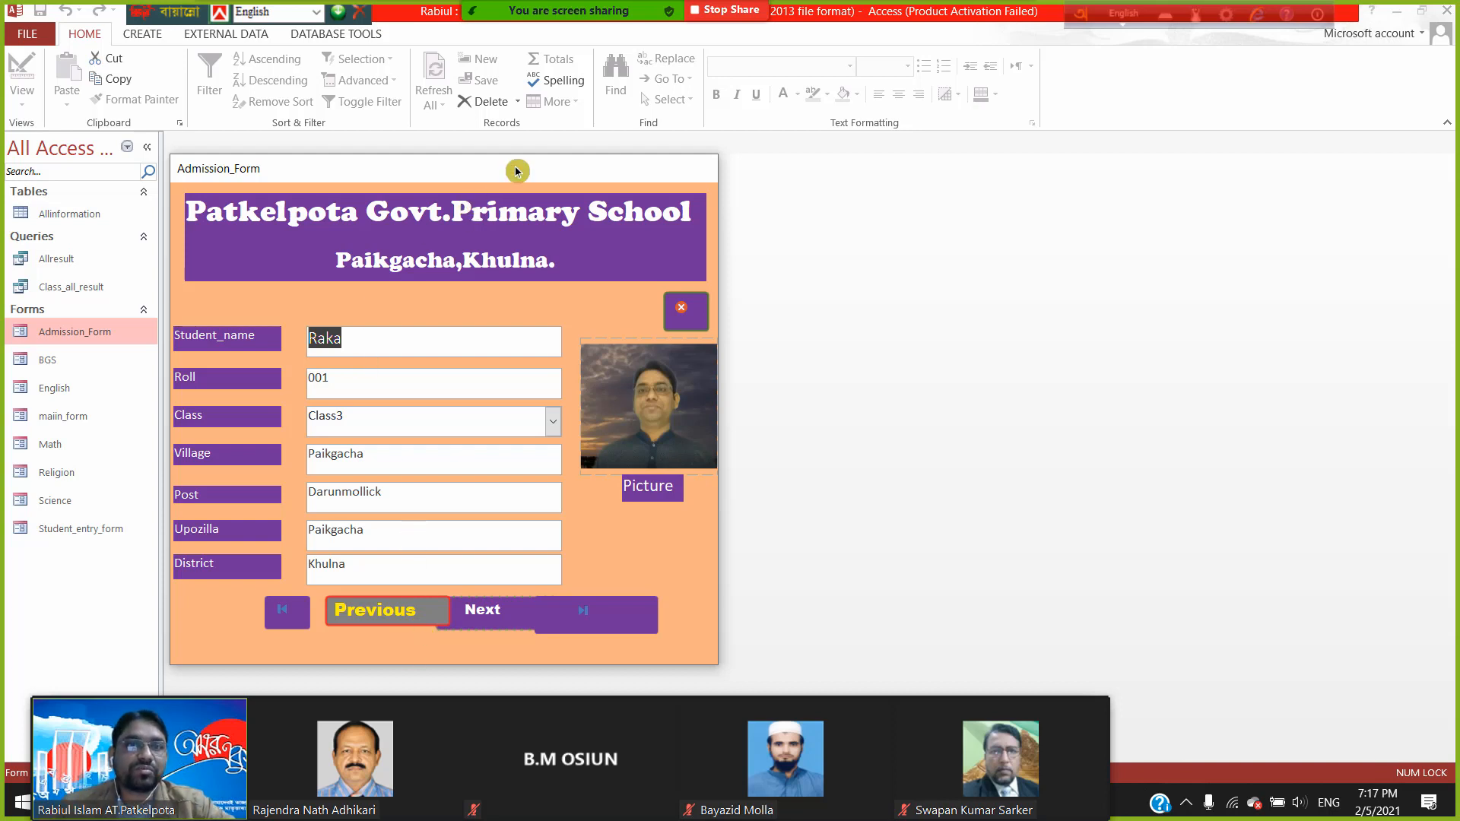
drag(515, 169, 616, 154)
right_click(615, 150)
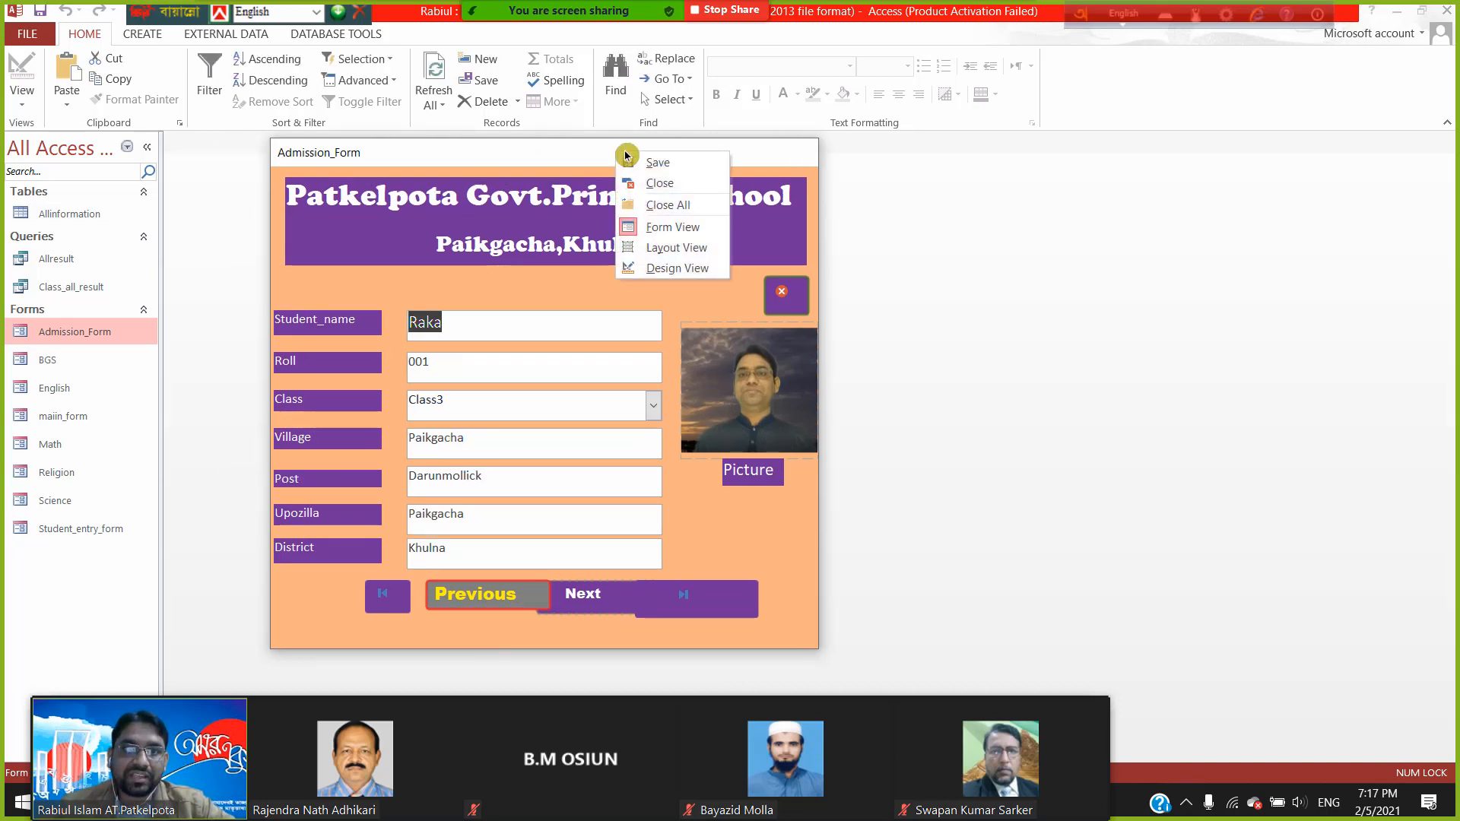
click(1009, 238)
right_click(642, 158)
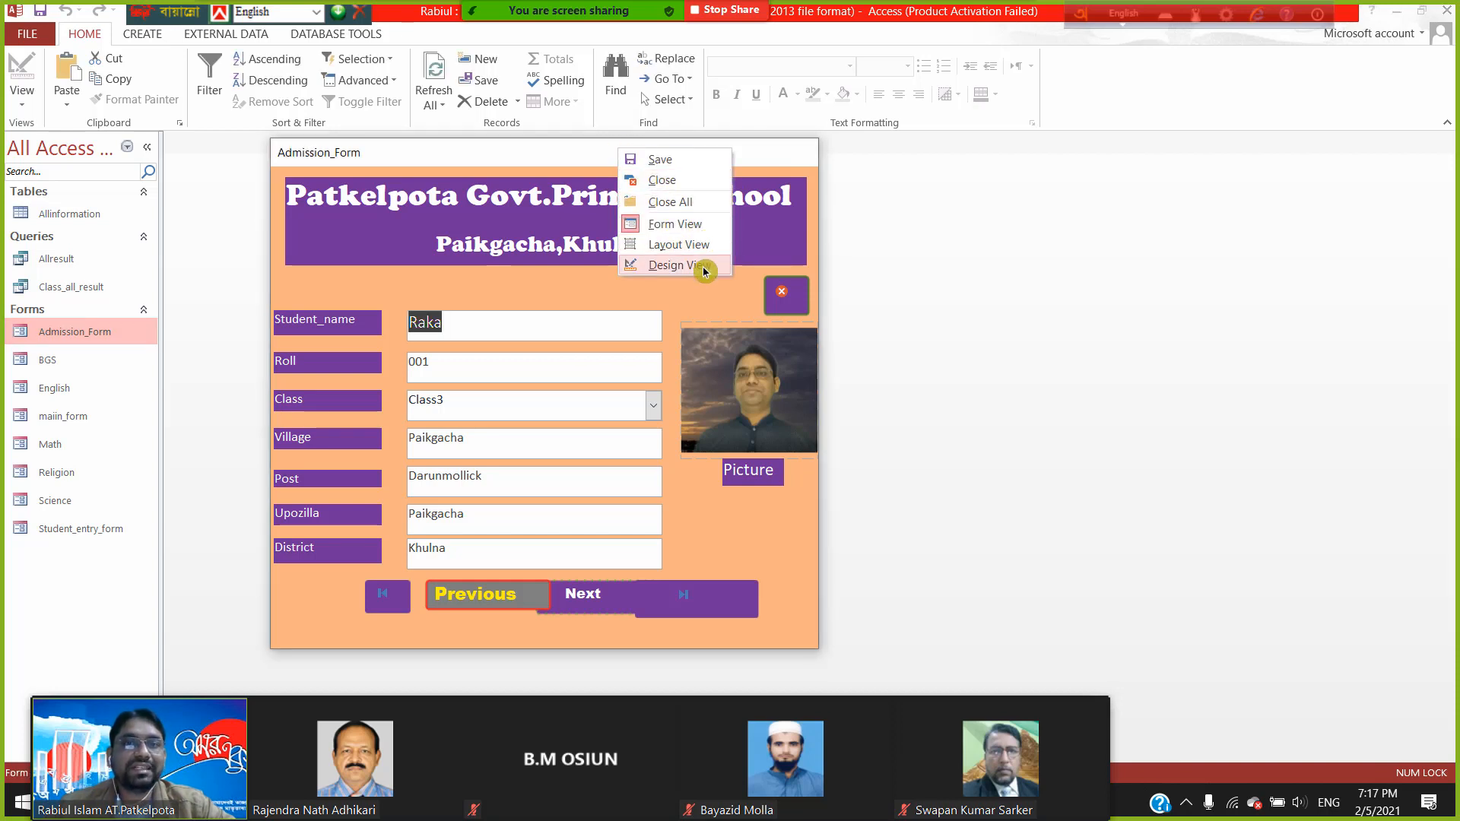
click(912, 218)
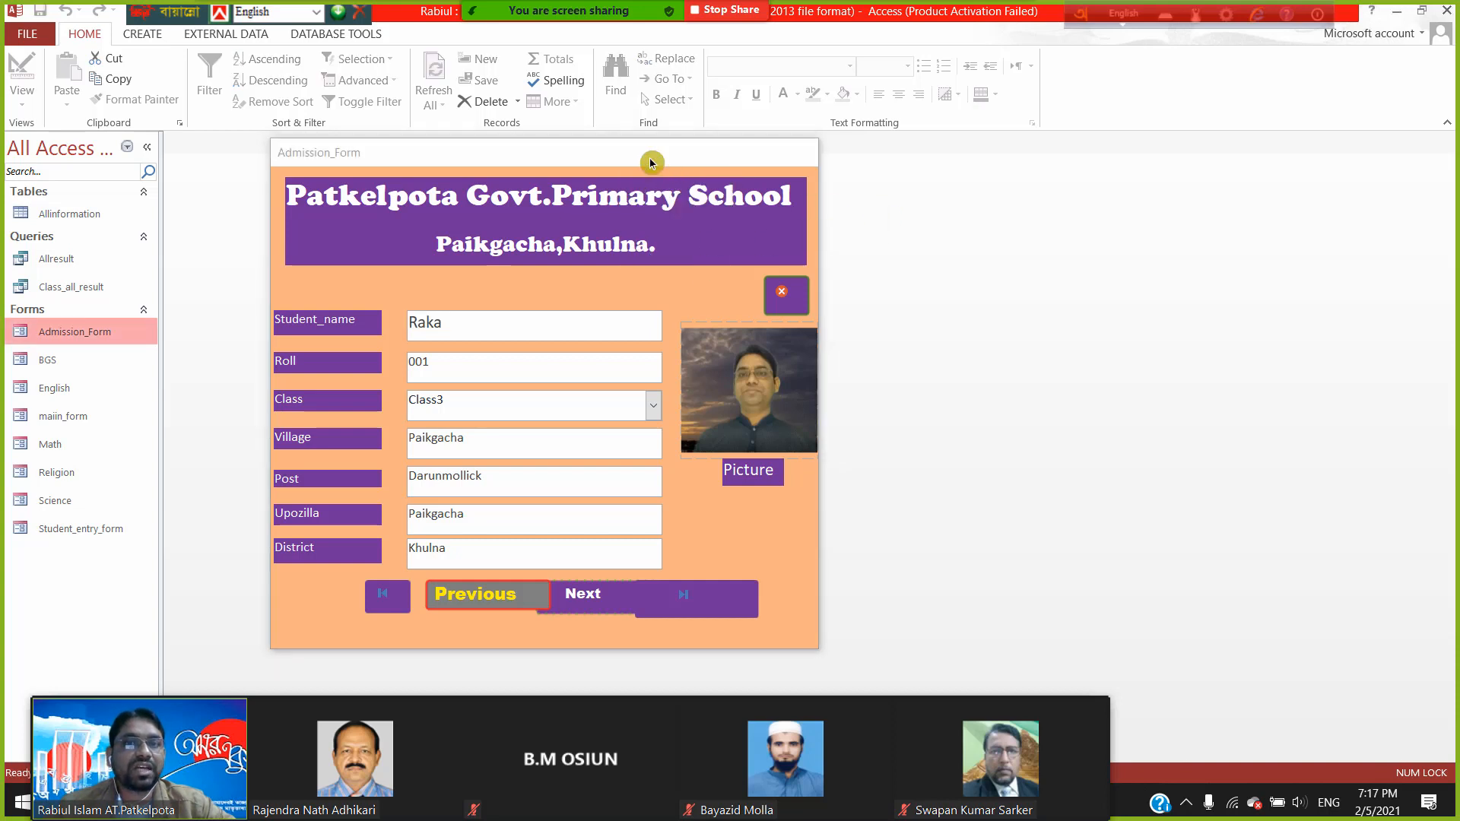
right_click(650, 154)
right_click(649, 153)
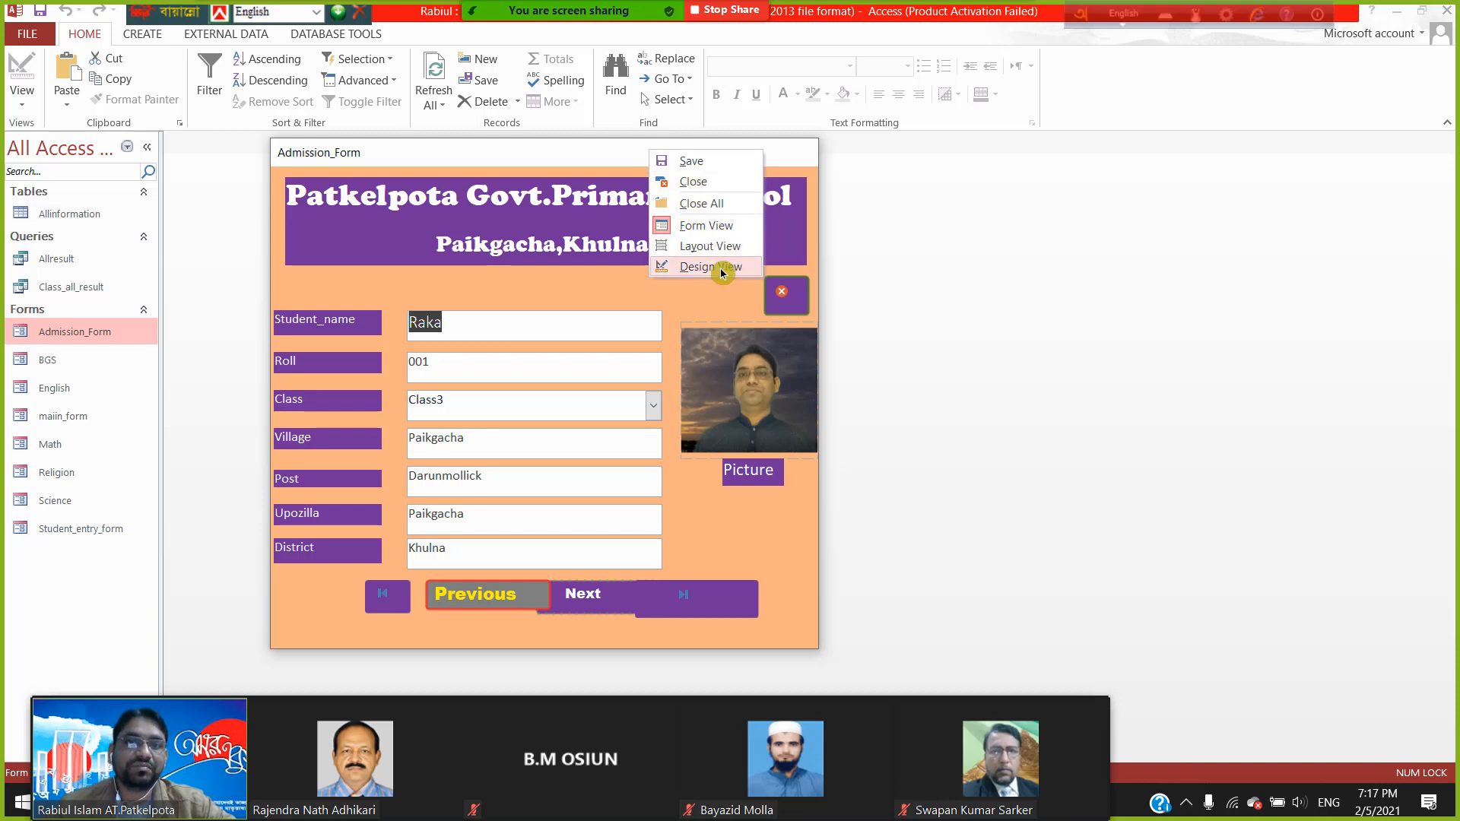
click(1017, 253)
right_click(695, 152)
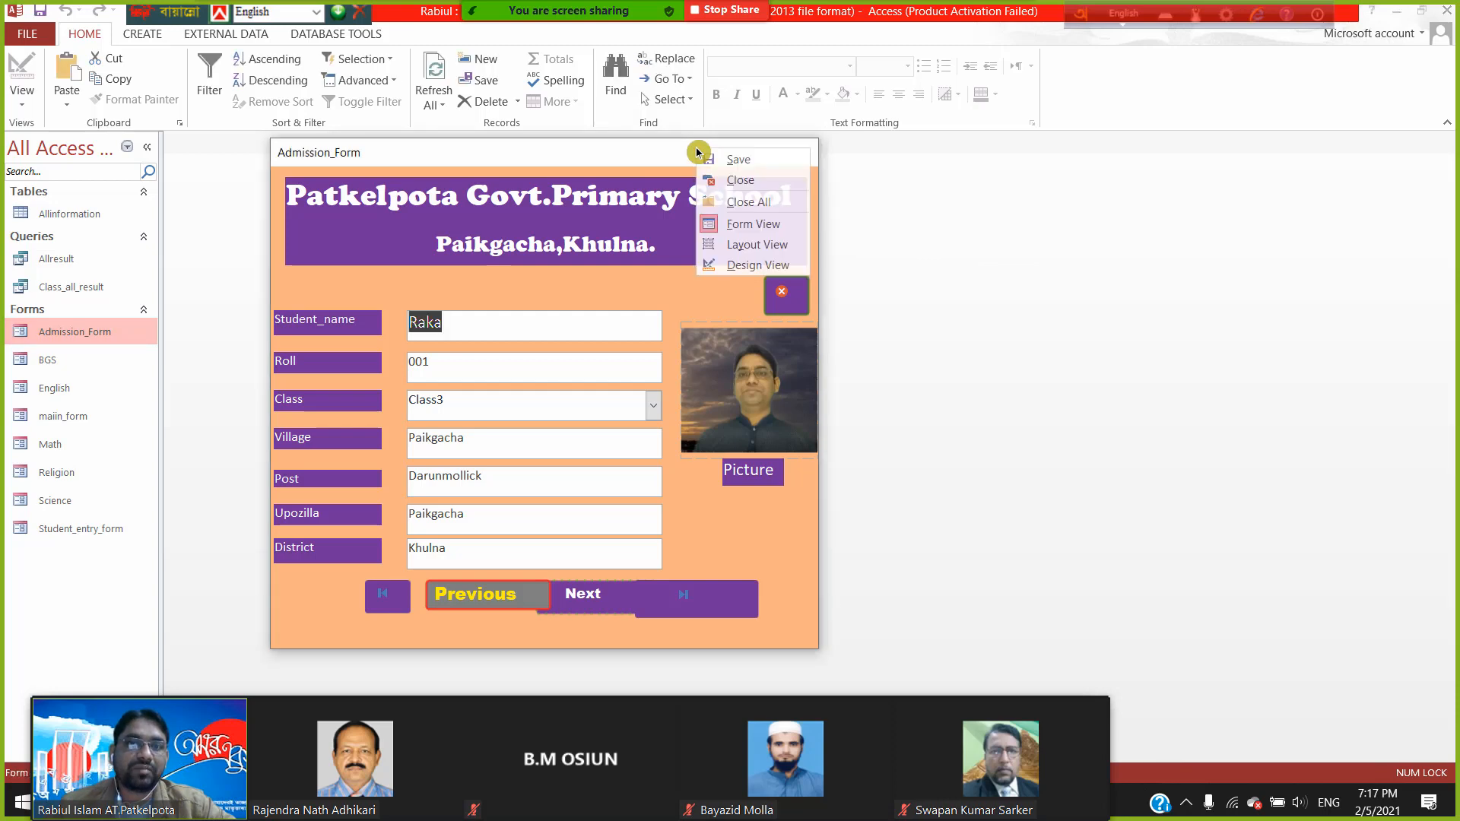
- In Layout View, nudge the Previous button and drag it above the Student_name field
click(765, 247)
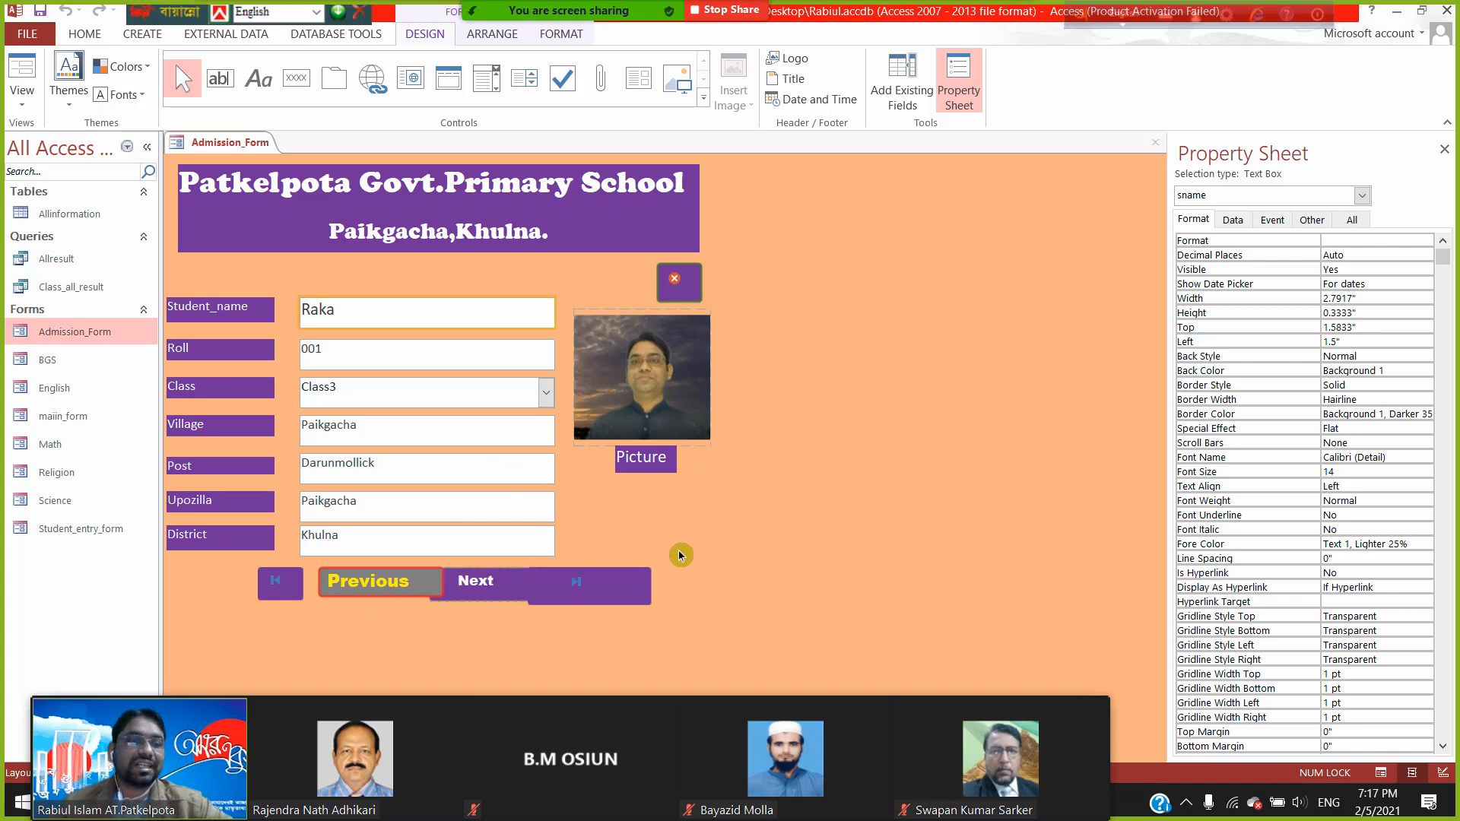
click(394, 588)
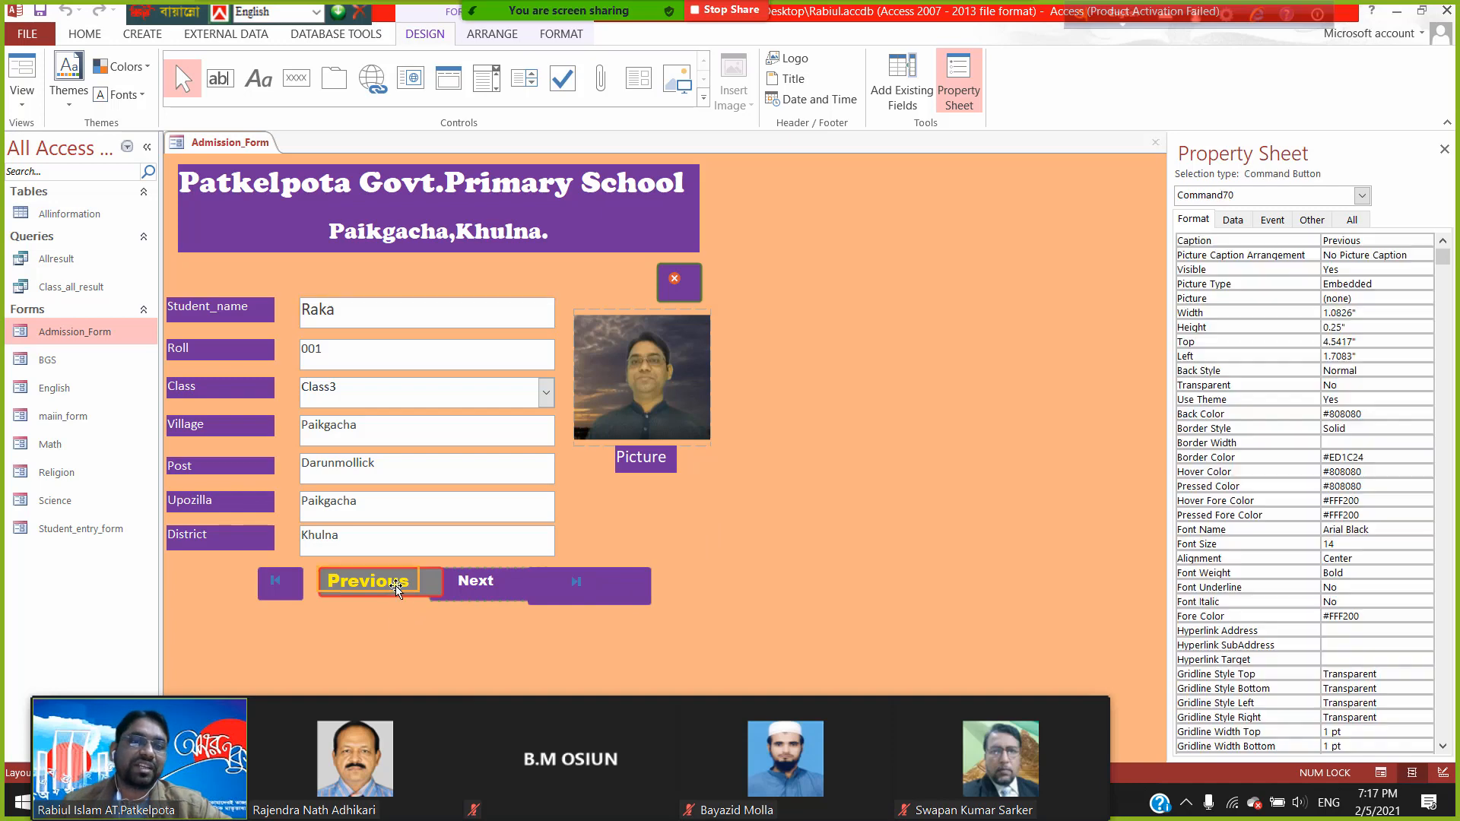
key(Up)
key(Up)
key(Up)
key(Up)
key(Up)
key(Up)
key(Up)
key(Up)
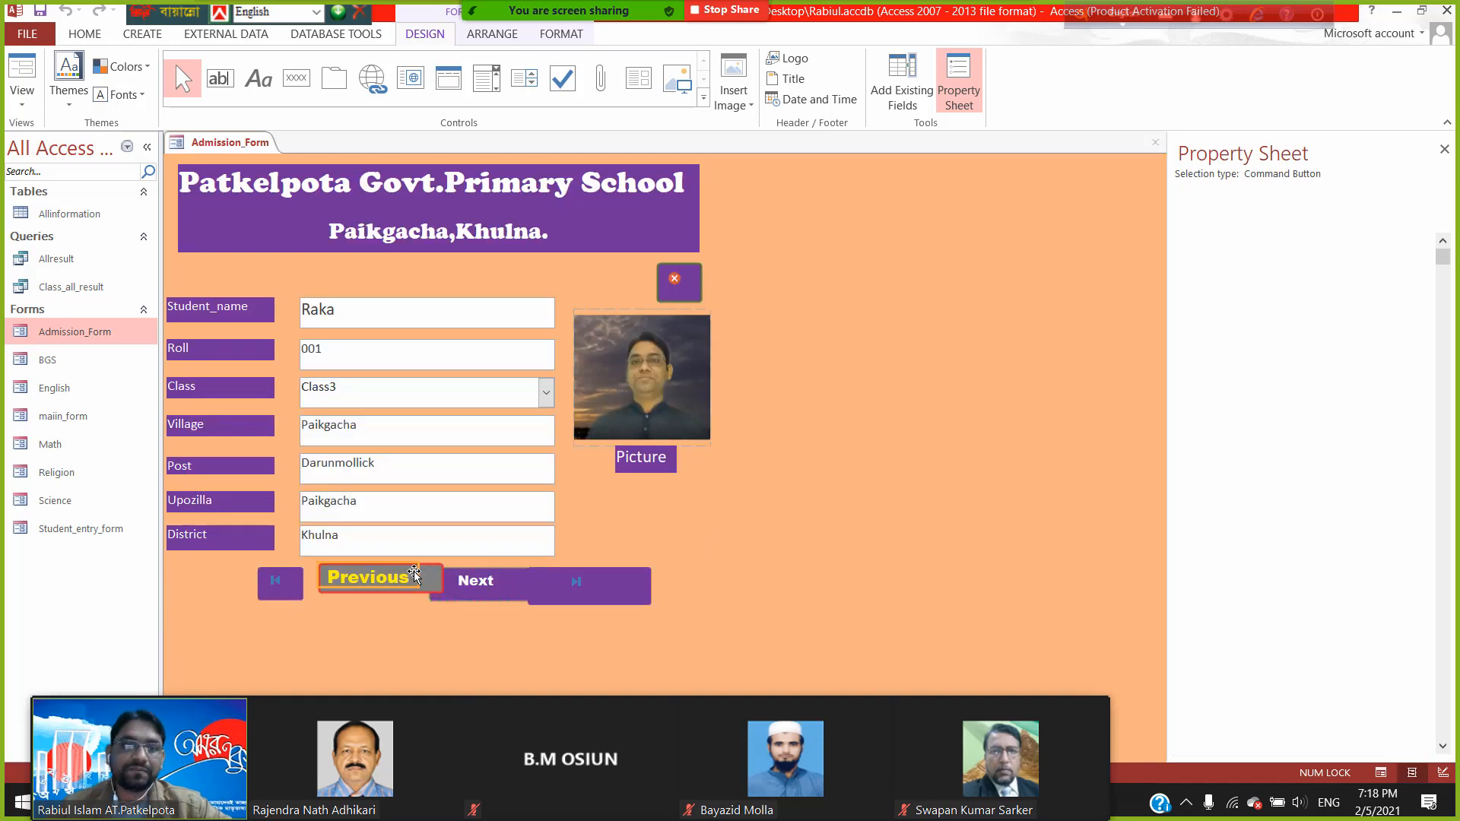
key(Up)
key(Up)
key(Up)
key(Up)
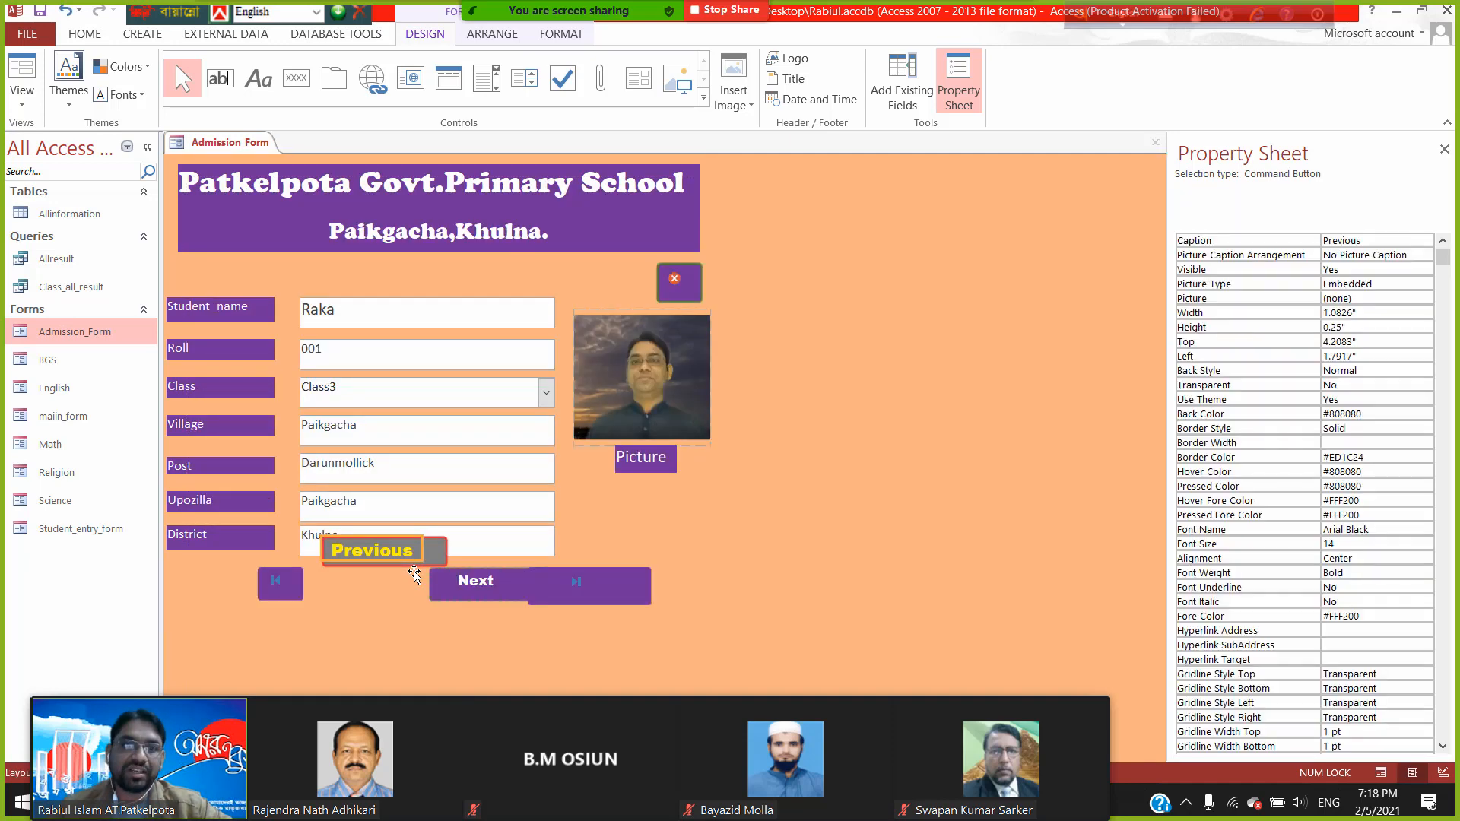
key(Right)
key(Right)
key(Right)
key(Right)
key(Right)
key(Right)
key(Right)
key(Right)
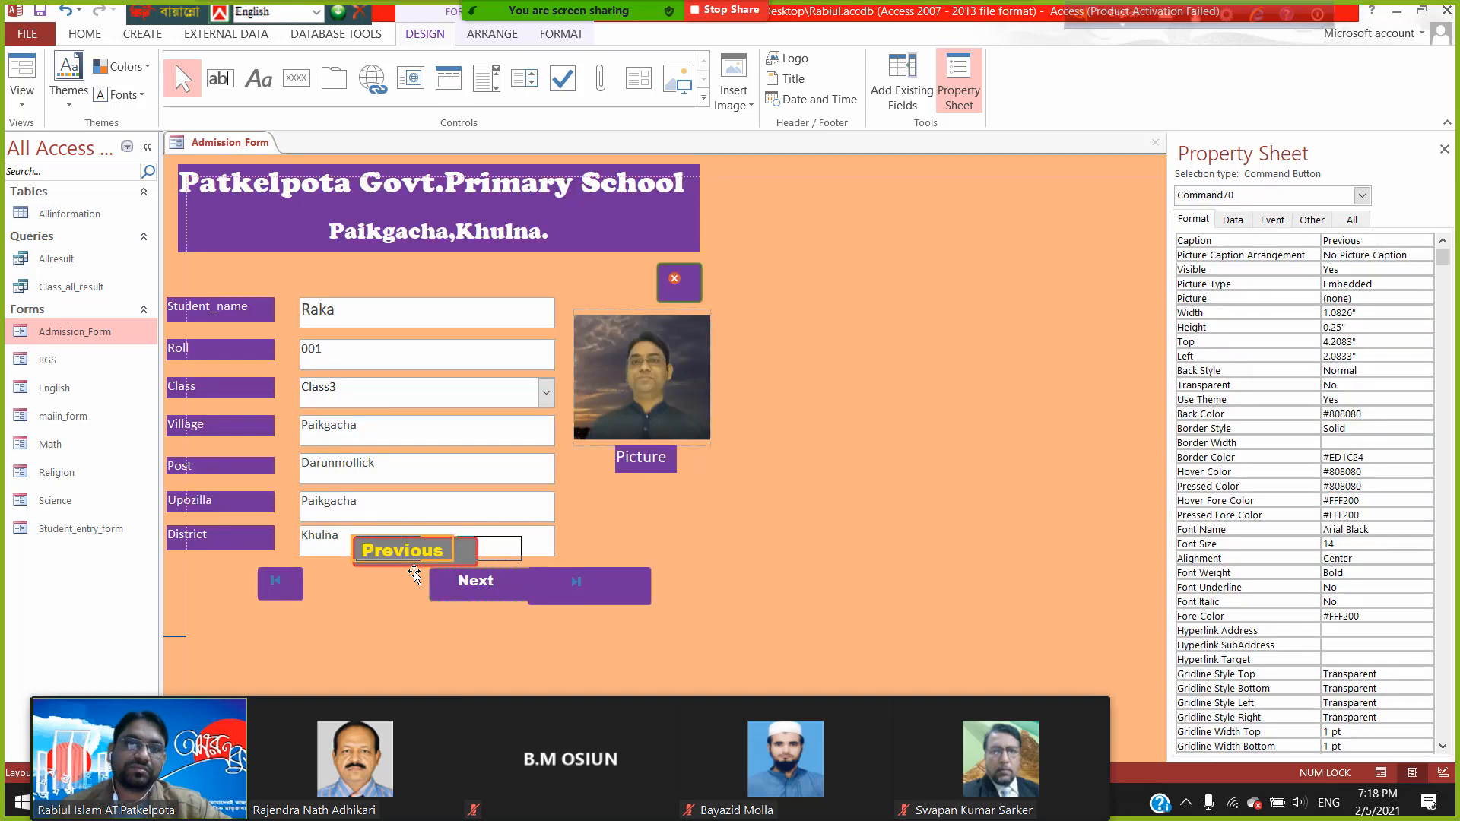
key(Right)
key(Right)
key(Right)
key(Right)
key(Right)
key(Right)
key(Right)
key(Right)
key(Right)
key(Right)
key(Right)
key(Right)
key(Right)
key(Right)
key(Right)
key(Right)
key(Right)
key(Right)
key(Right)
key(Right)
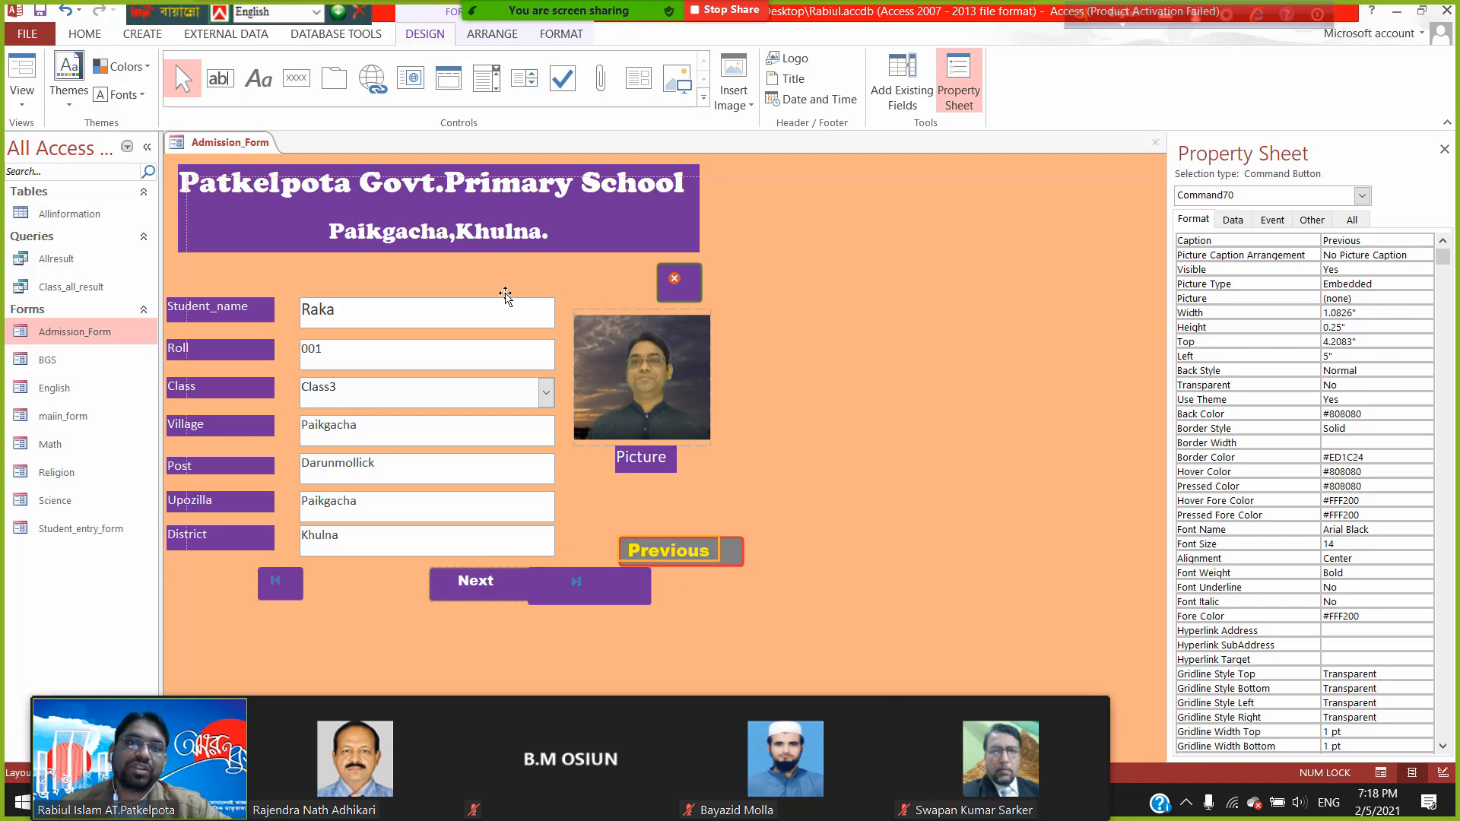
drag(466, 274, 466, 274)
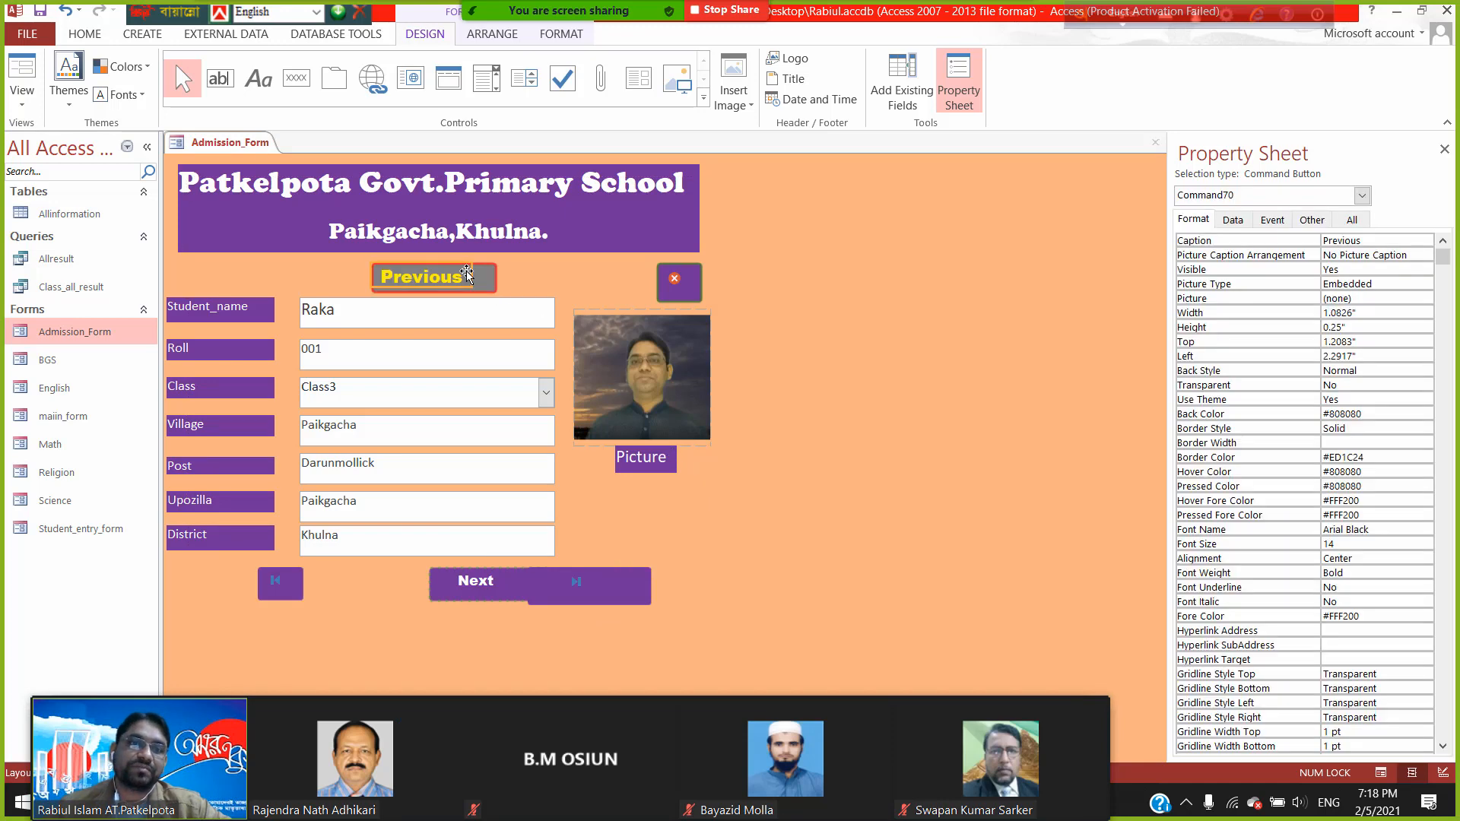
click(485, 586)
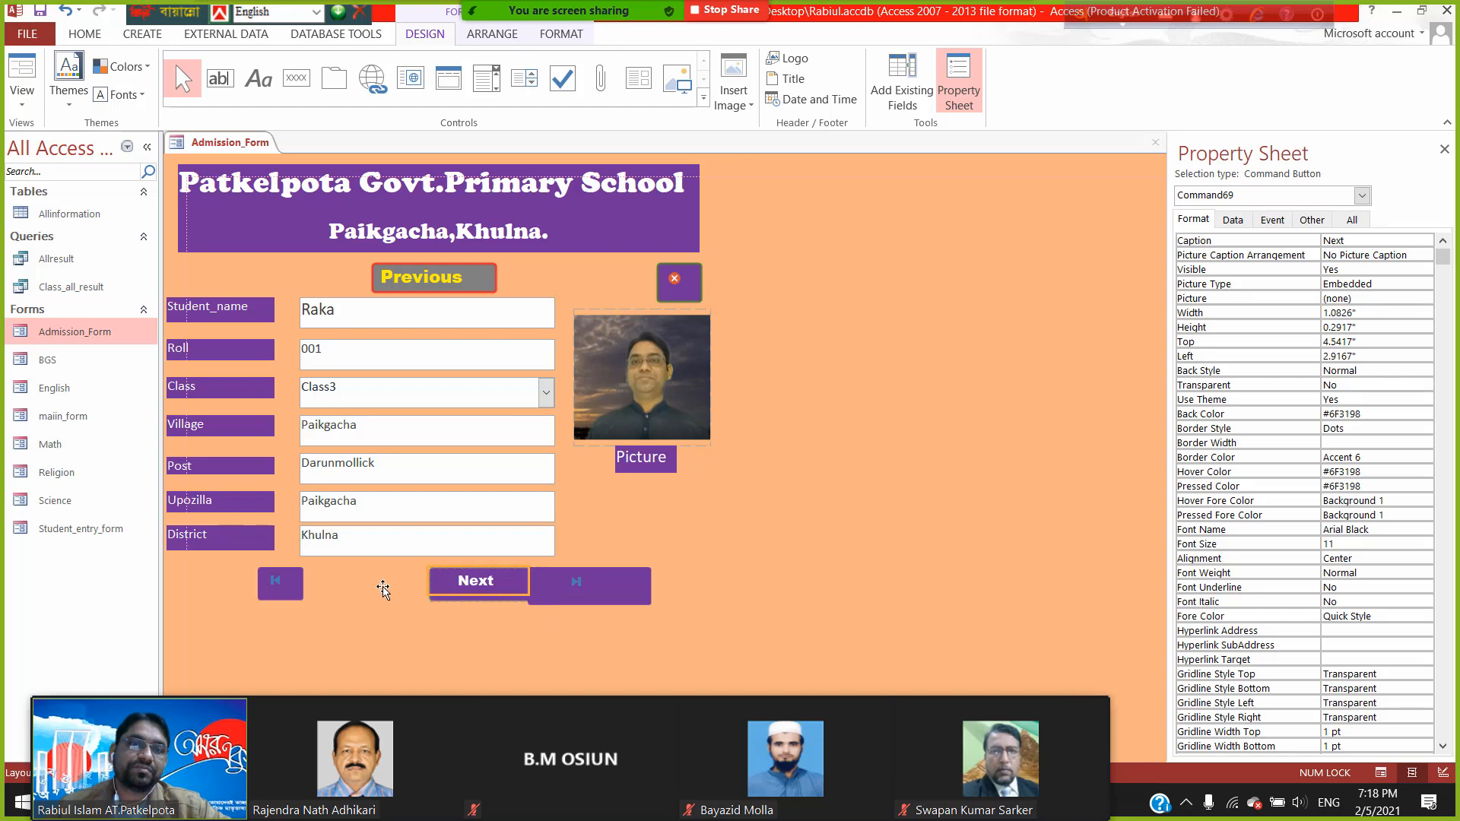
- Place the Next button beside the first-record button and shift Last to the right
drag(382, 589, 382, 589)
click(563, 593)
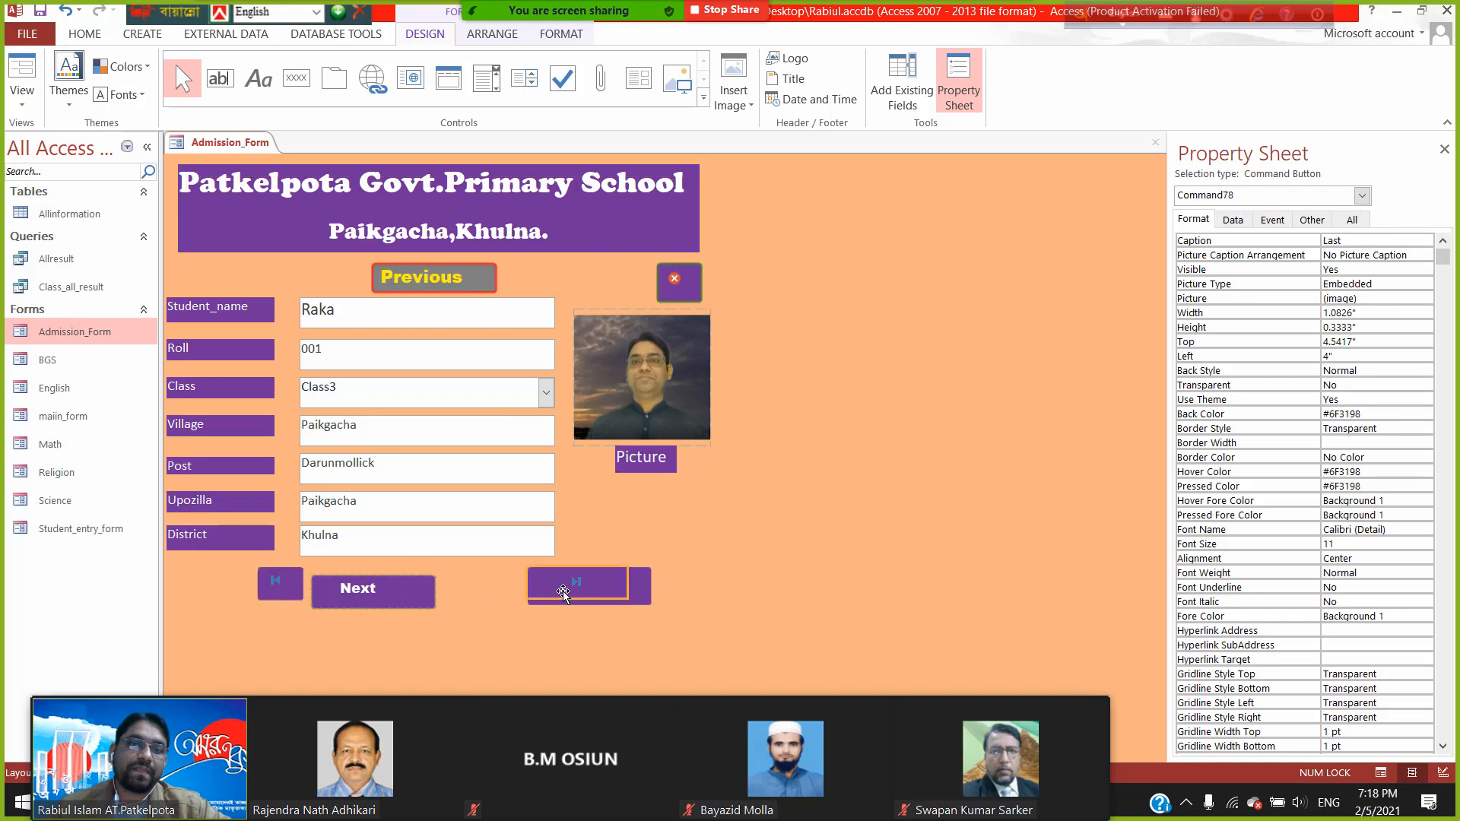
mouse_move(621, 586)
mouse_down()
mouse_move(652, 587)
mouse_move(637, 581)
mouse_up()
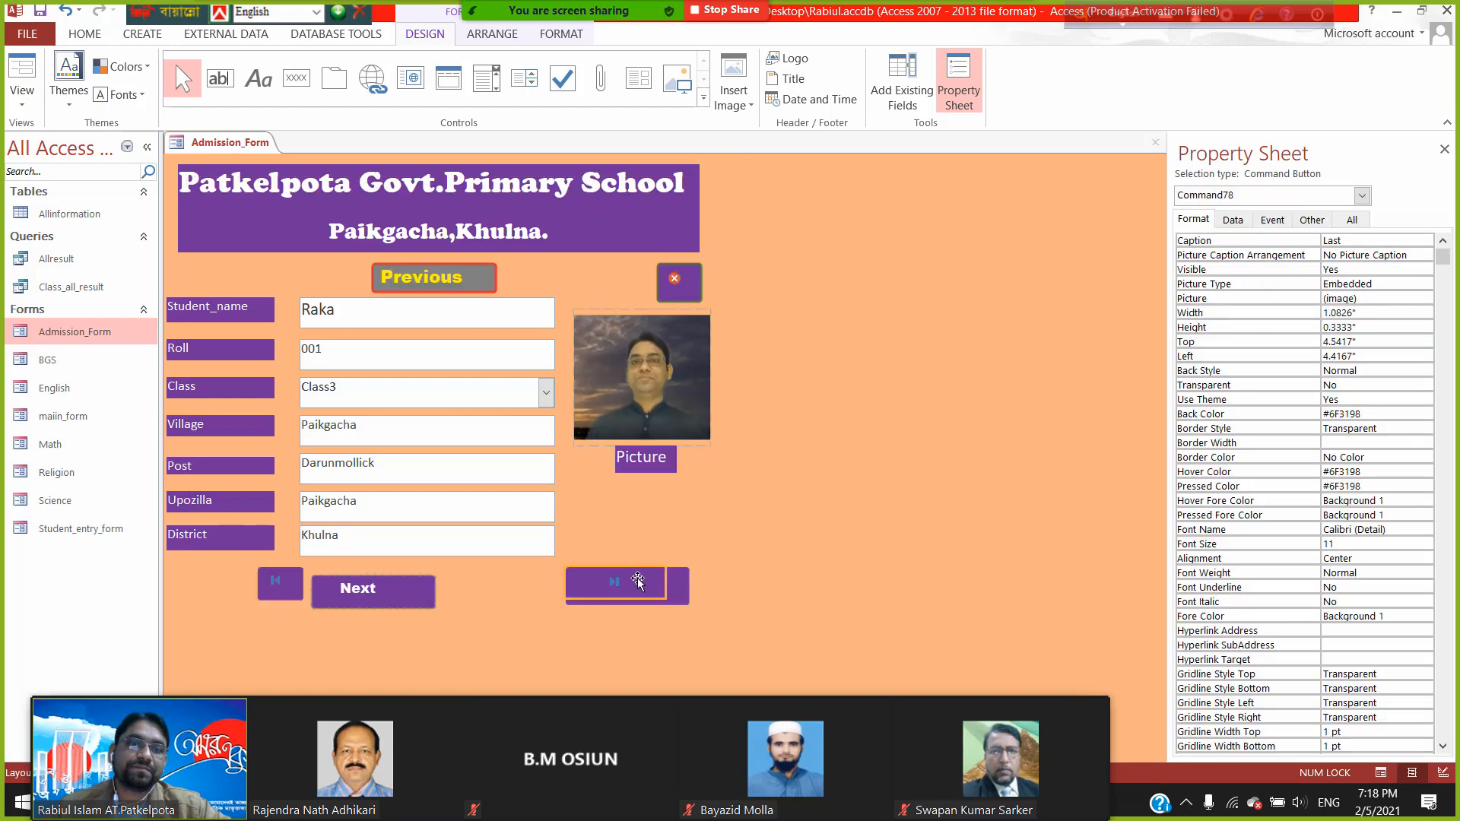
click(409, 596)
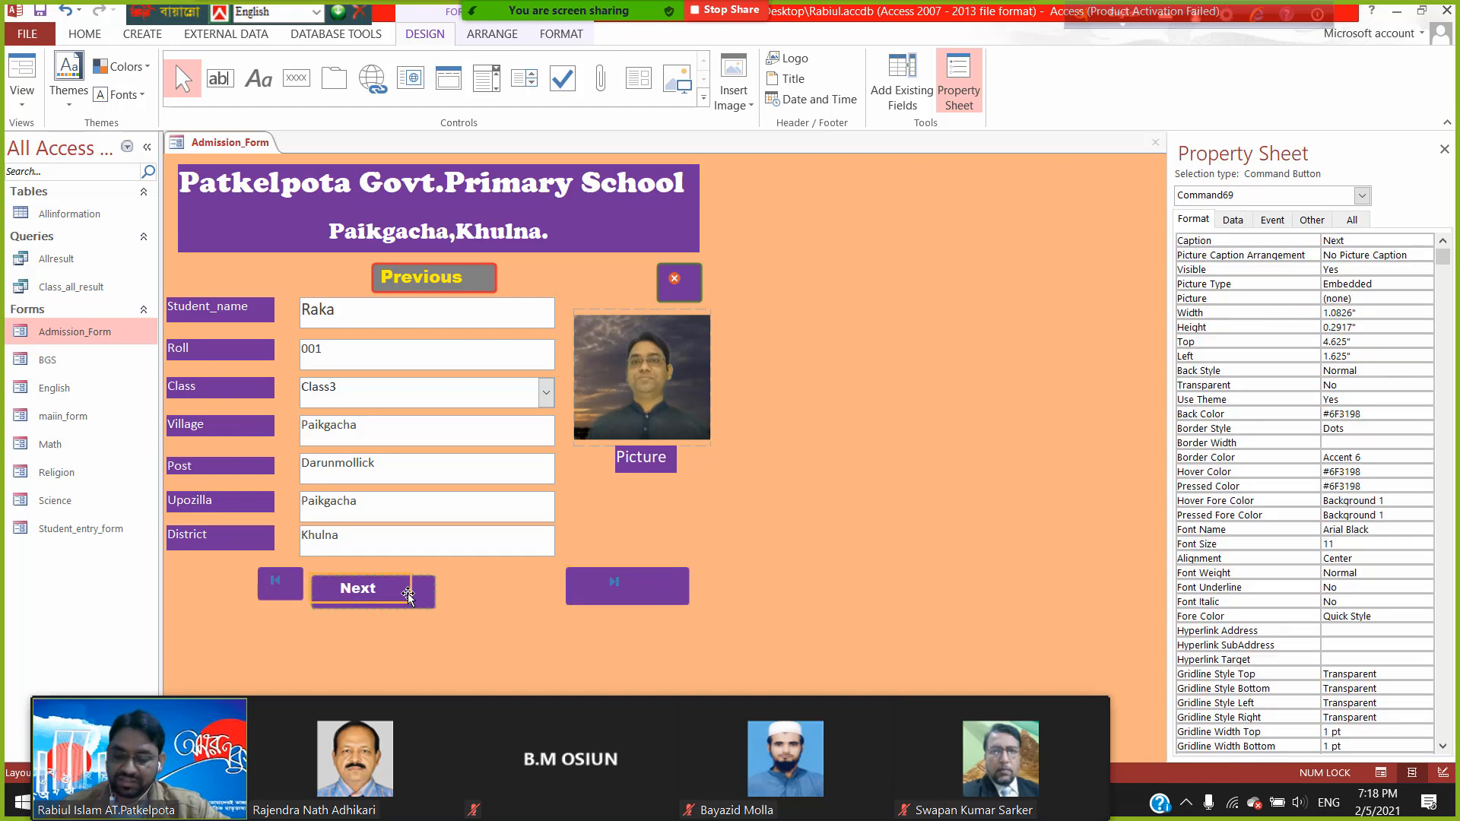
key(Right)
key(Right)
key(Right)
key(Right)
key(Right)
key(Right)
key(Right)
key(Right)
key(Right)
key(Right)
key(Right)
key(Right)
key(Right)
key(Right)
key(Right)
key(Right)
key(Right)
key(Right)
key(Right)
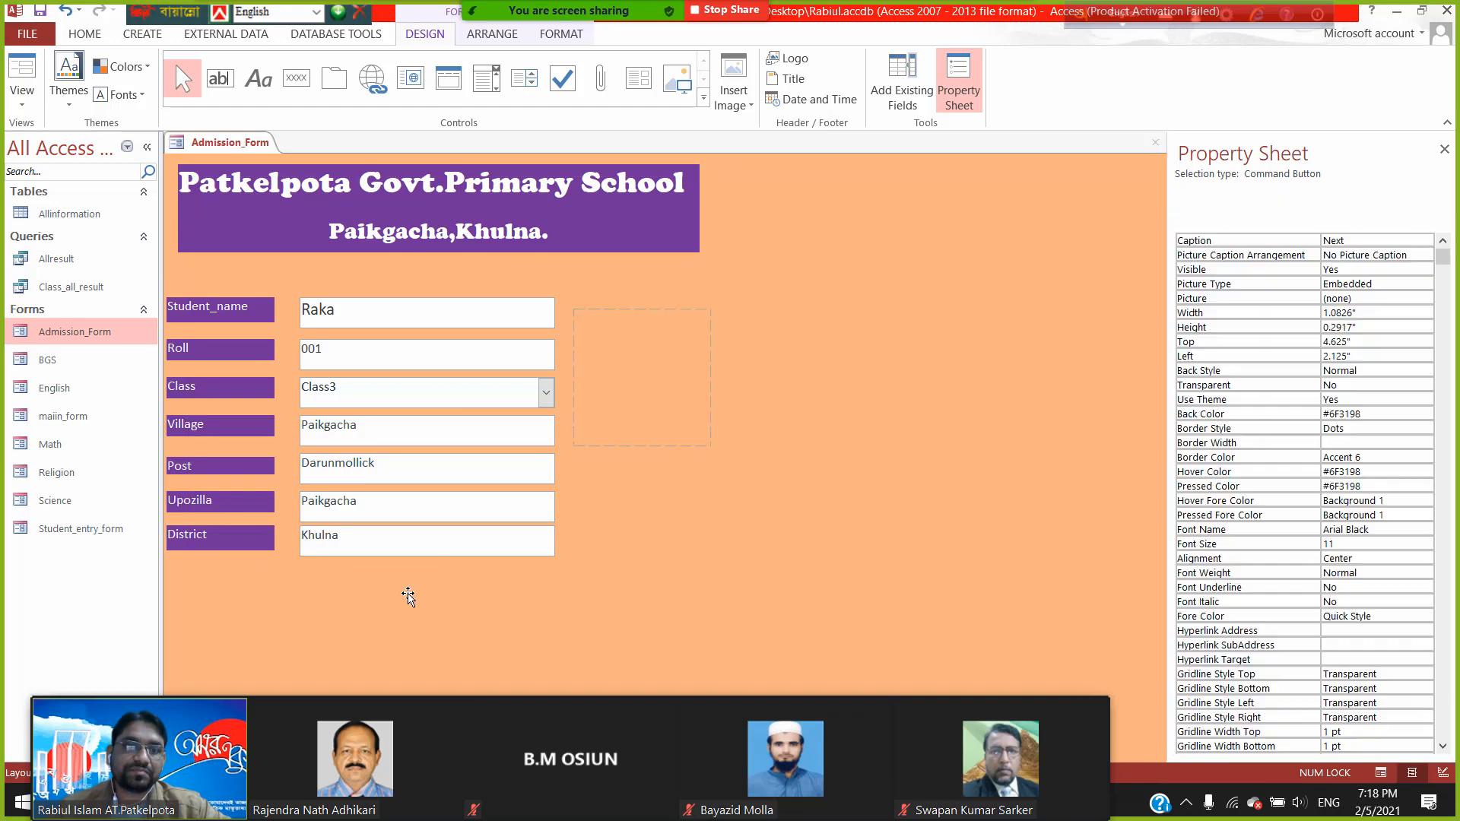
key(Up)
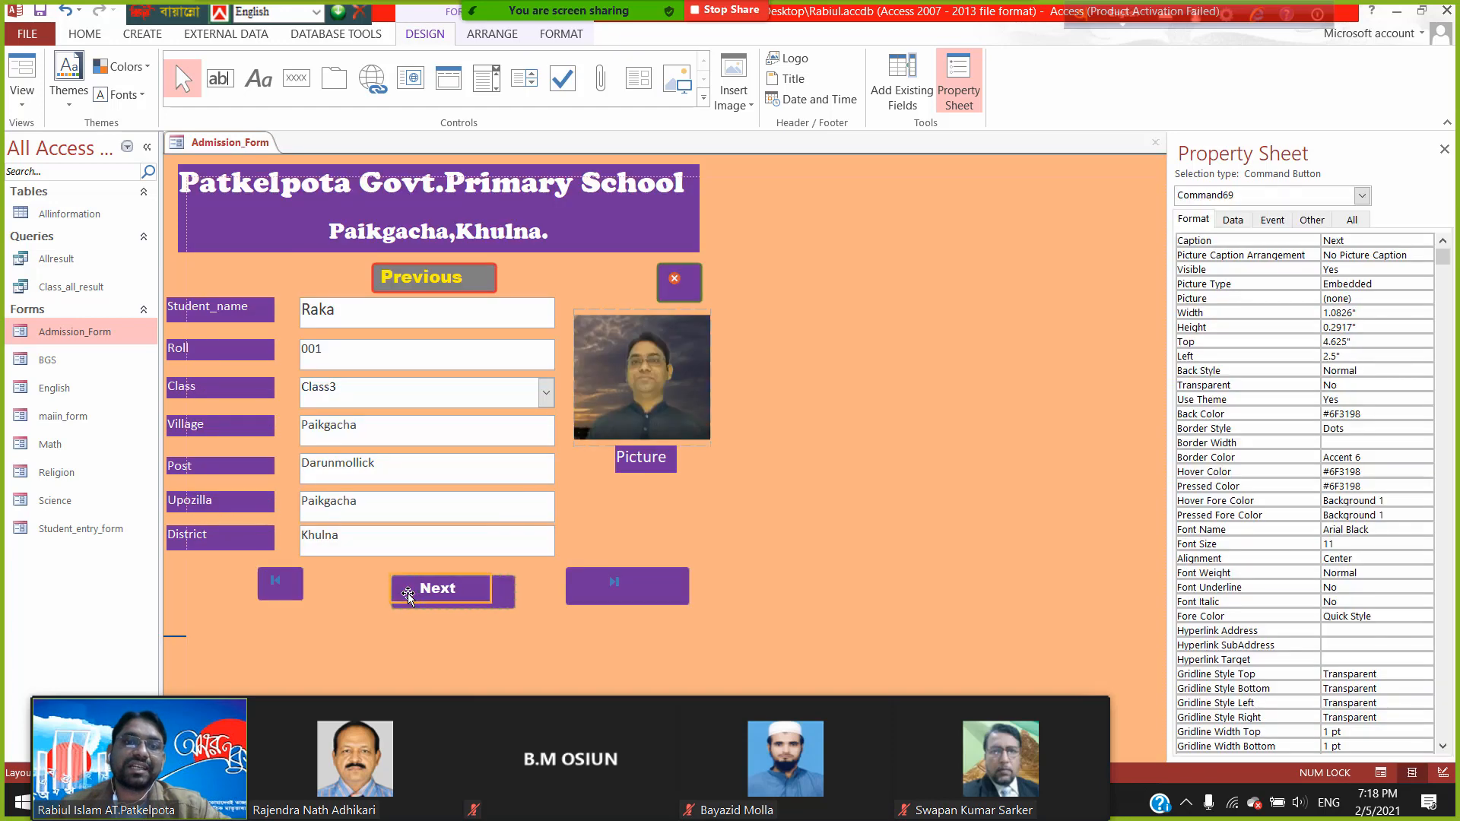
key(Right)
key(Right)
key(Right)
key(Right)
key(Right)
key(Right)
key(Up)
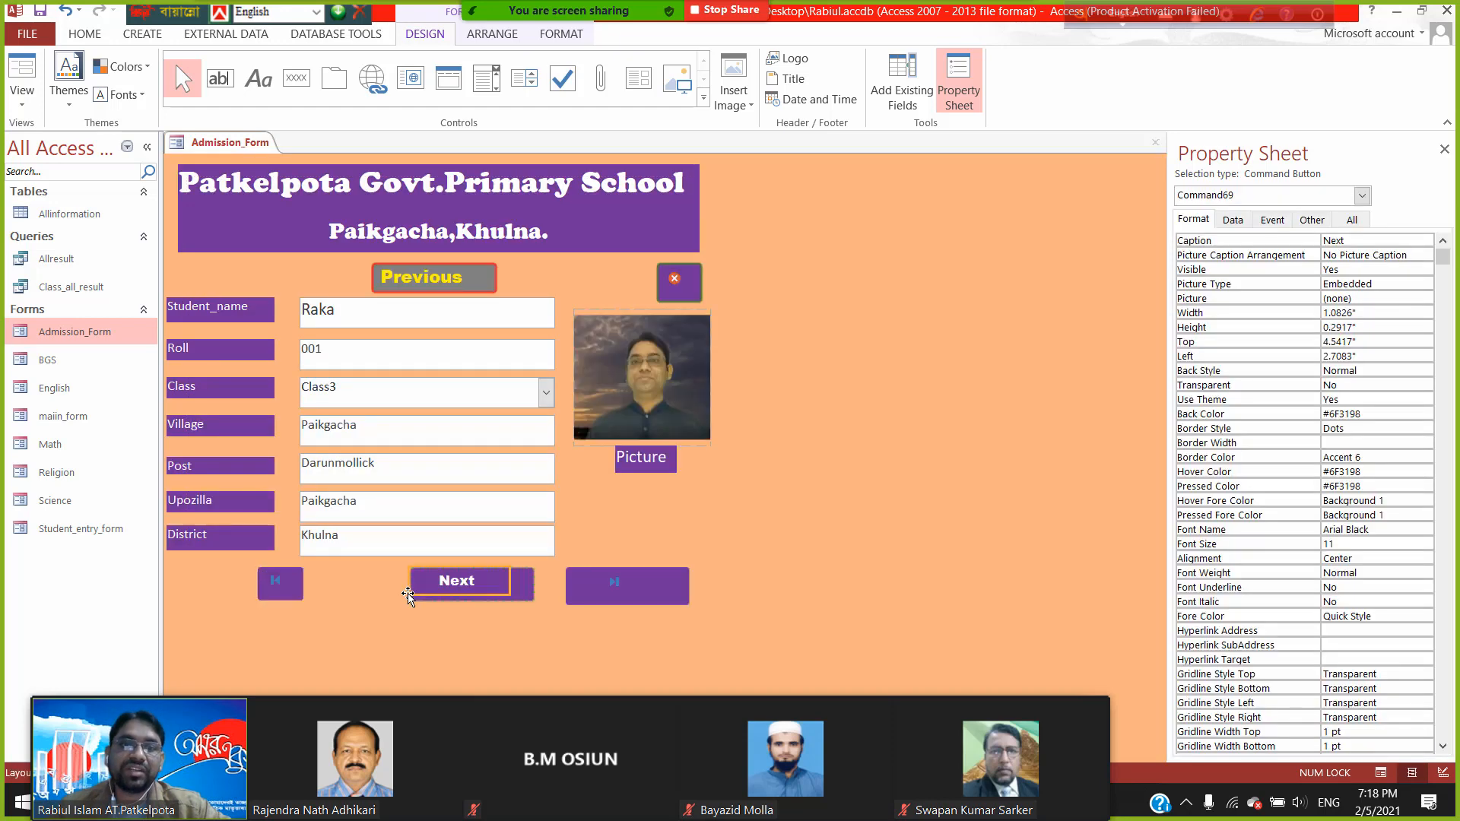
key(Right)
key(Right)
key(Right)
key(Right)
key(Right)
key(Right)
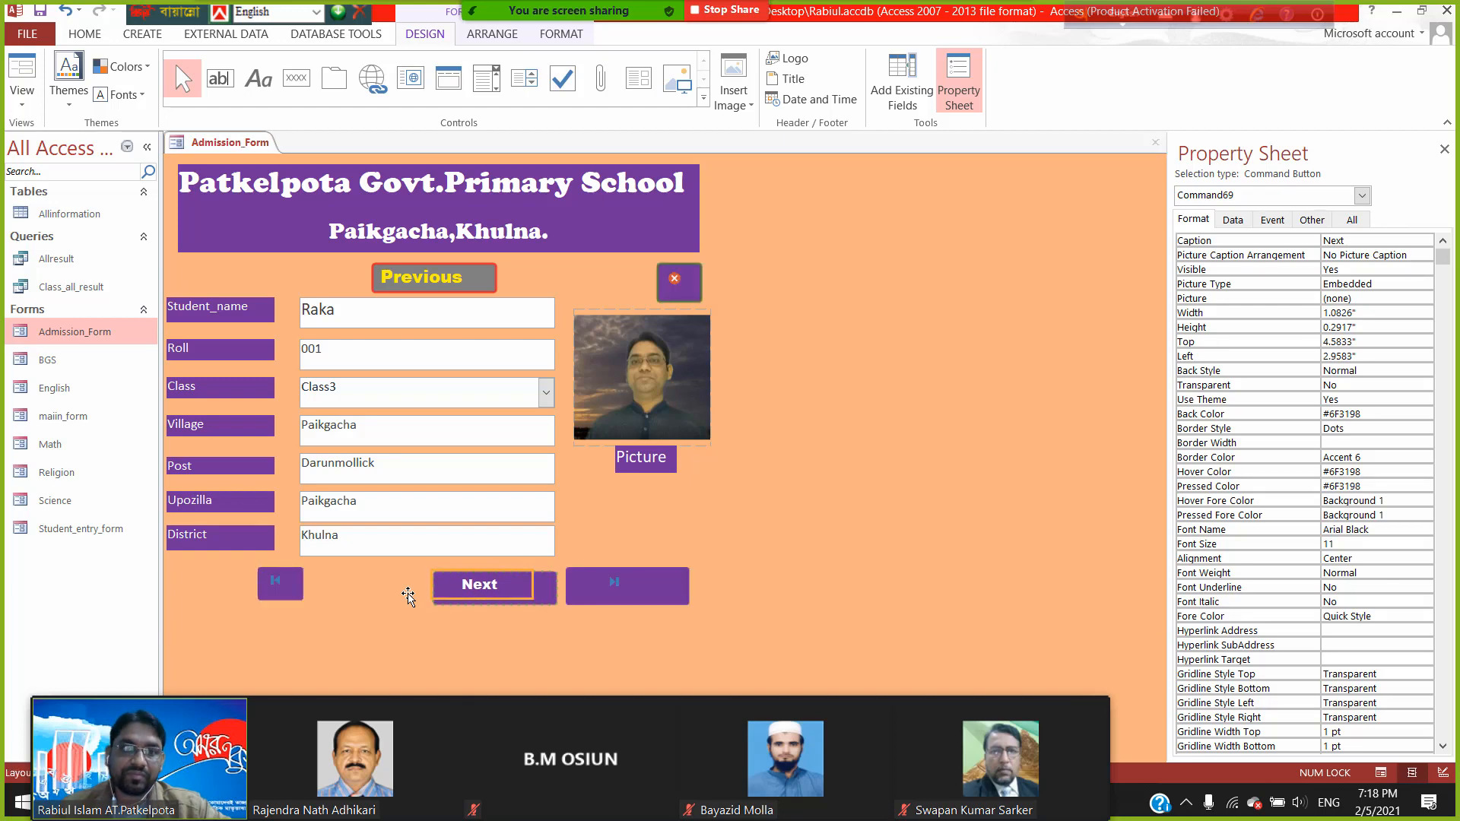
key(Right)
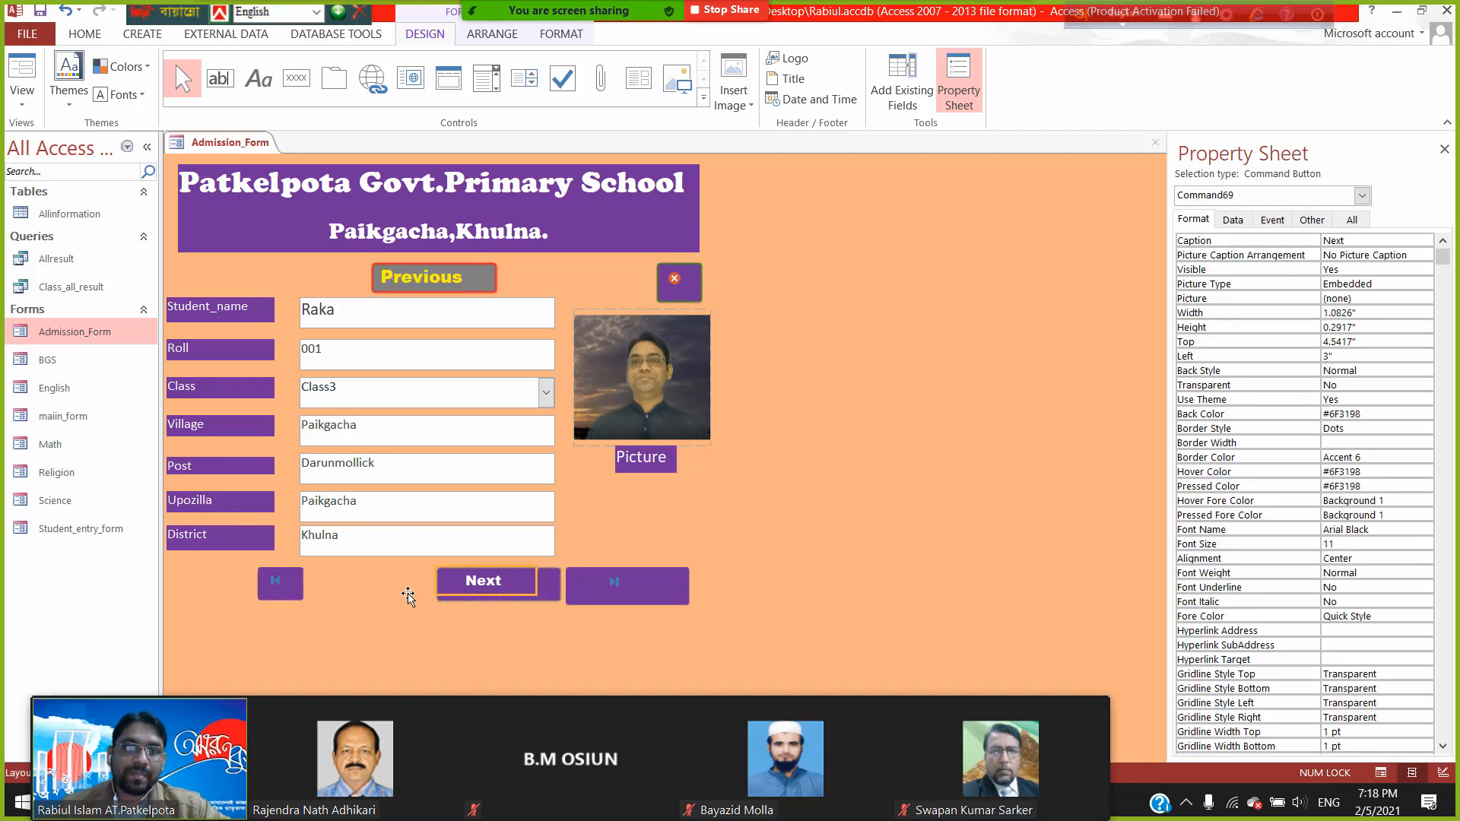
click(474, 277)
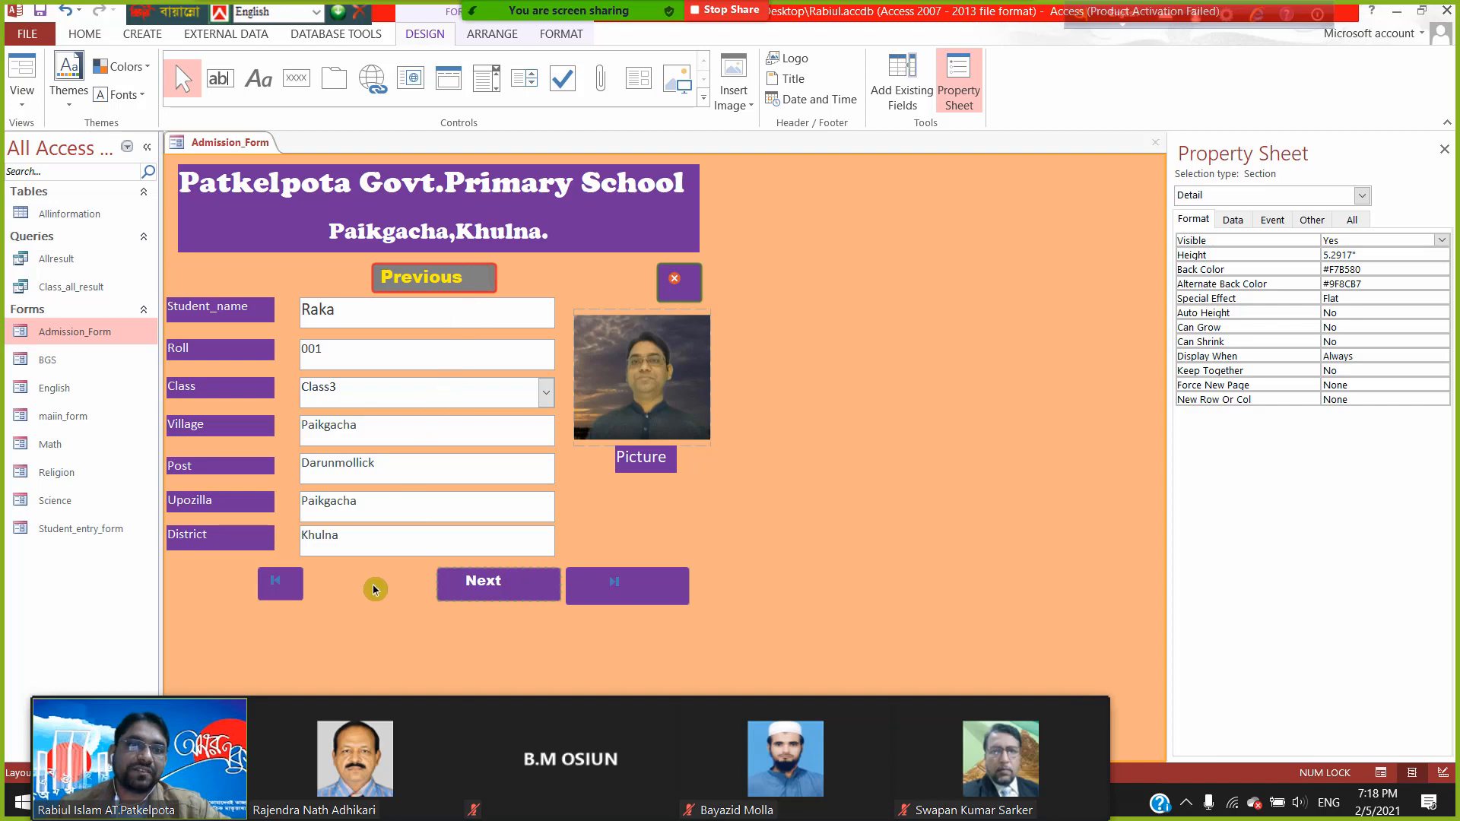
- Bring Previous back down into the bottom row, just right of the first-record button
click(470, 269)
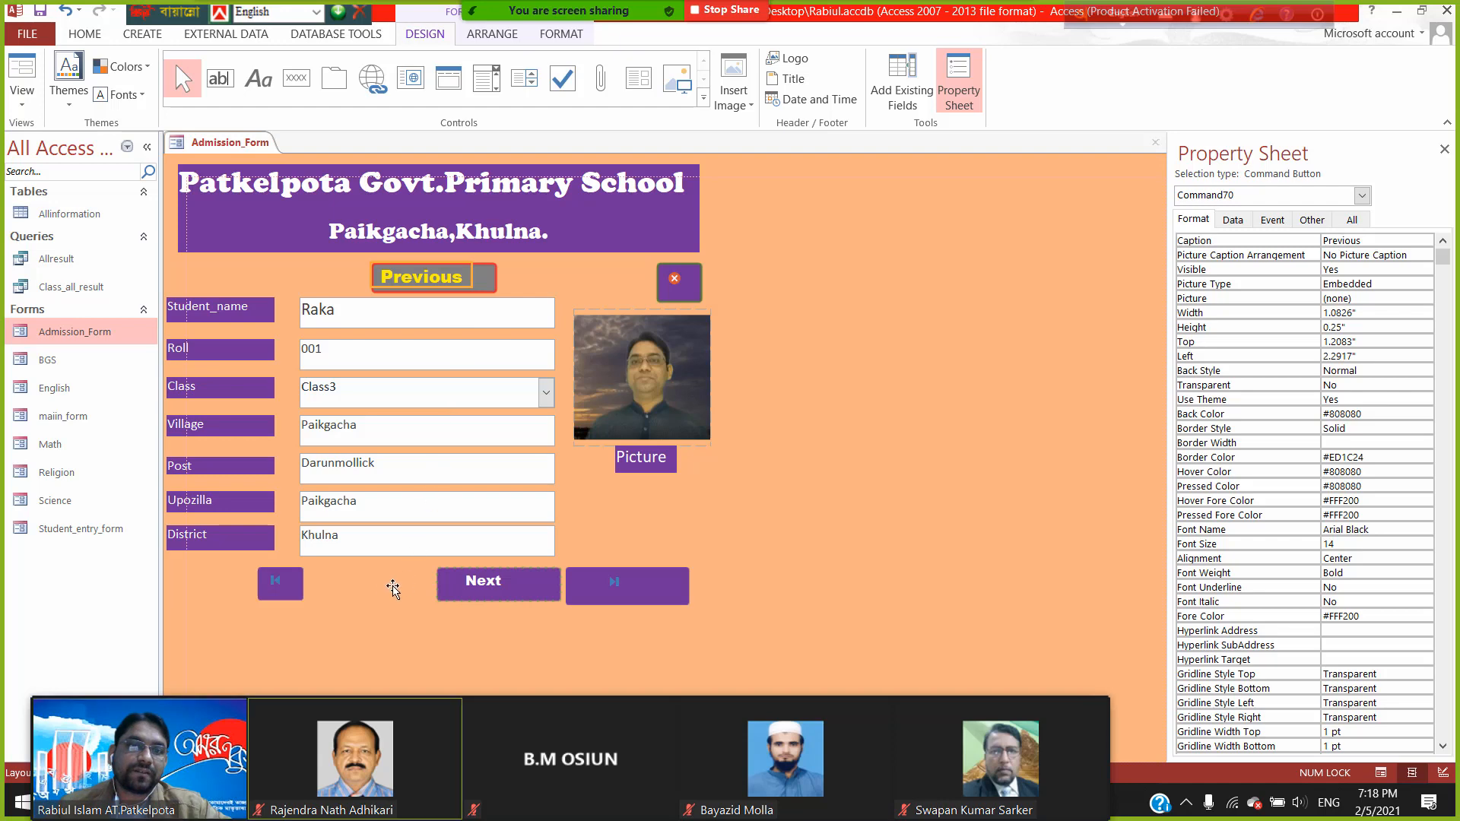
drag(471, 273, 375, 579)
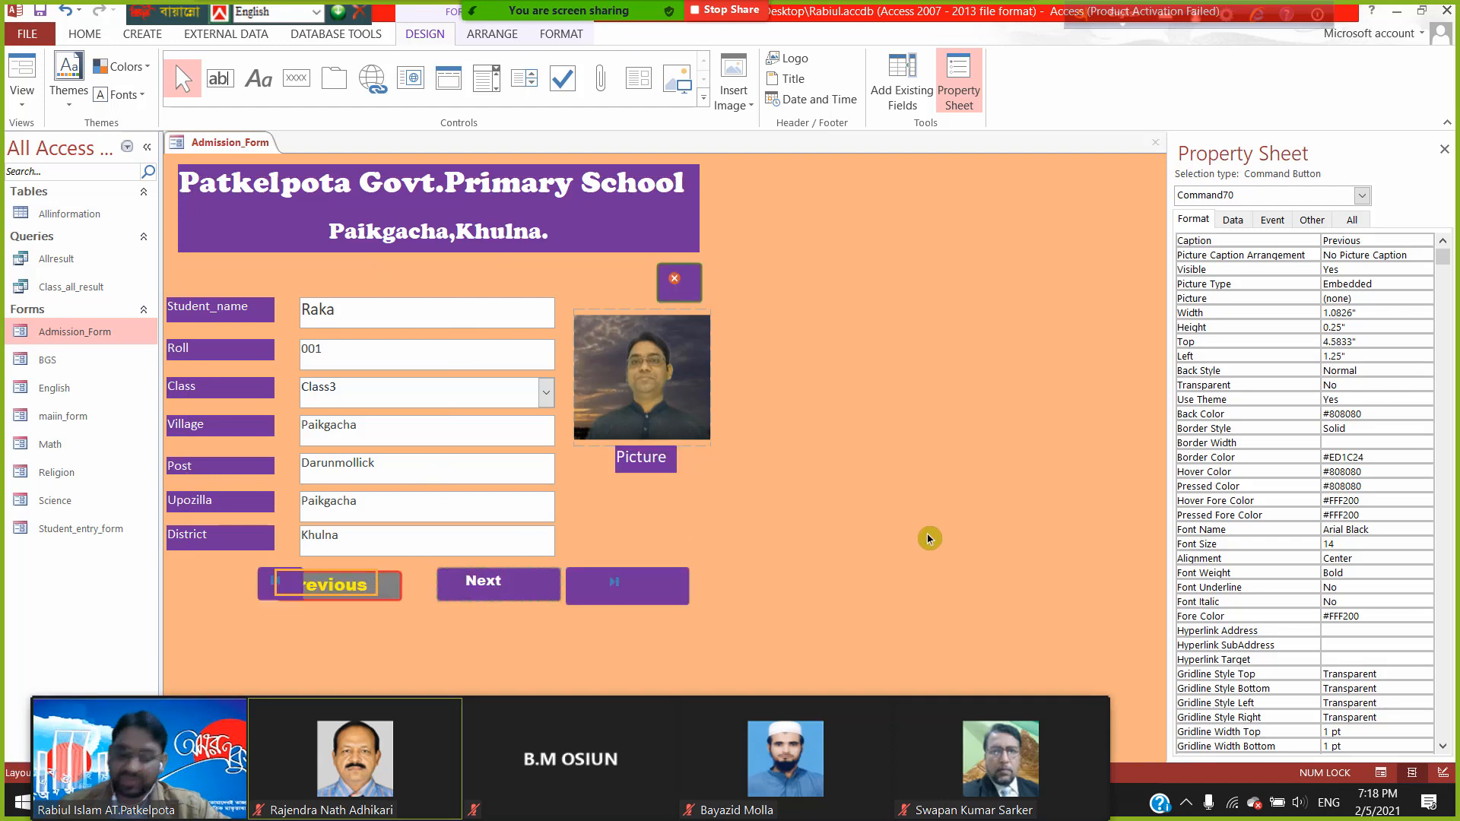
key(Right)
key(Right)
key(Right)
key(Right)
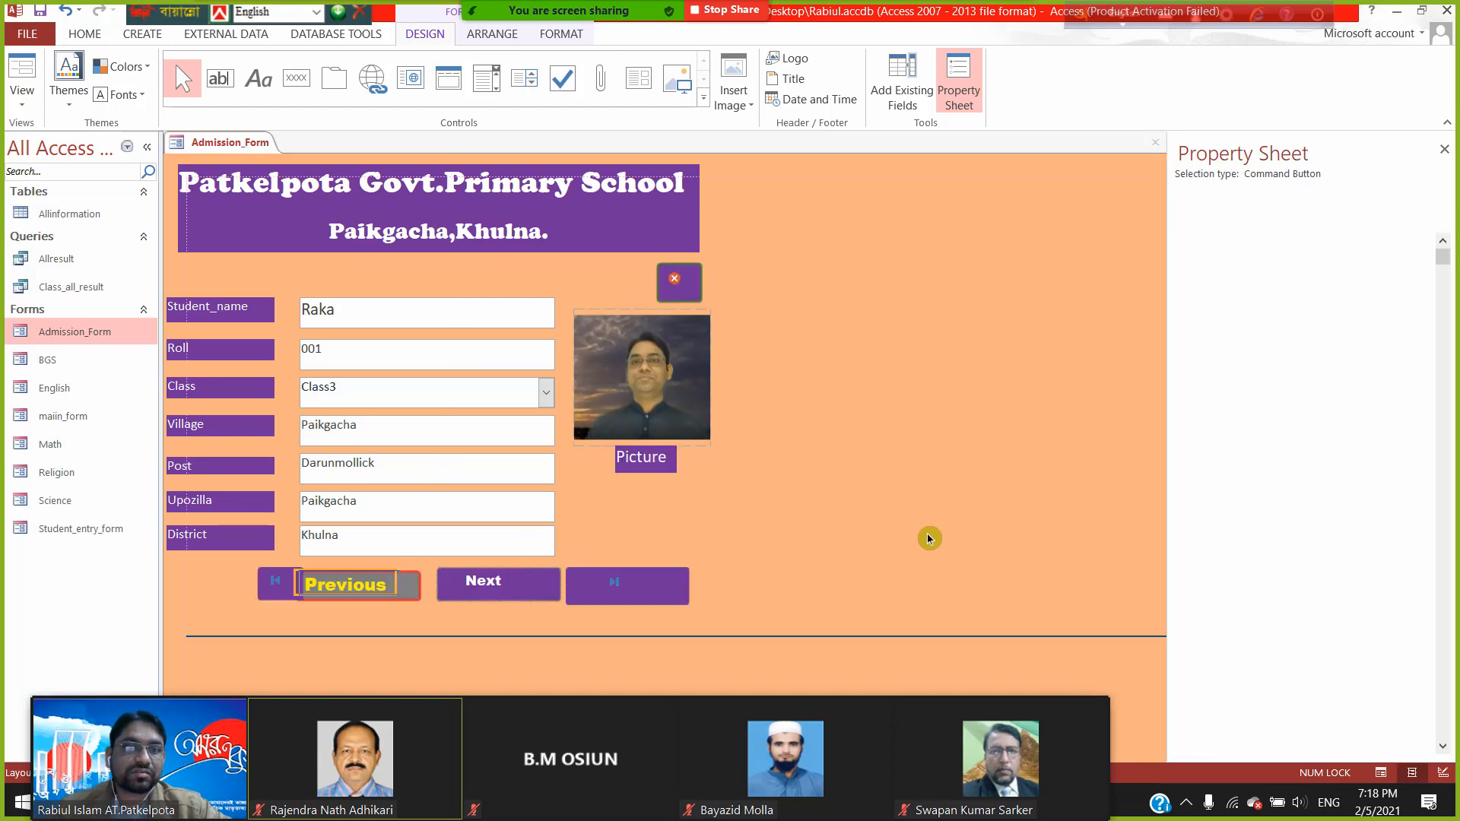
key(Right)
key(Right)
key(Right)
key(Right)
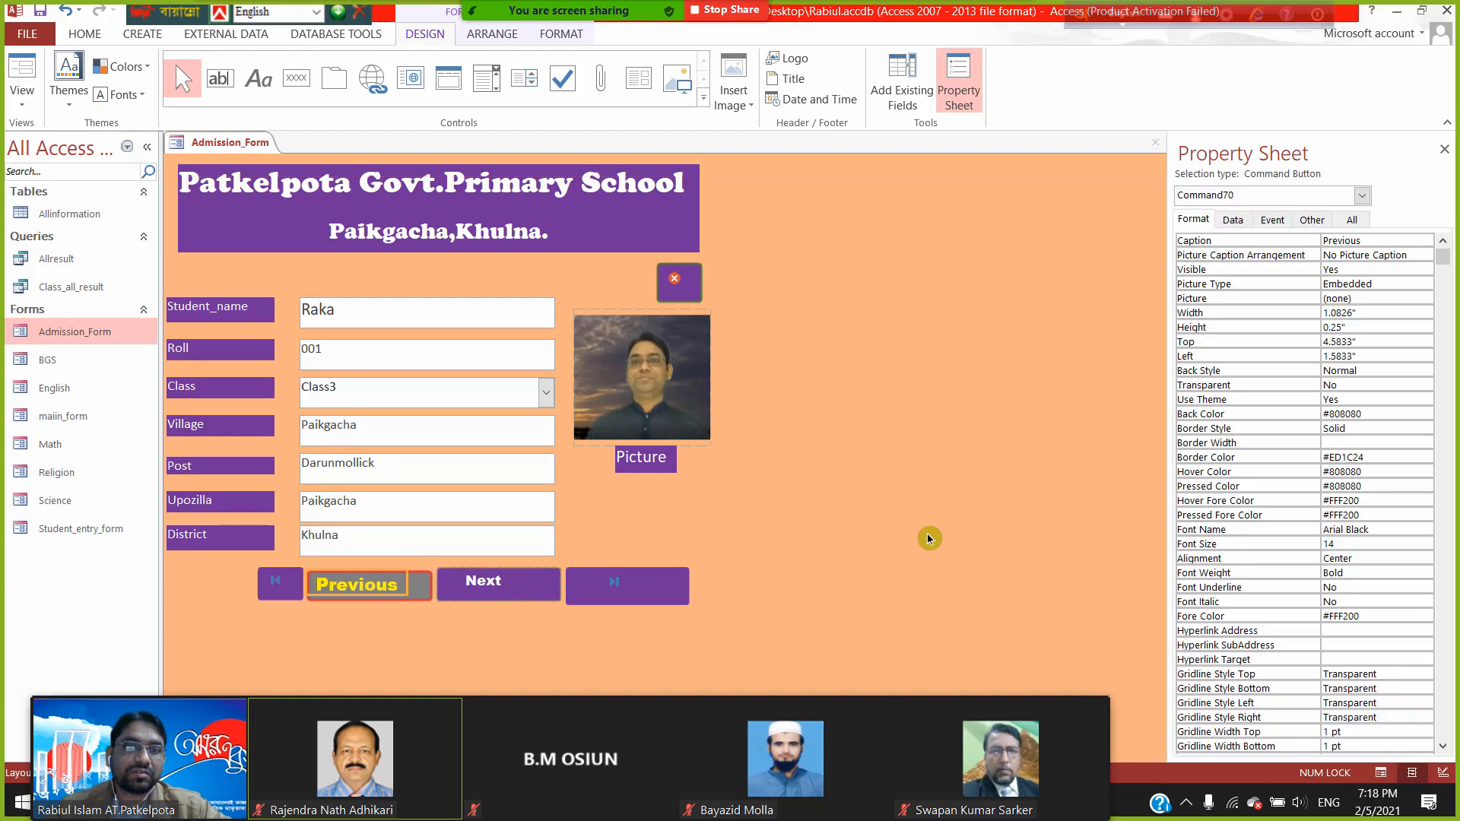
- Show Admission_Form in Form View with all four buttons in one row, then open its view menu
click(21, 70)
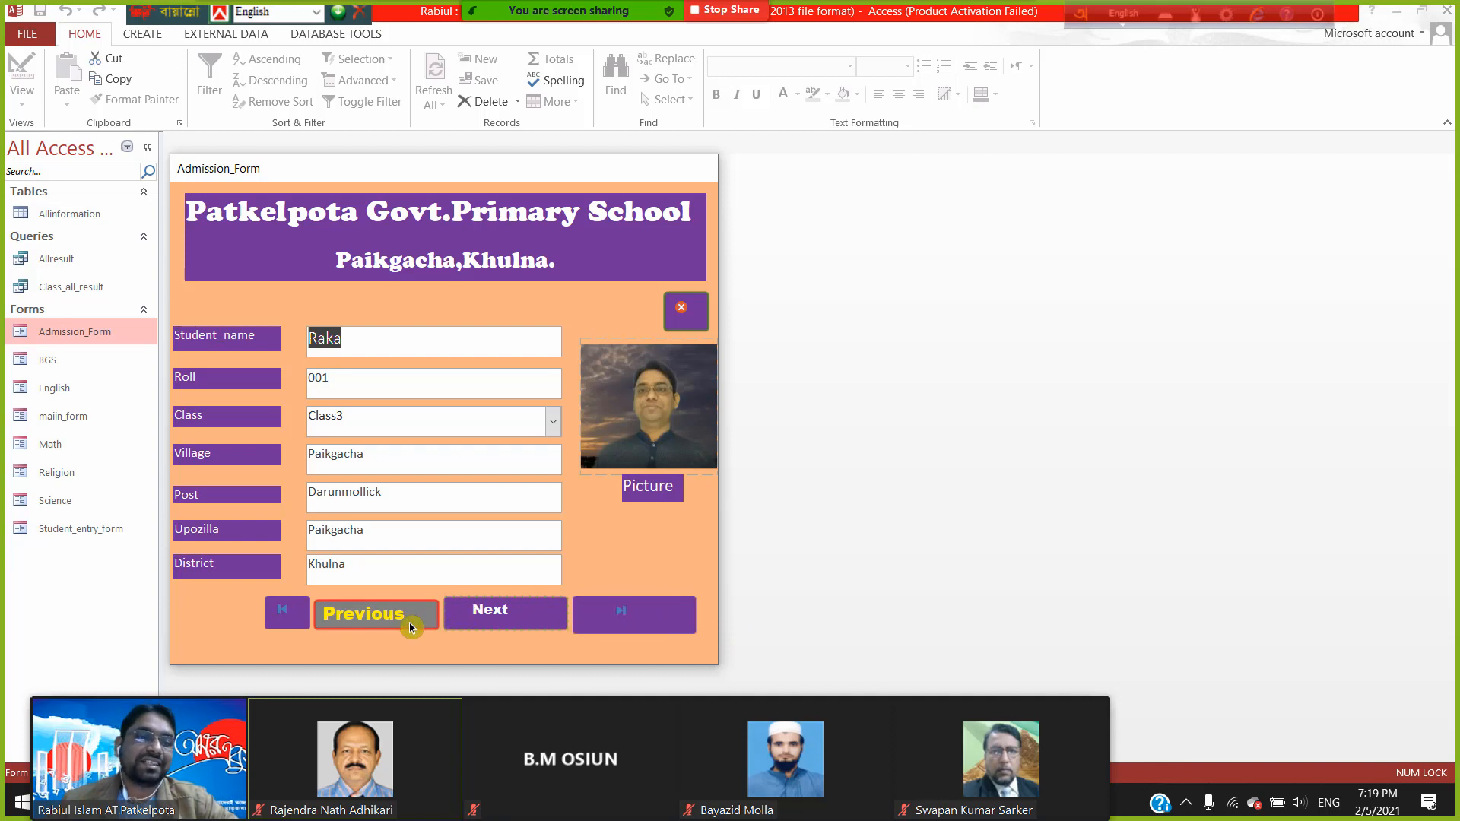
right_click(602, 178)
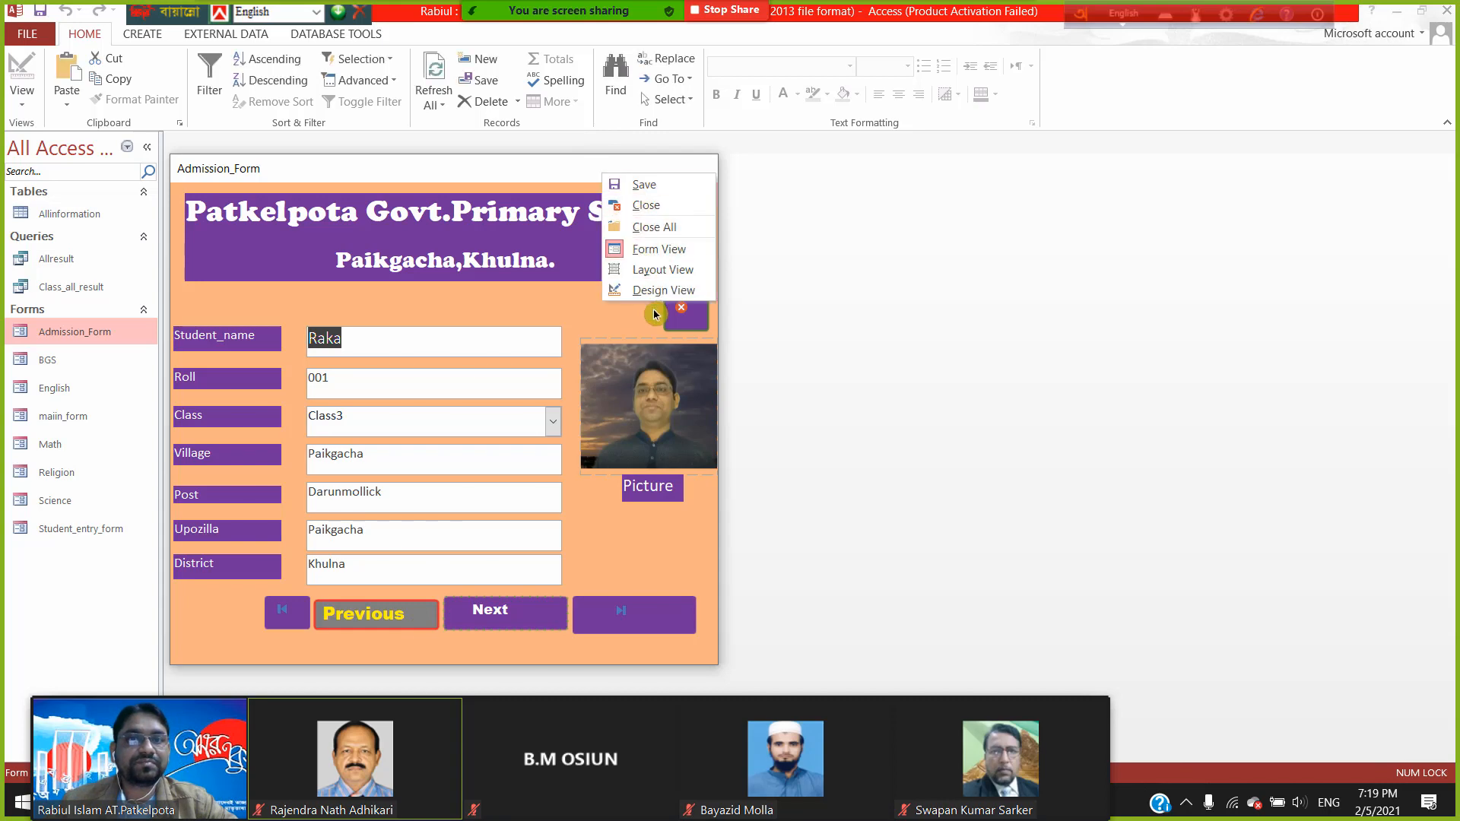
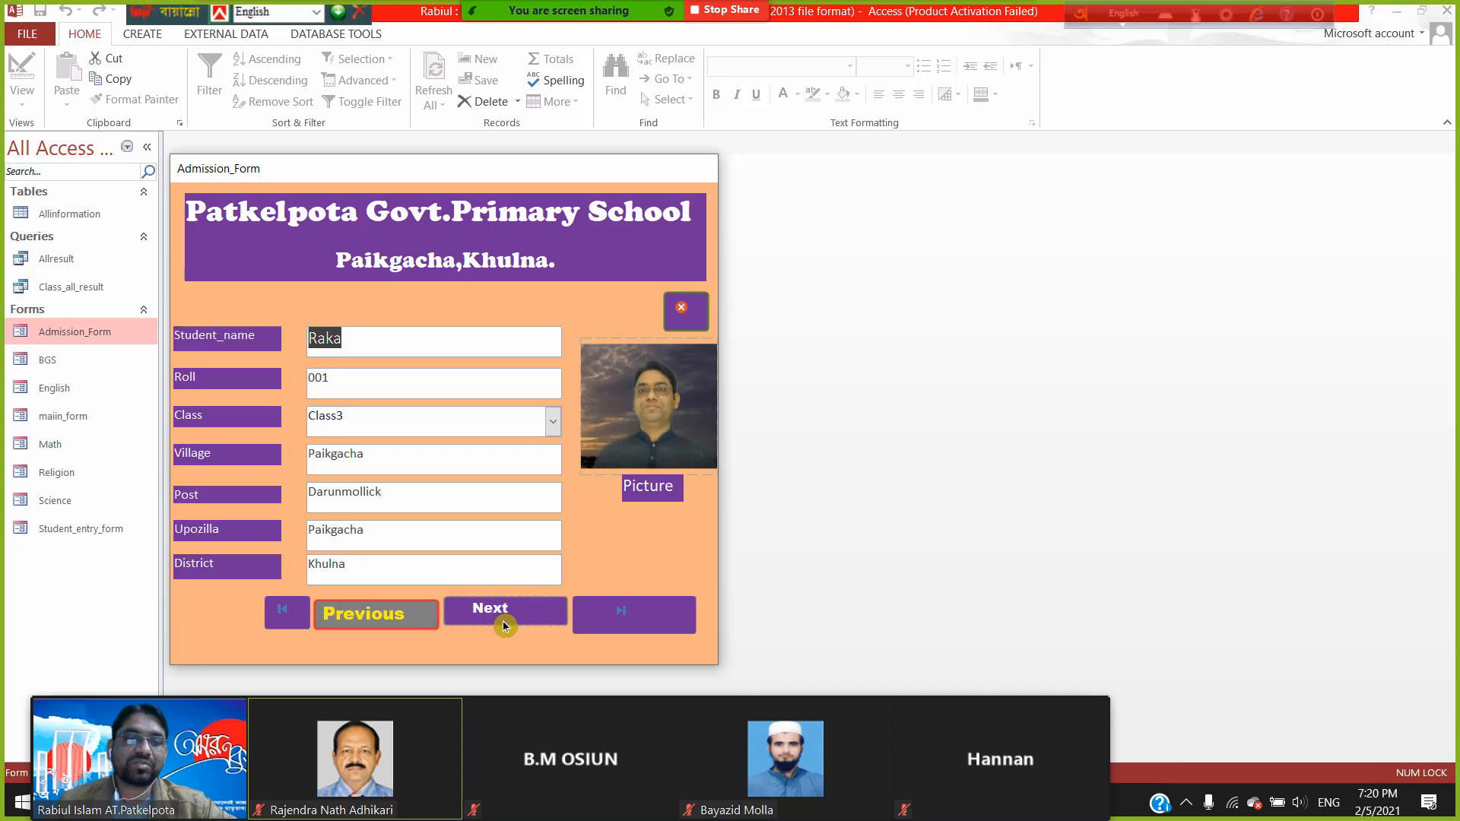
- In Layout View, nudge the Next button into line with the other buttons, then switch to Design View
right_click(596, 176)
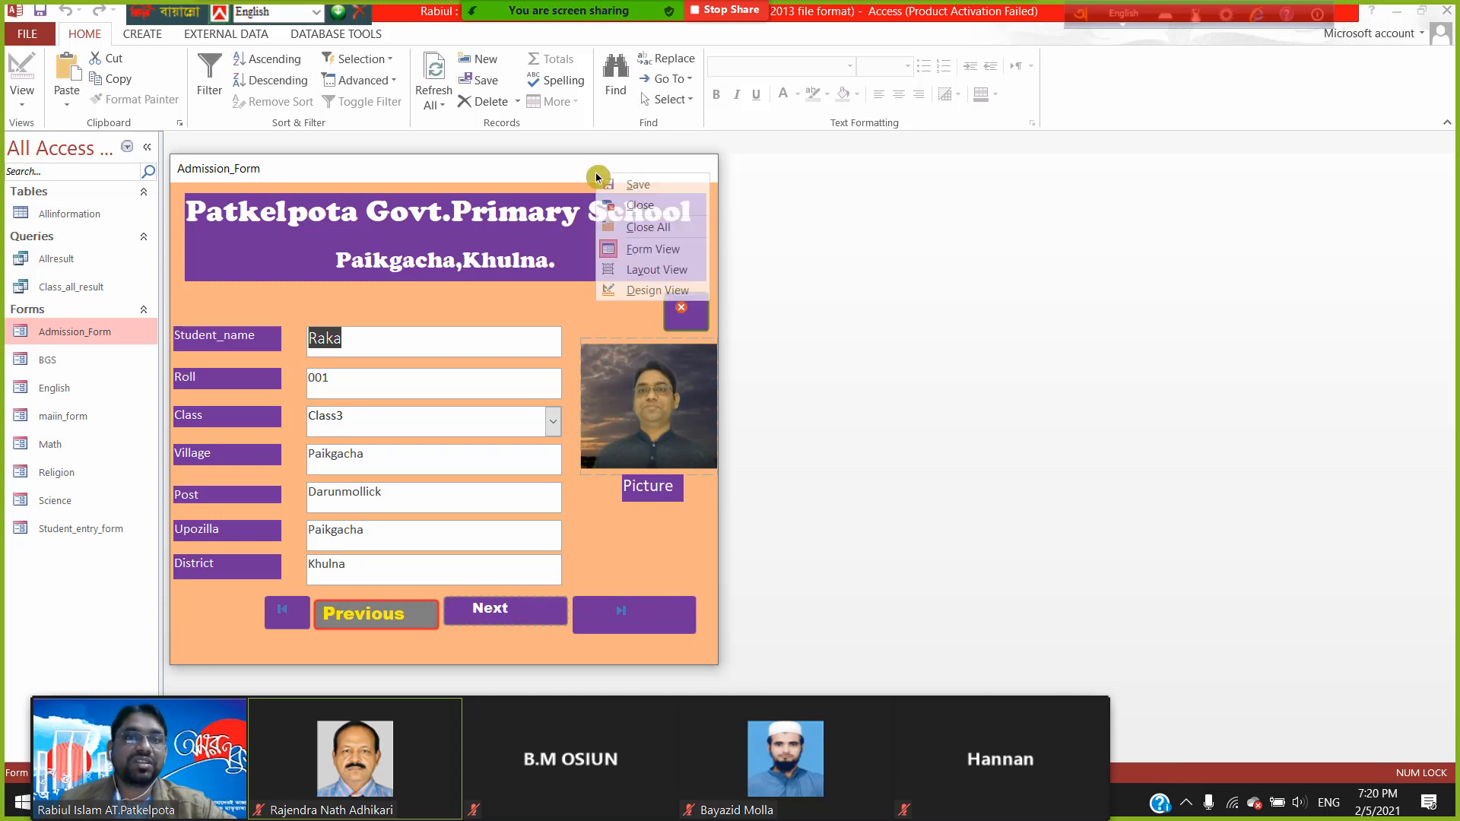
click(653, 271)
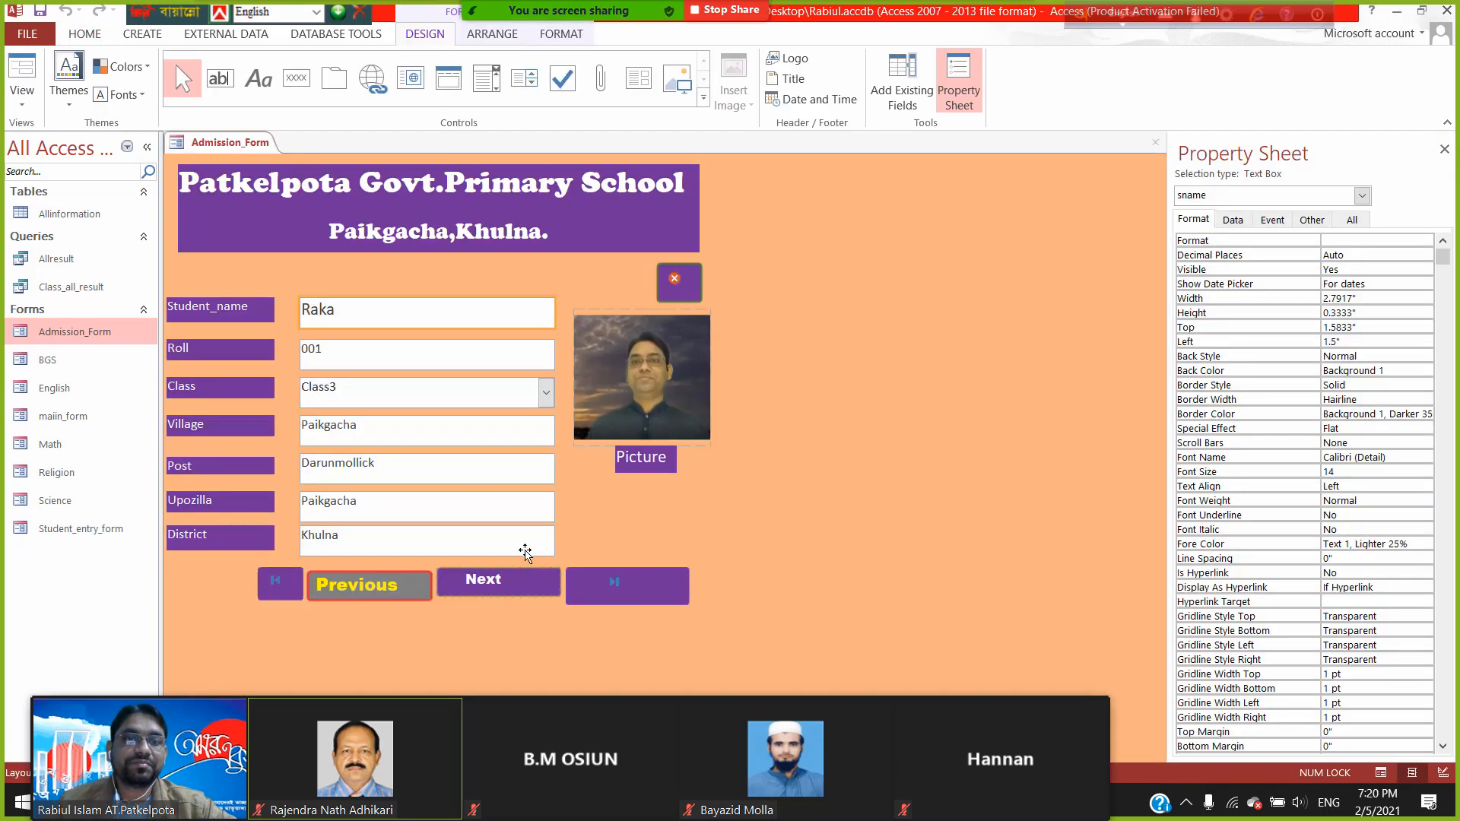
click(534, 582)
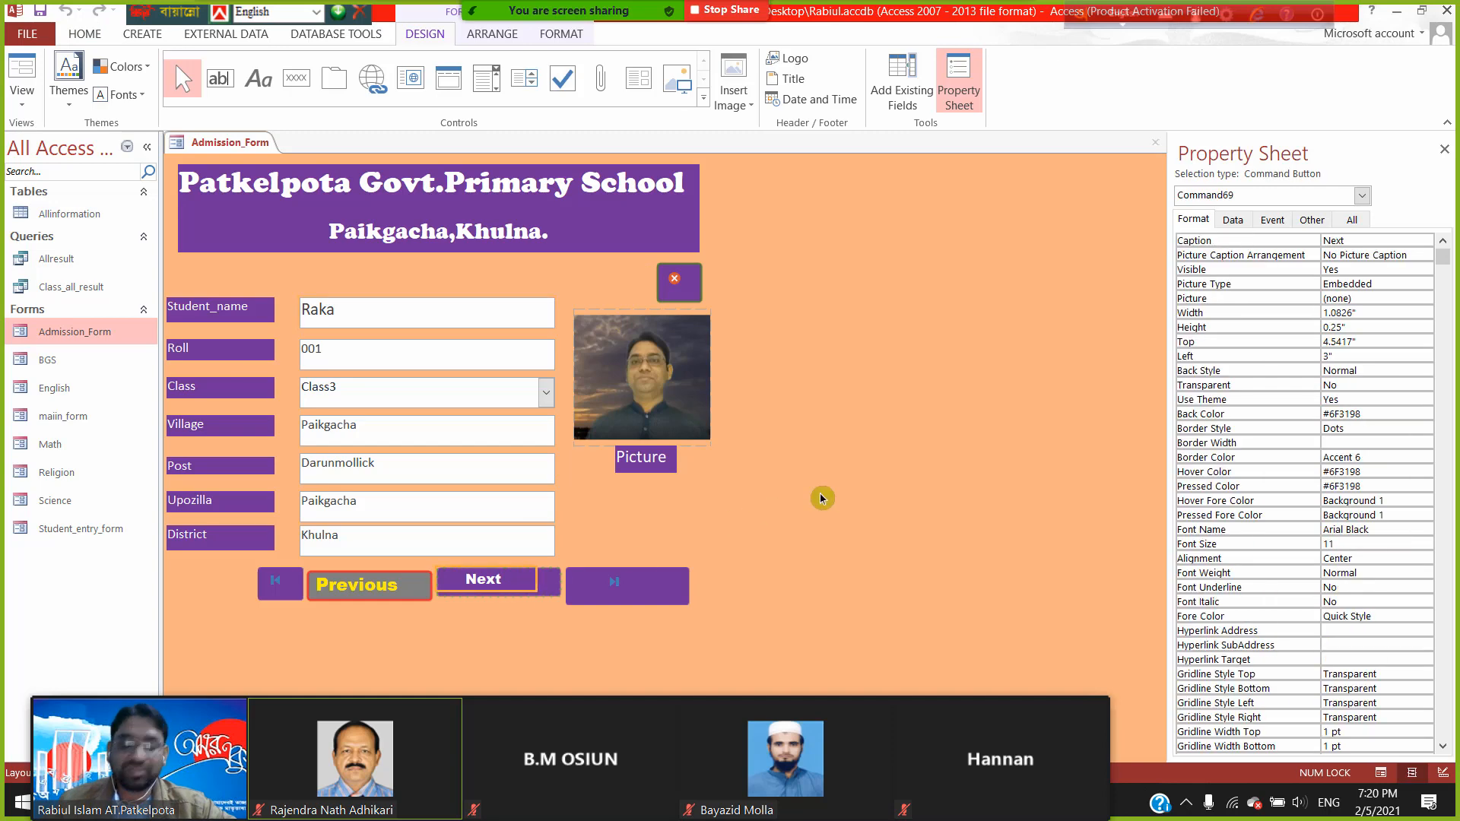
key(Down)
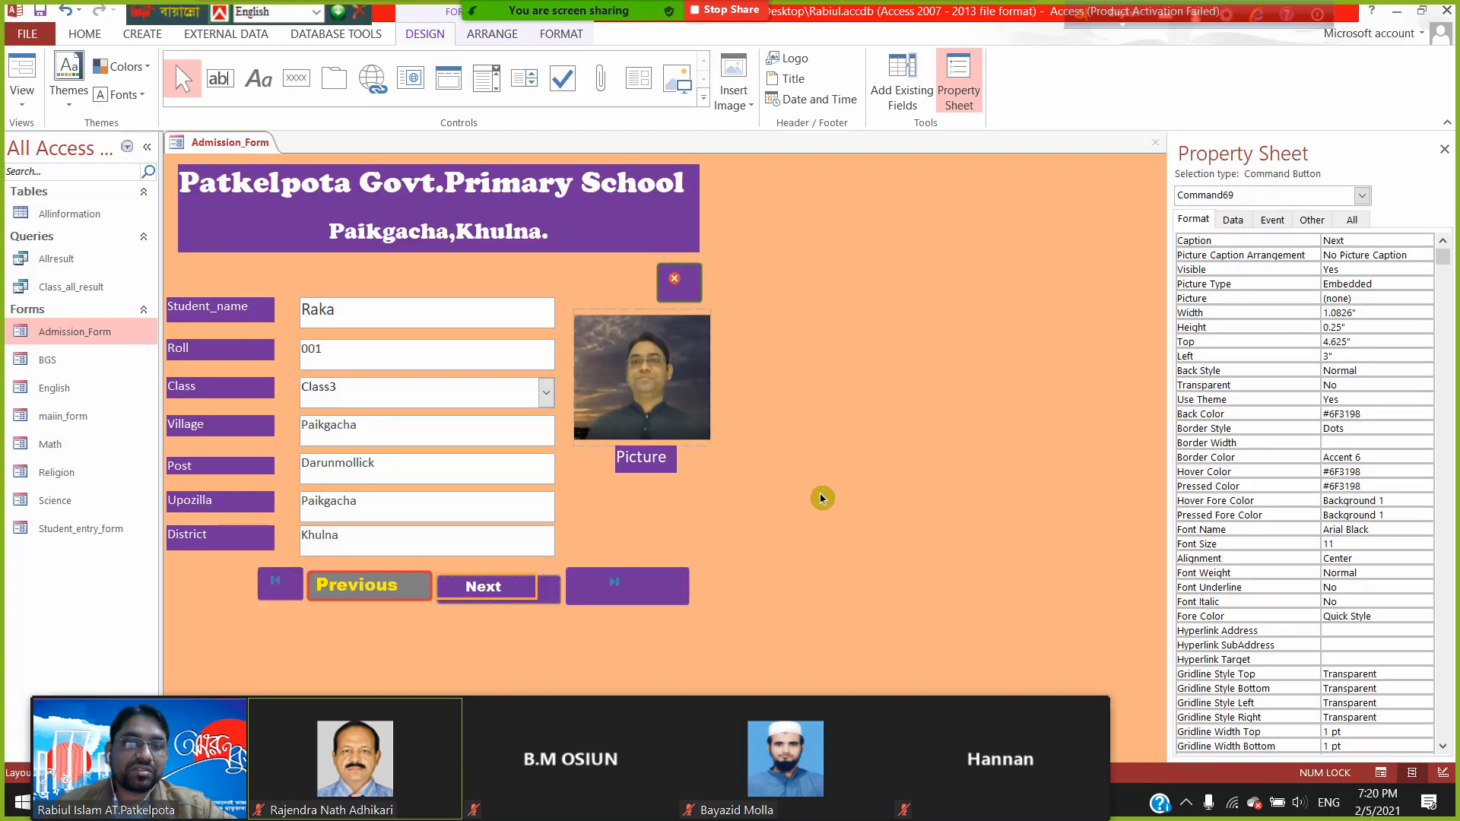
key(Up)
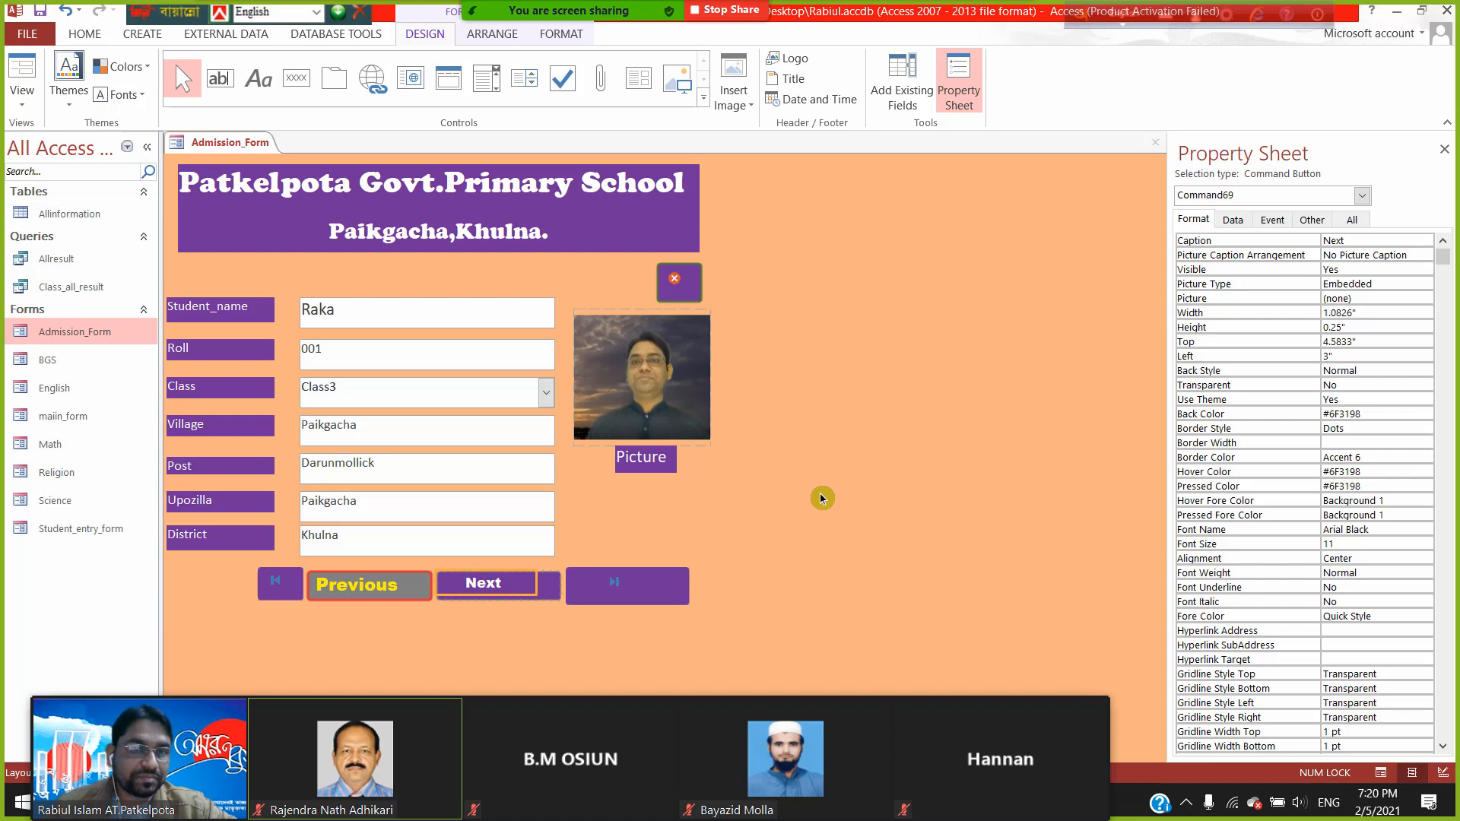
click(823, 443)
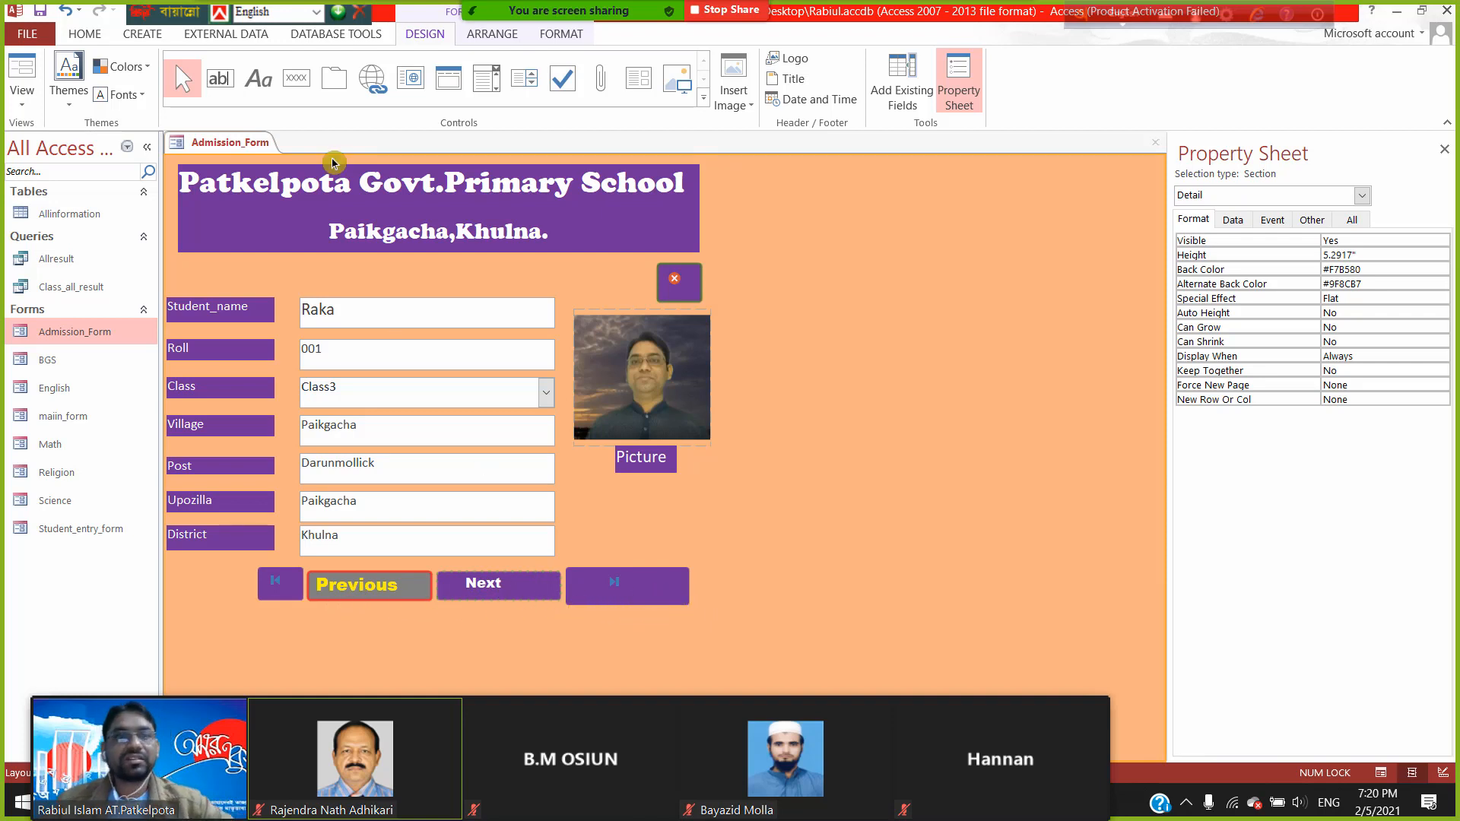
click(22, 97)
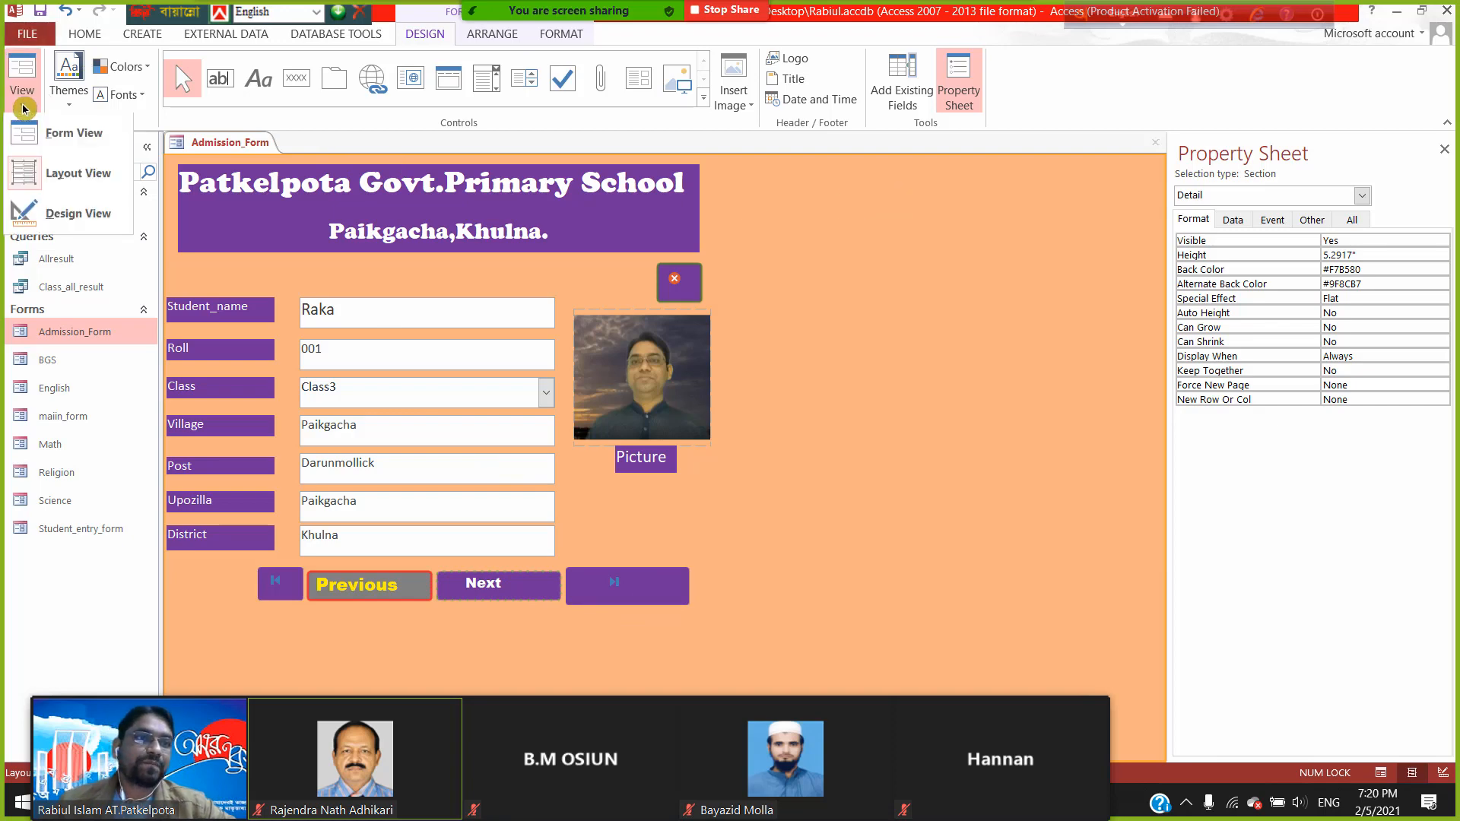
click(51, 220)
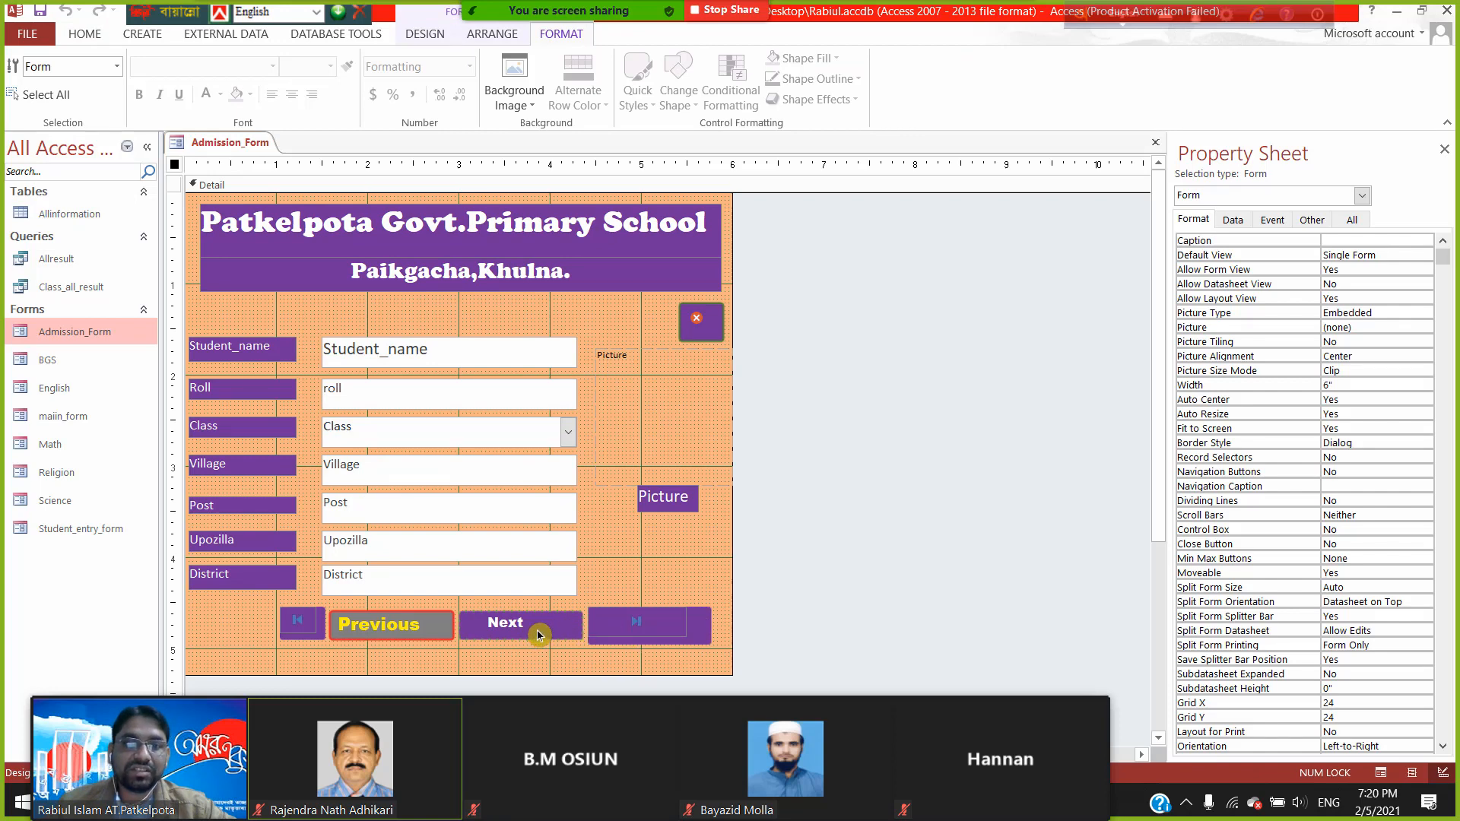
- Set the Last navigation button's height to 0.25"
click(646, 622)
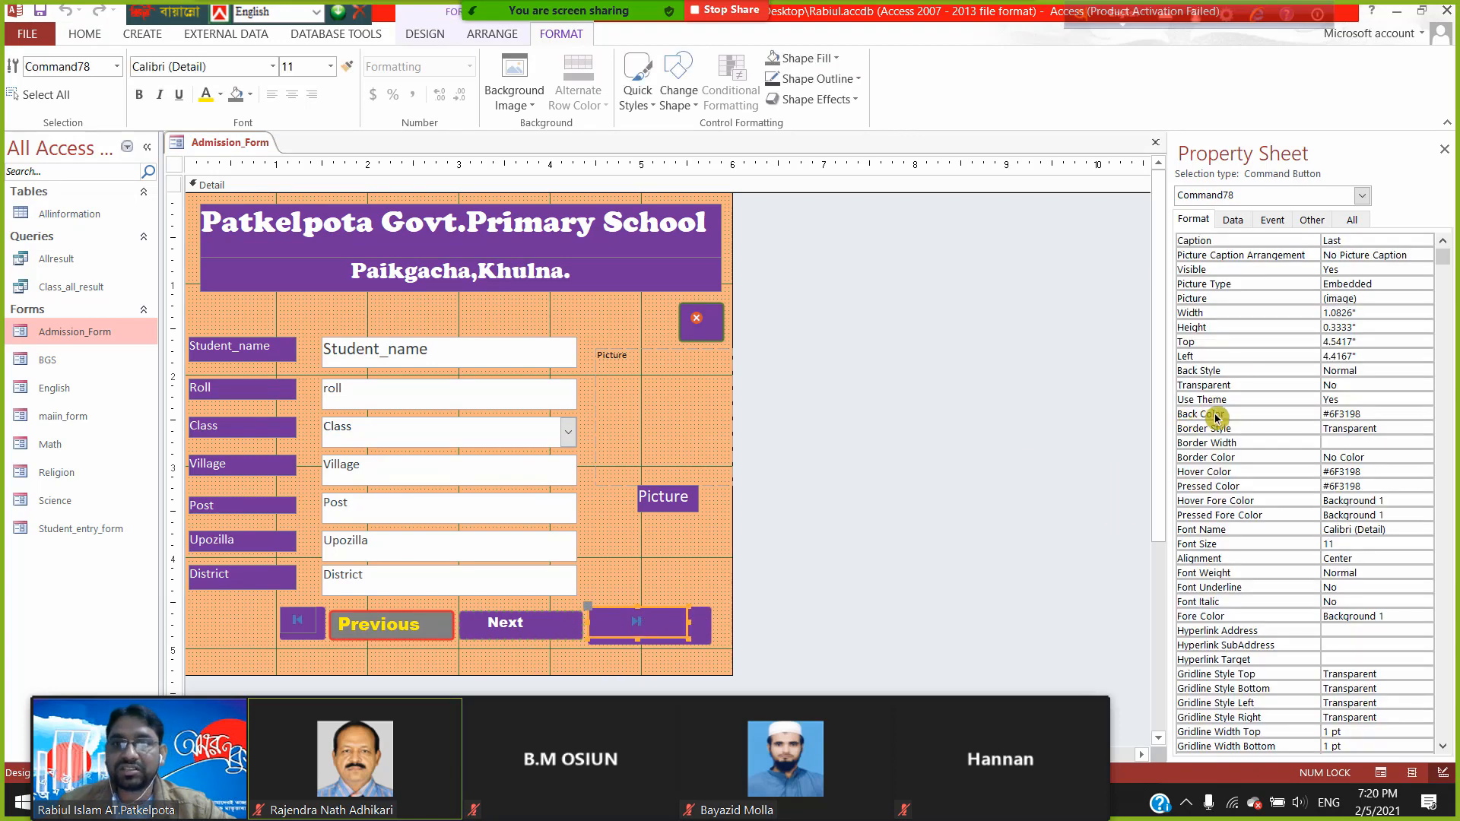
click(1367, 327)
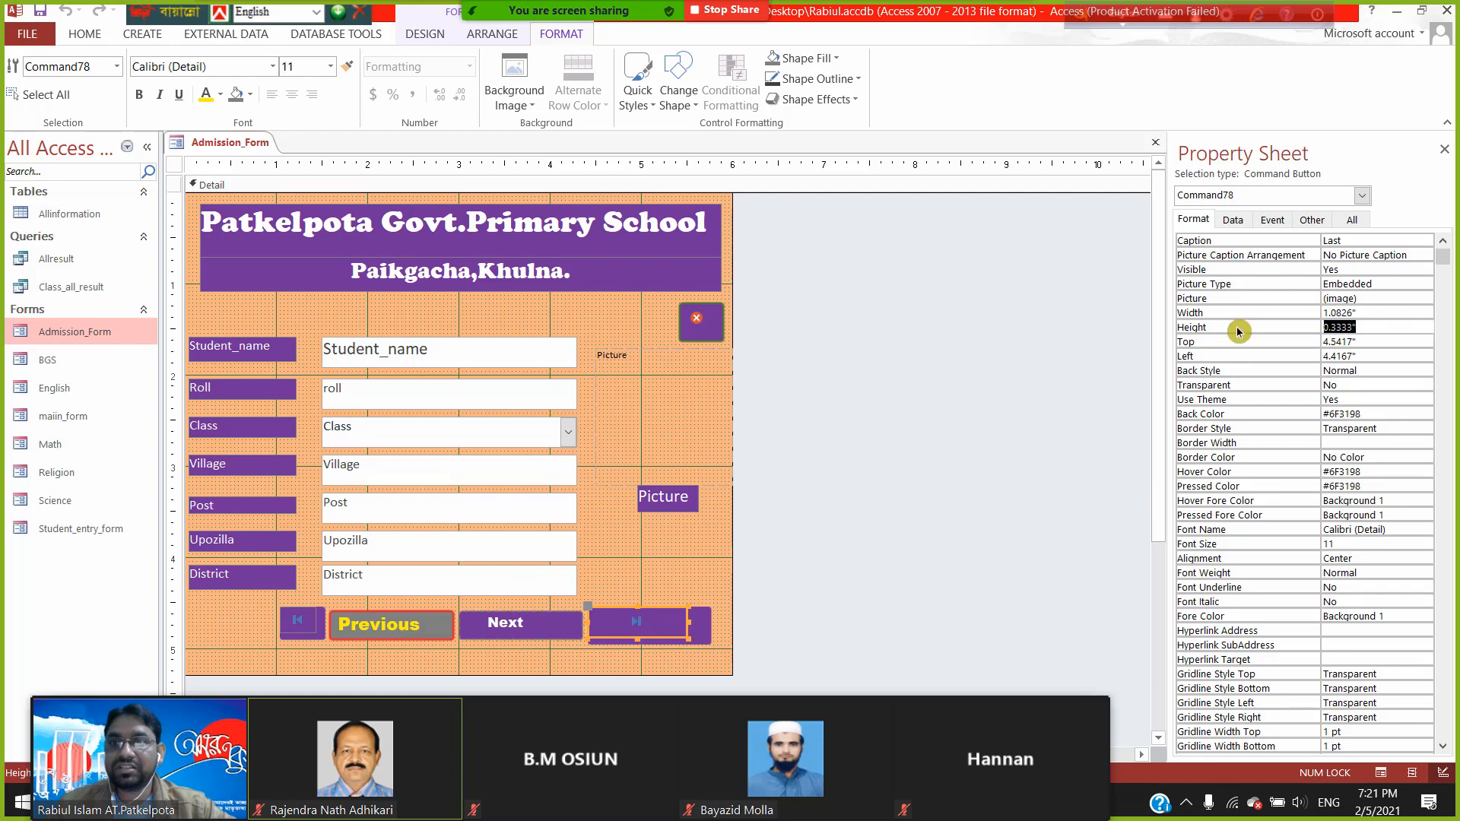
text(0.25")
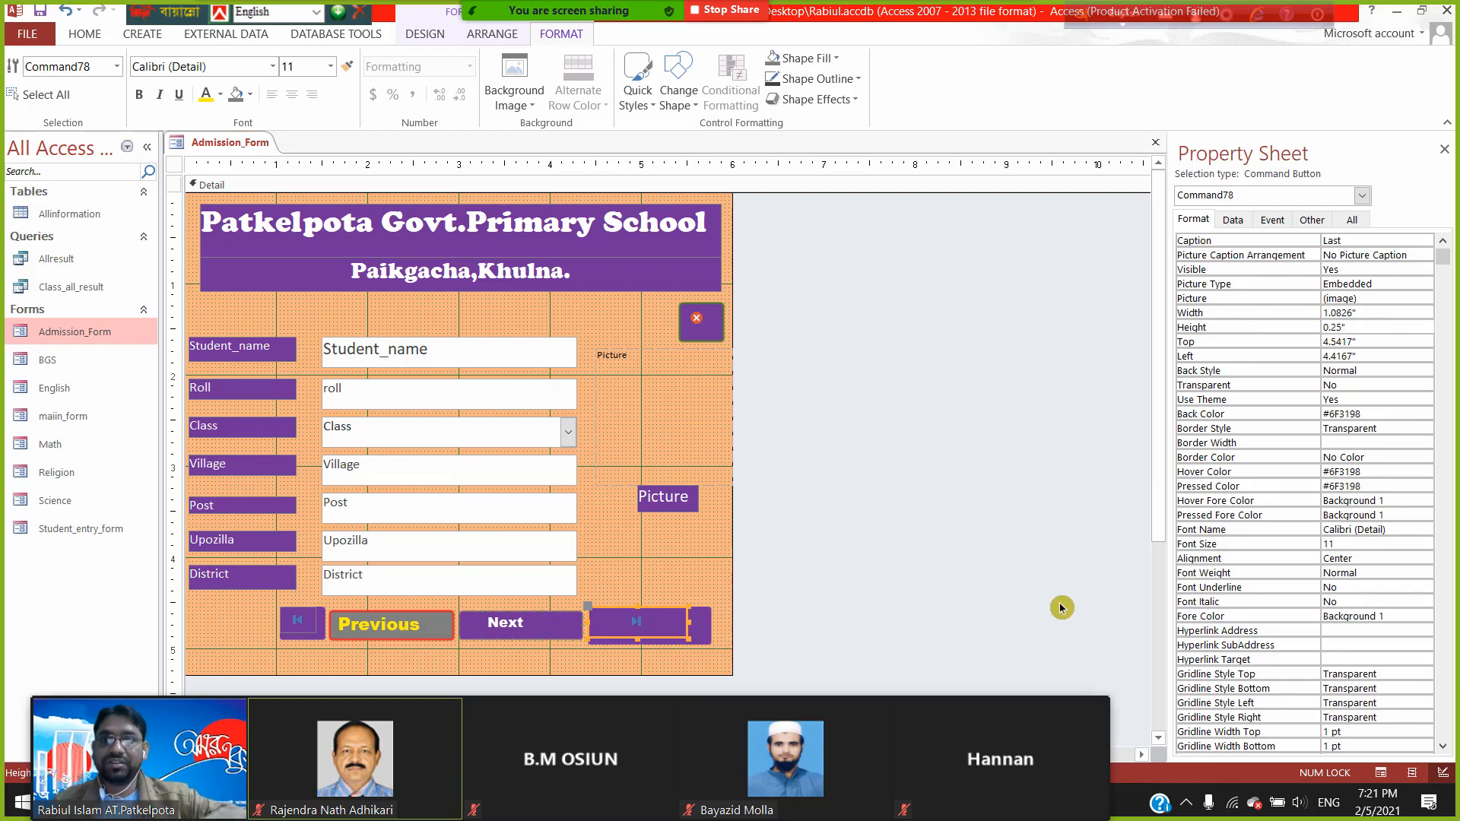
- Check the First button's 0.4" width and give the Last button the same 0.4" width
click(554, 622)
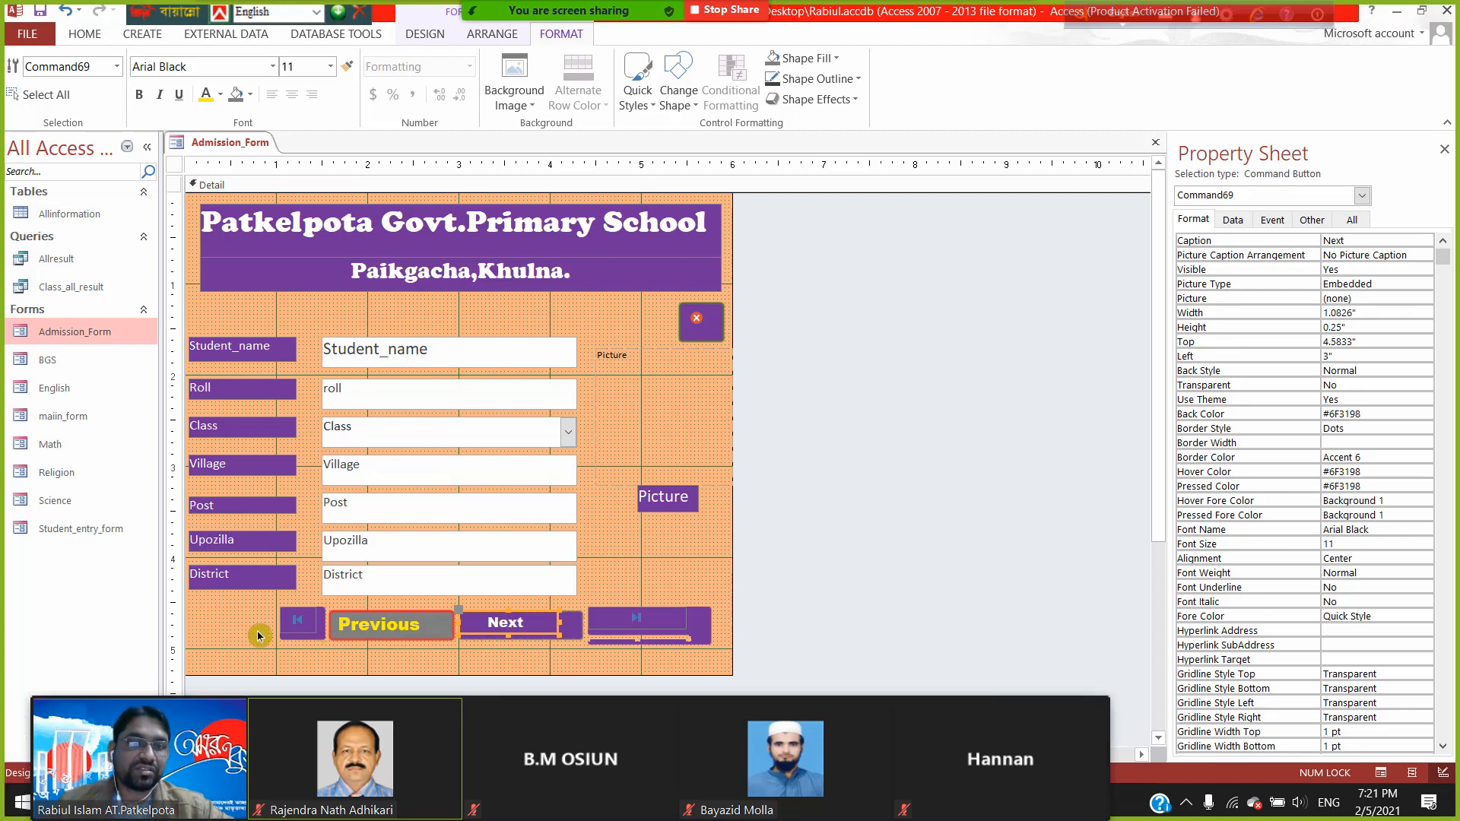
click(301, 625)
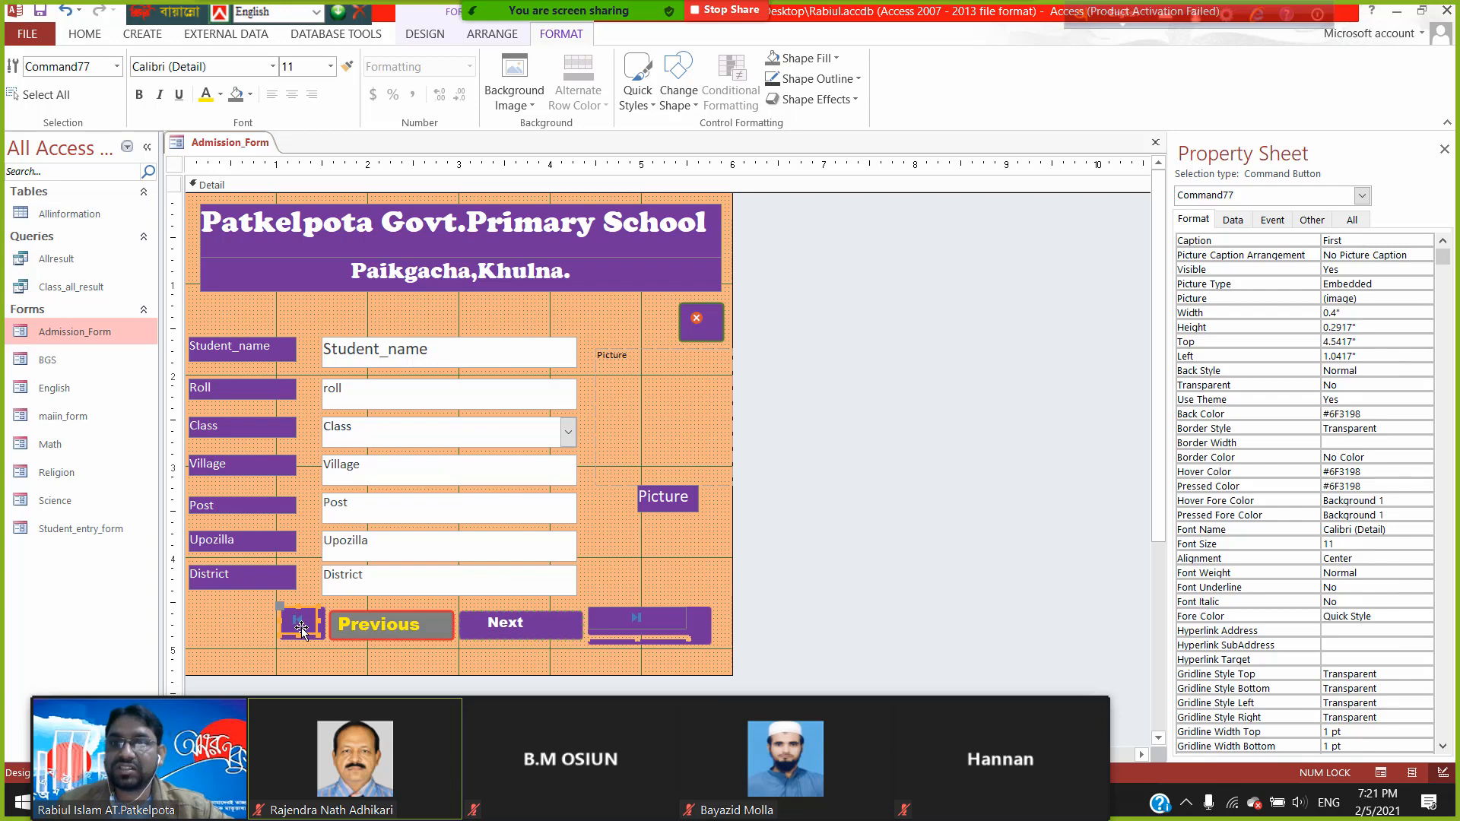
click(1377, 310)
key(ctrl+c)
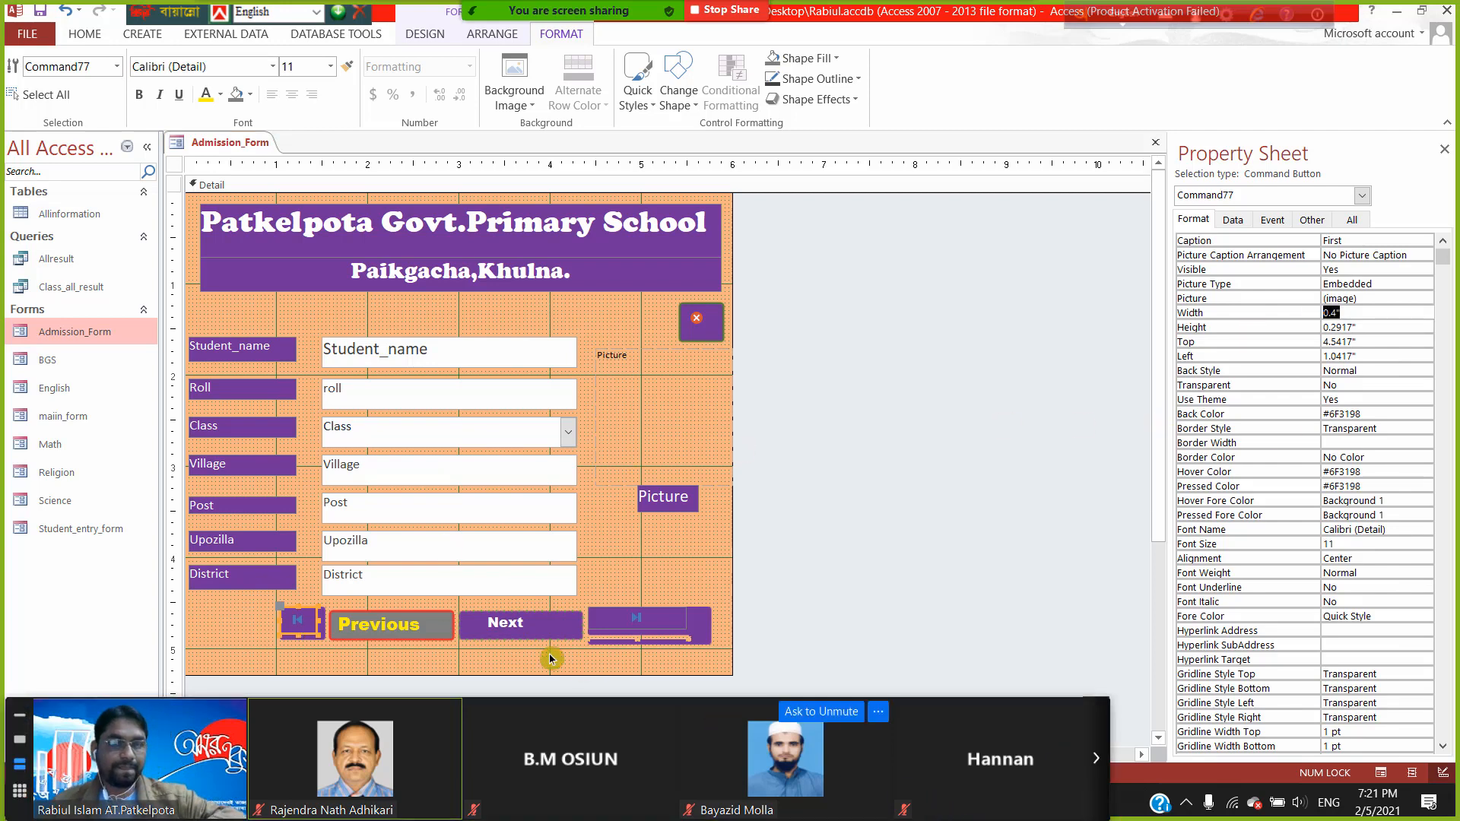
click(640, 622)
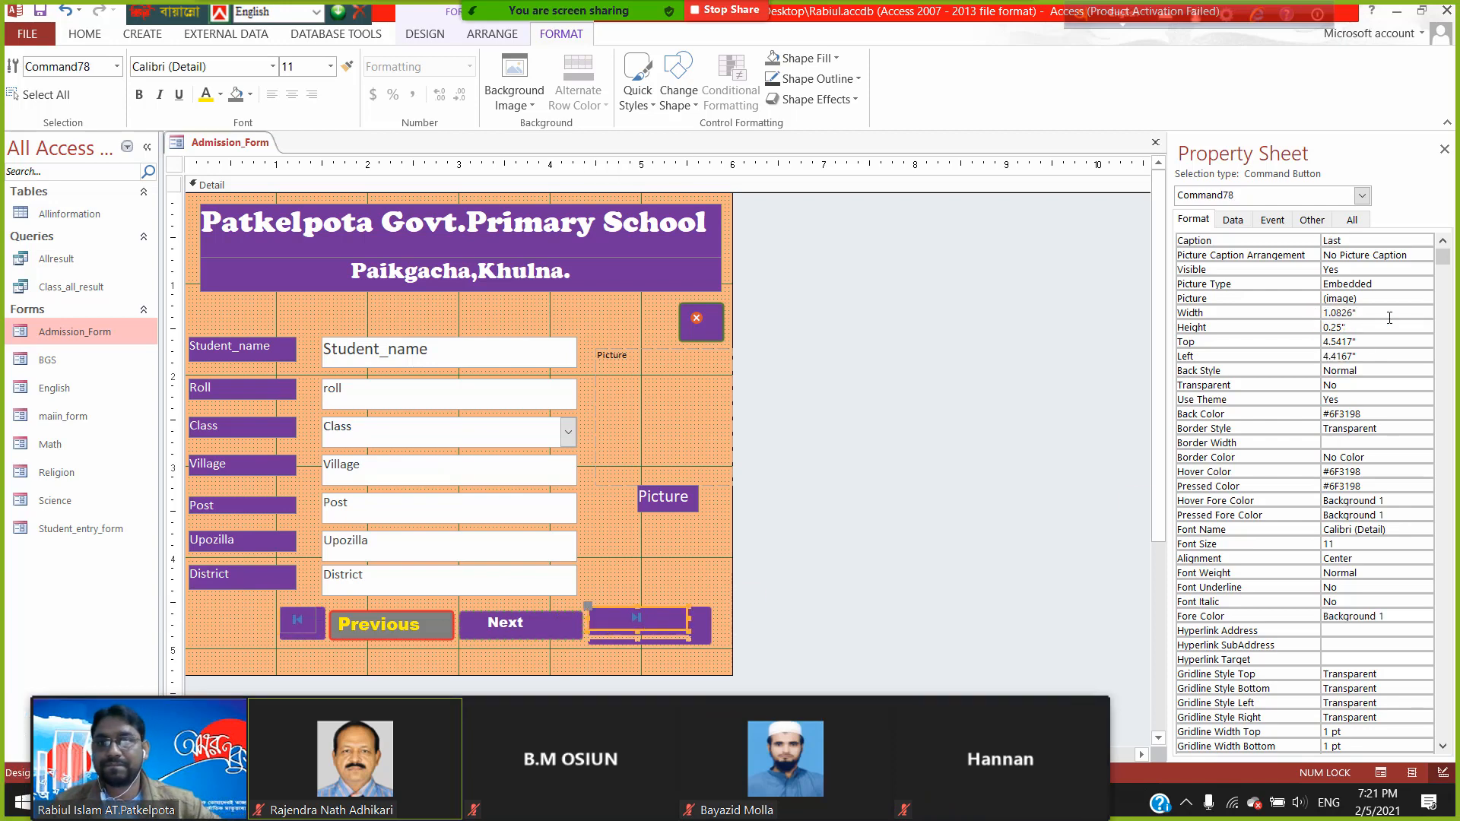
drag(1389, 314, 1219, 303)
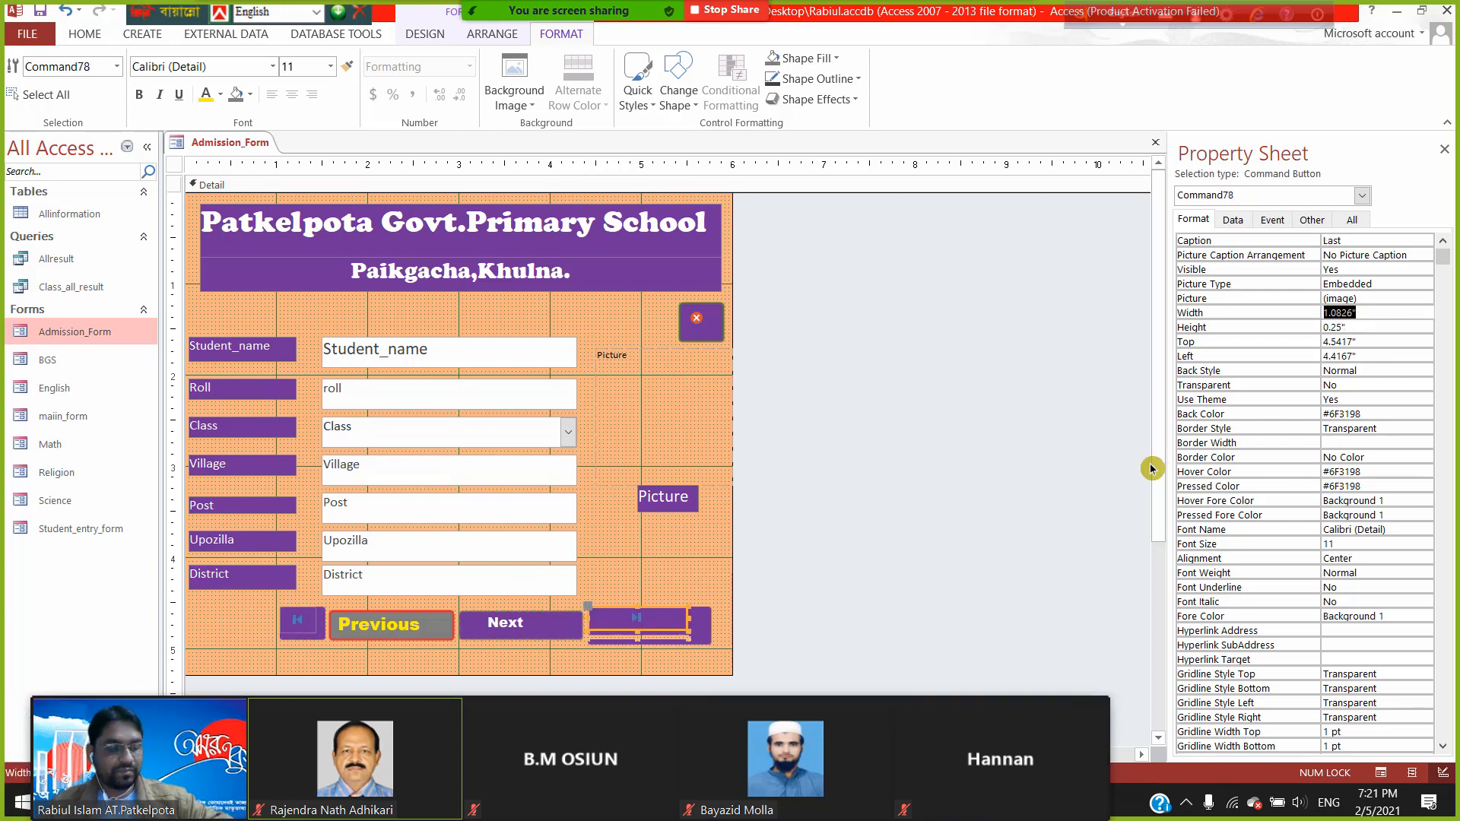
key(ctrl+v)
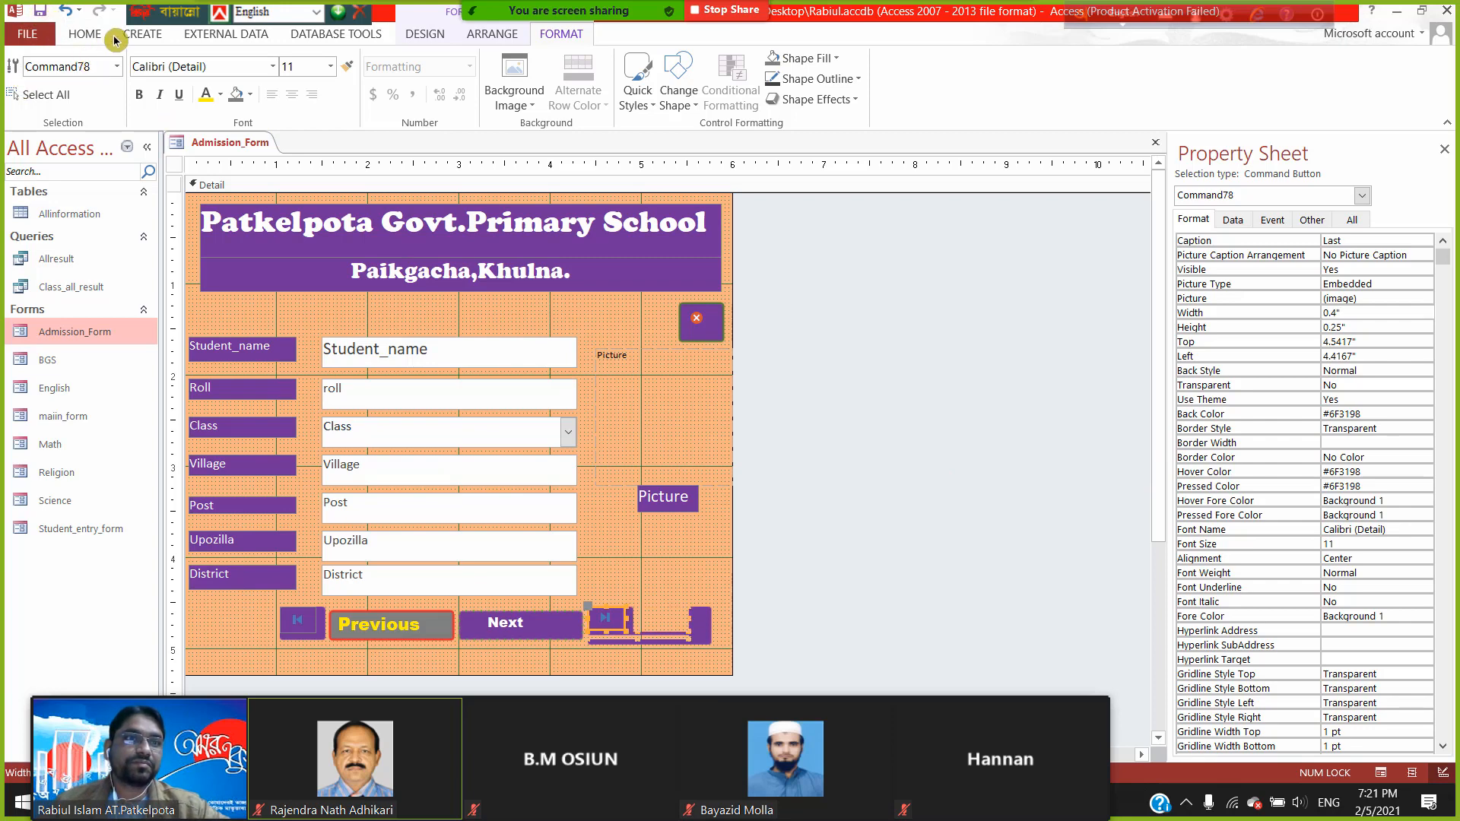
click(79, 35)
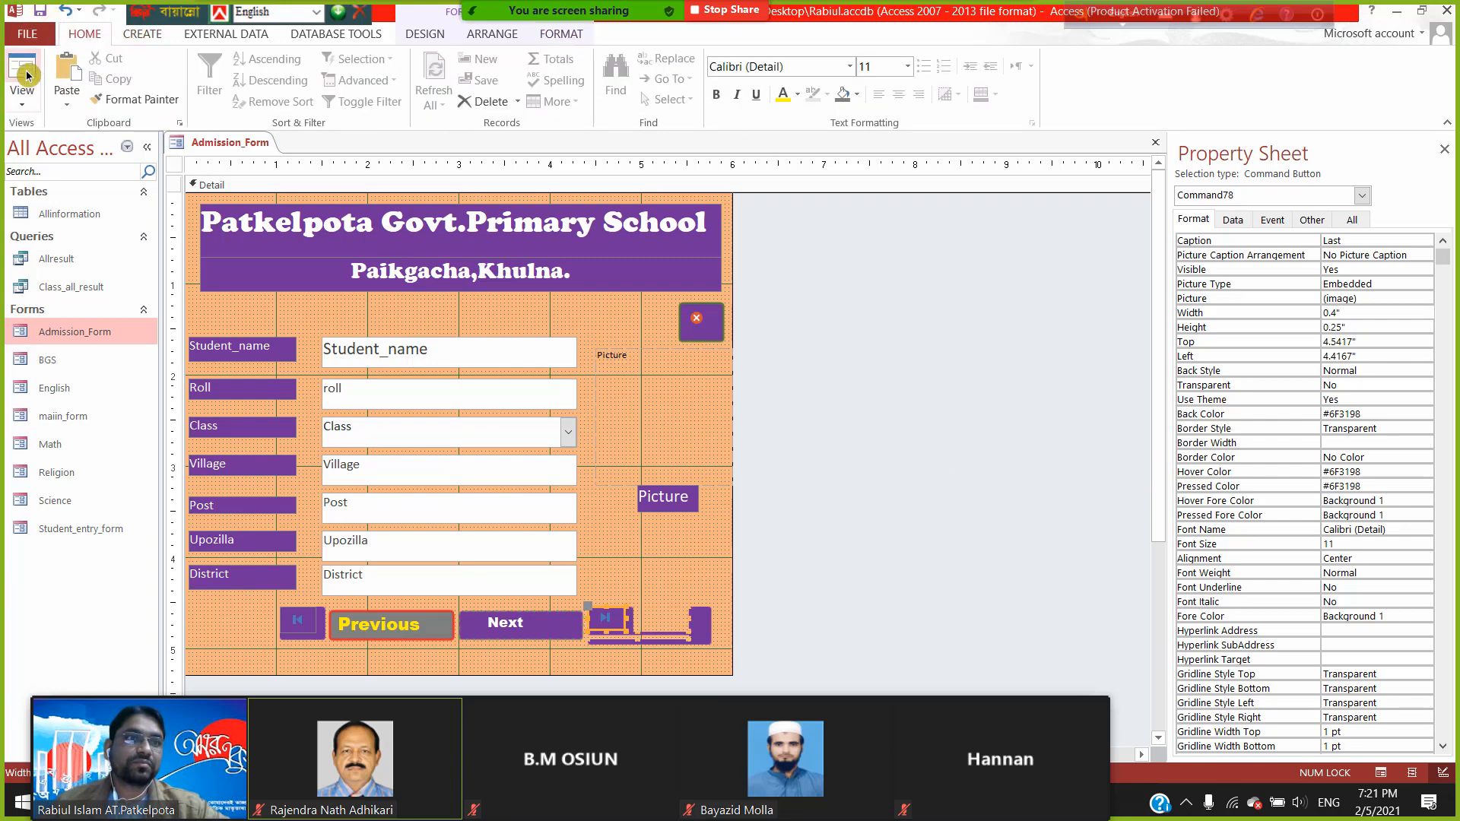
- Preview the form, then in Layout View nudge the Last button down to Top 4.5833"
click(26, 73)
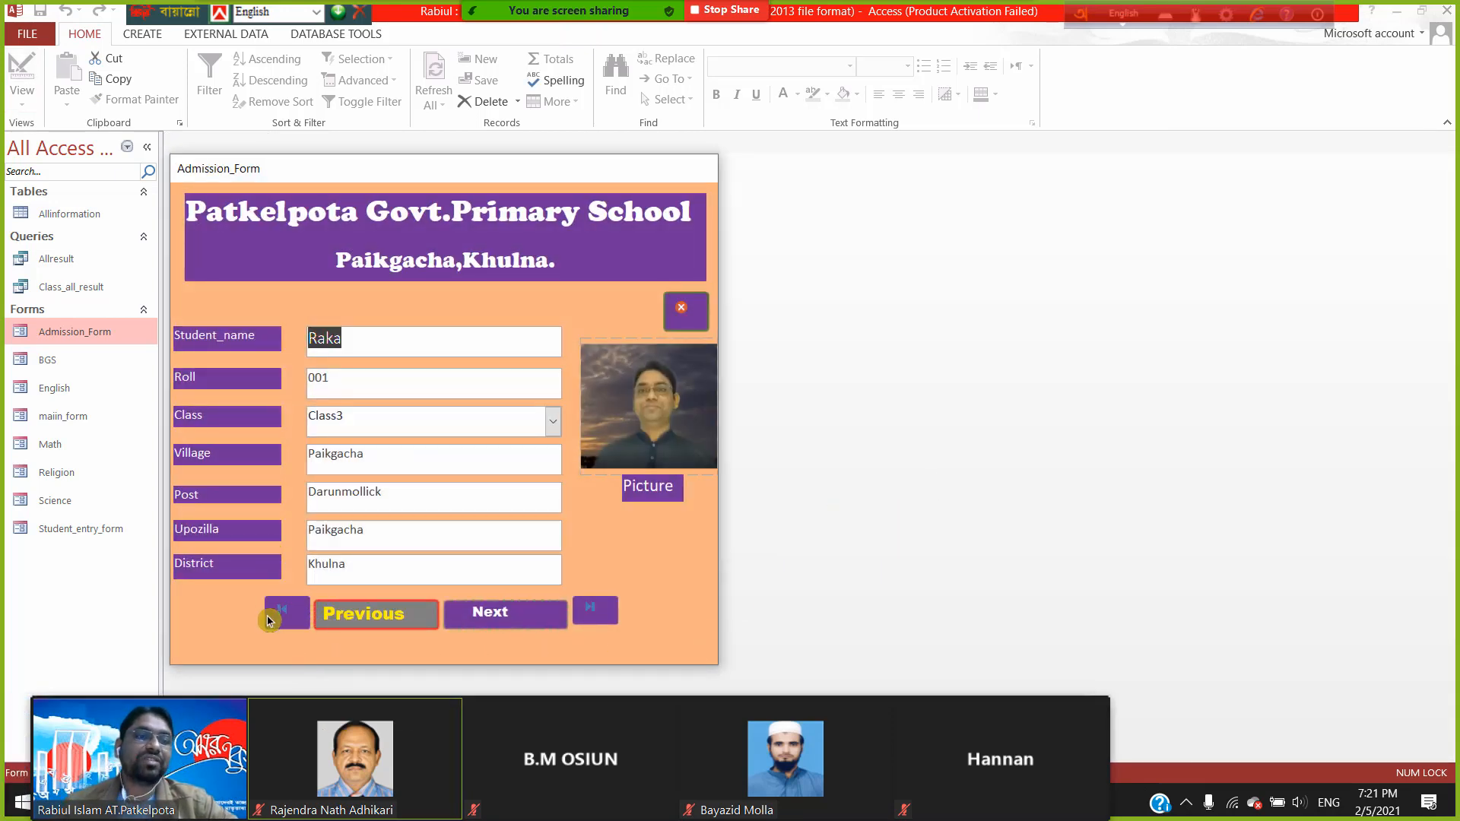
right_click(559, 180)
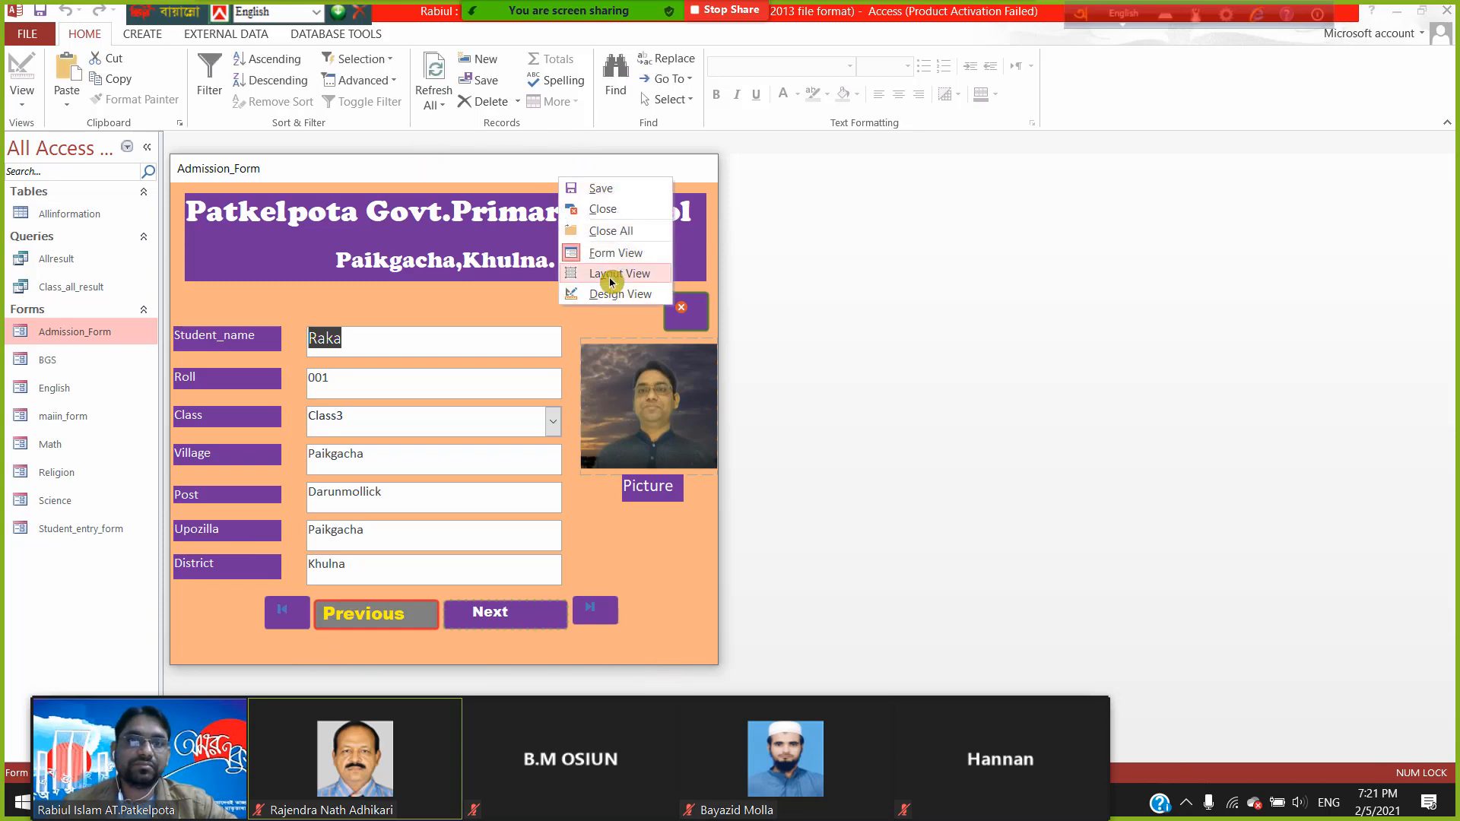
click(610, 275)
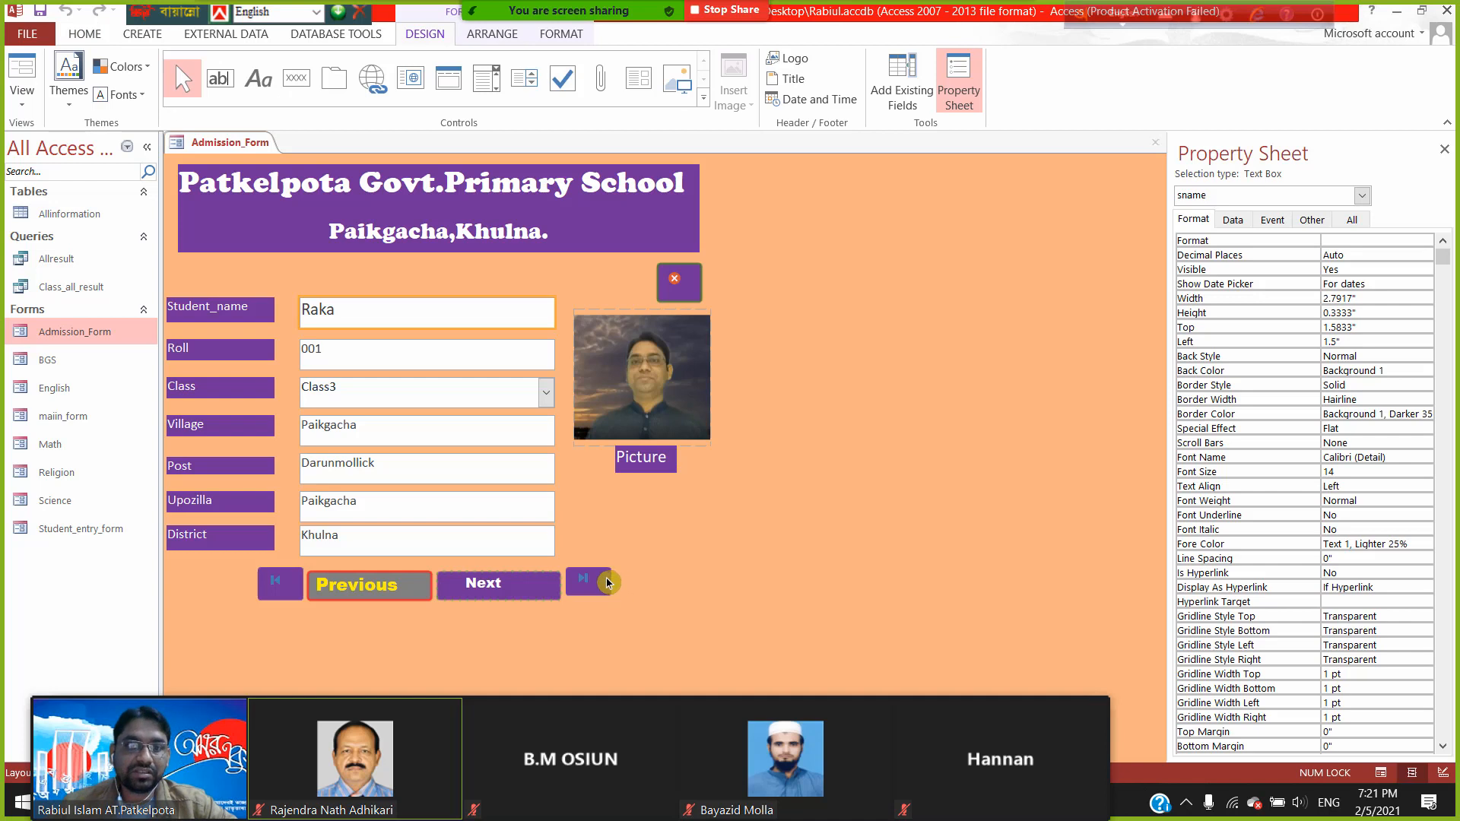
click(611, 584)
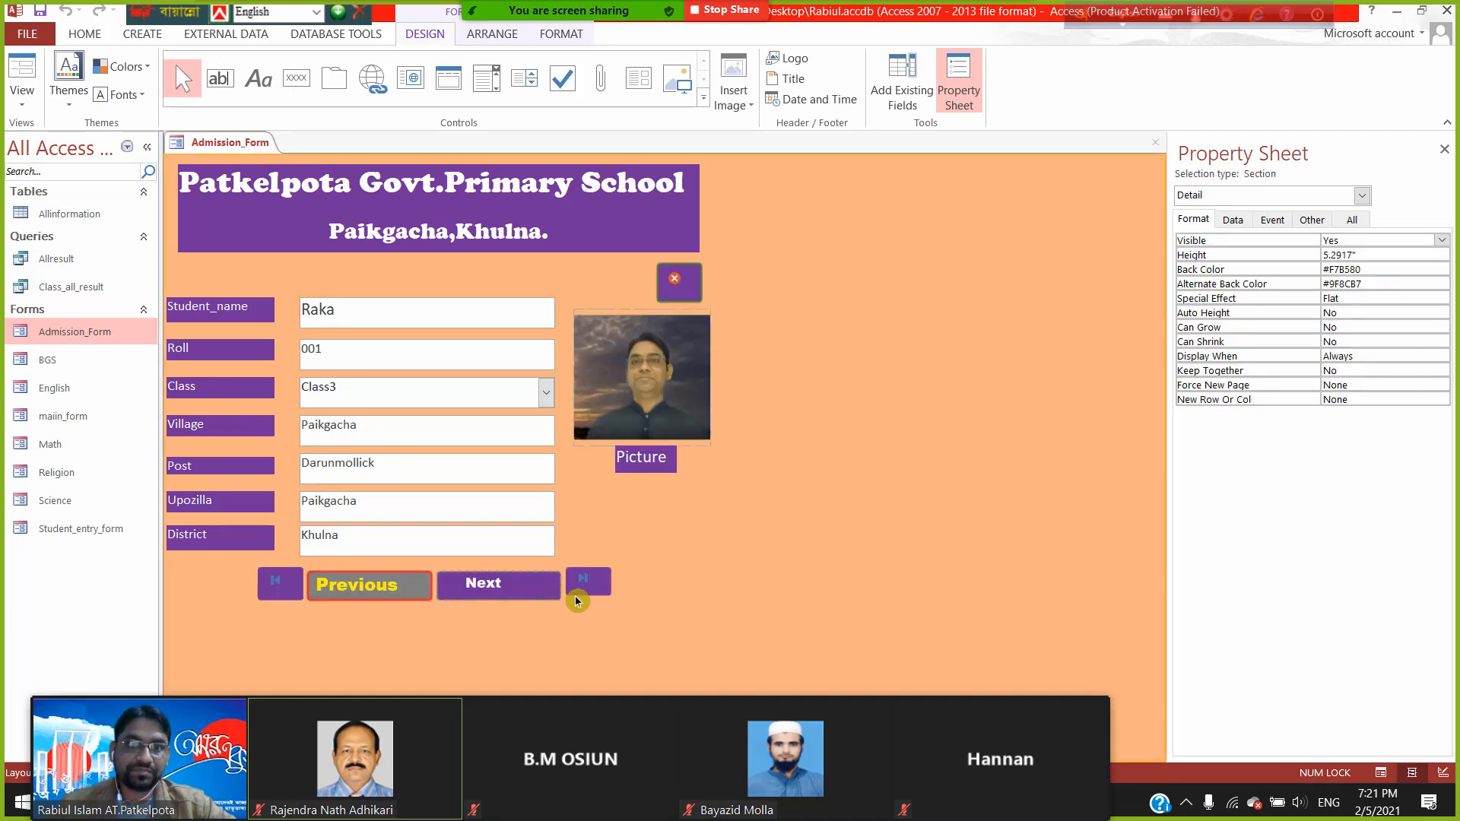
click(593, 580)
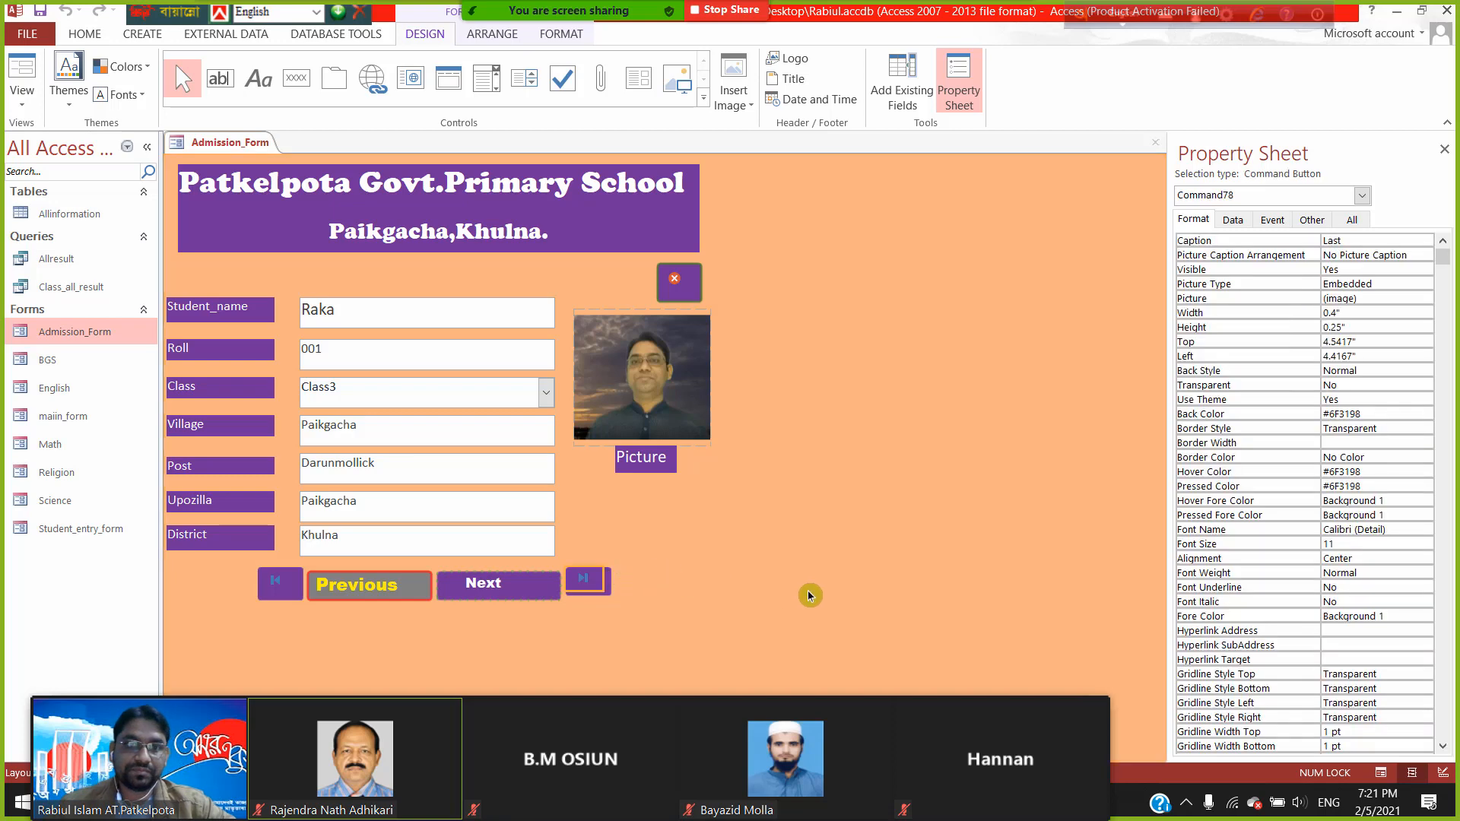
key(Down)
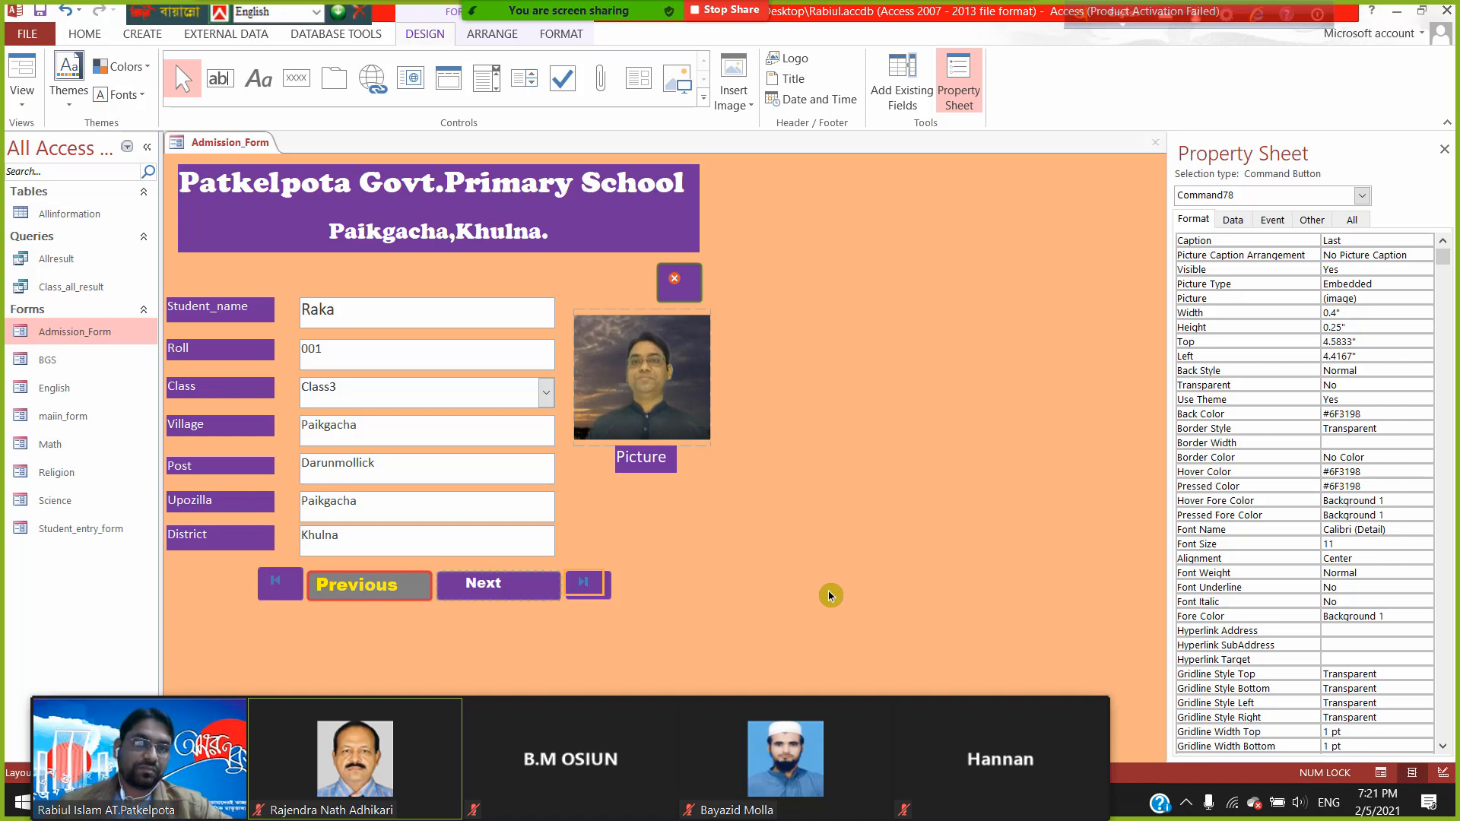
click(830, 595)
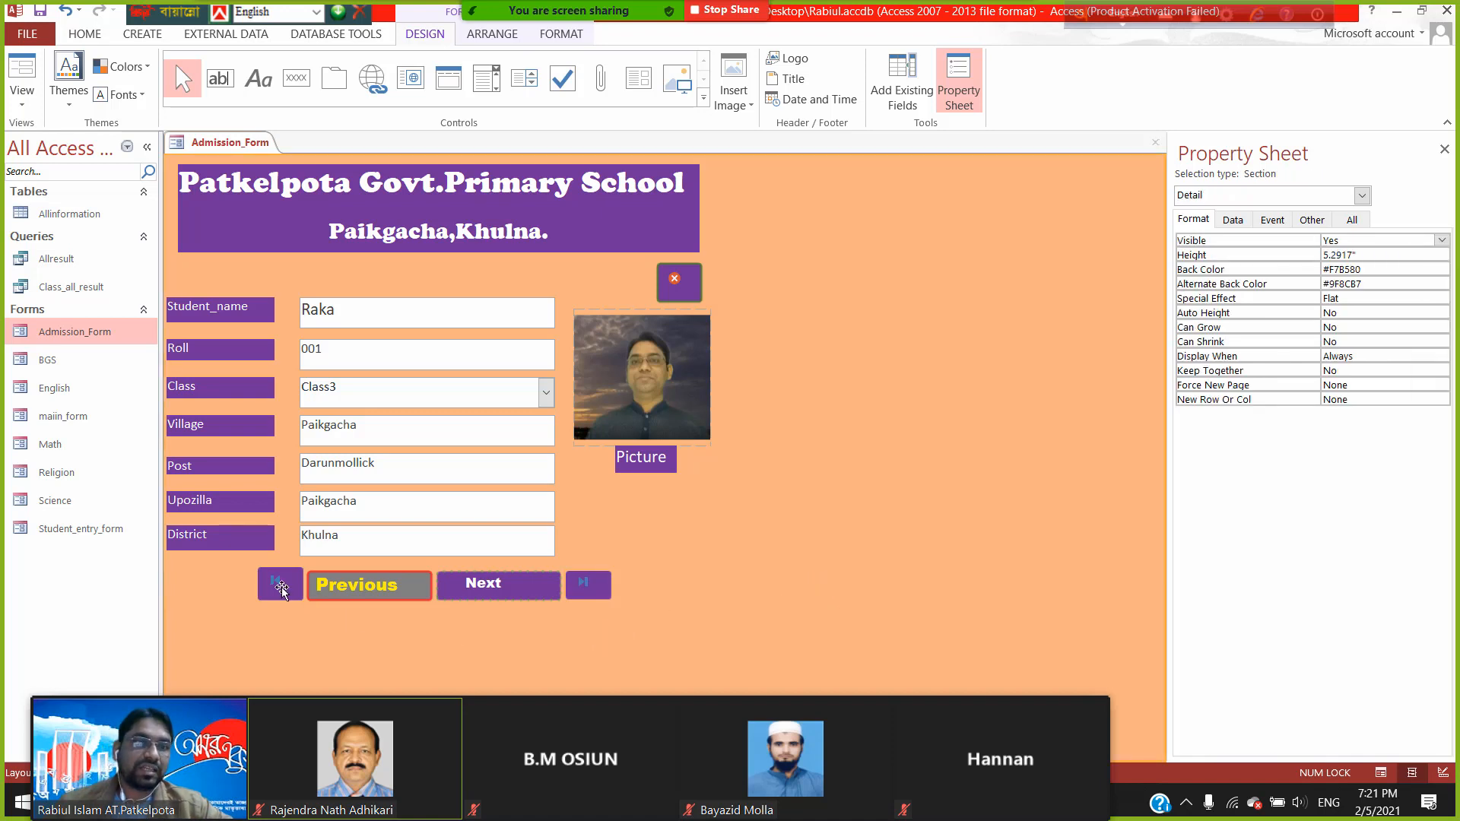
- Switch to Design View and select the First navigation button
click(22, 90)
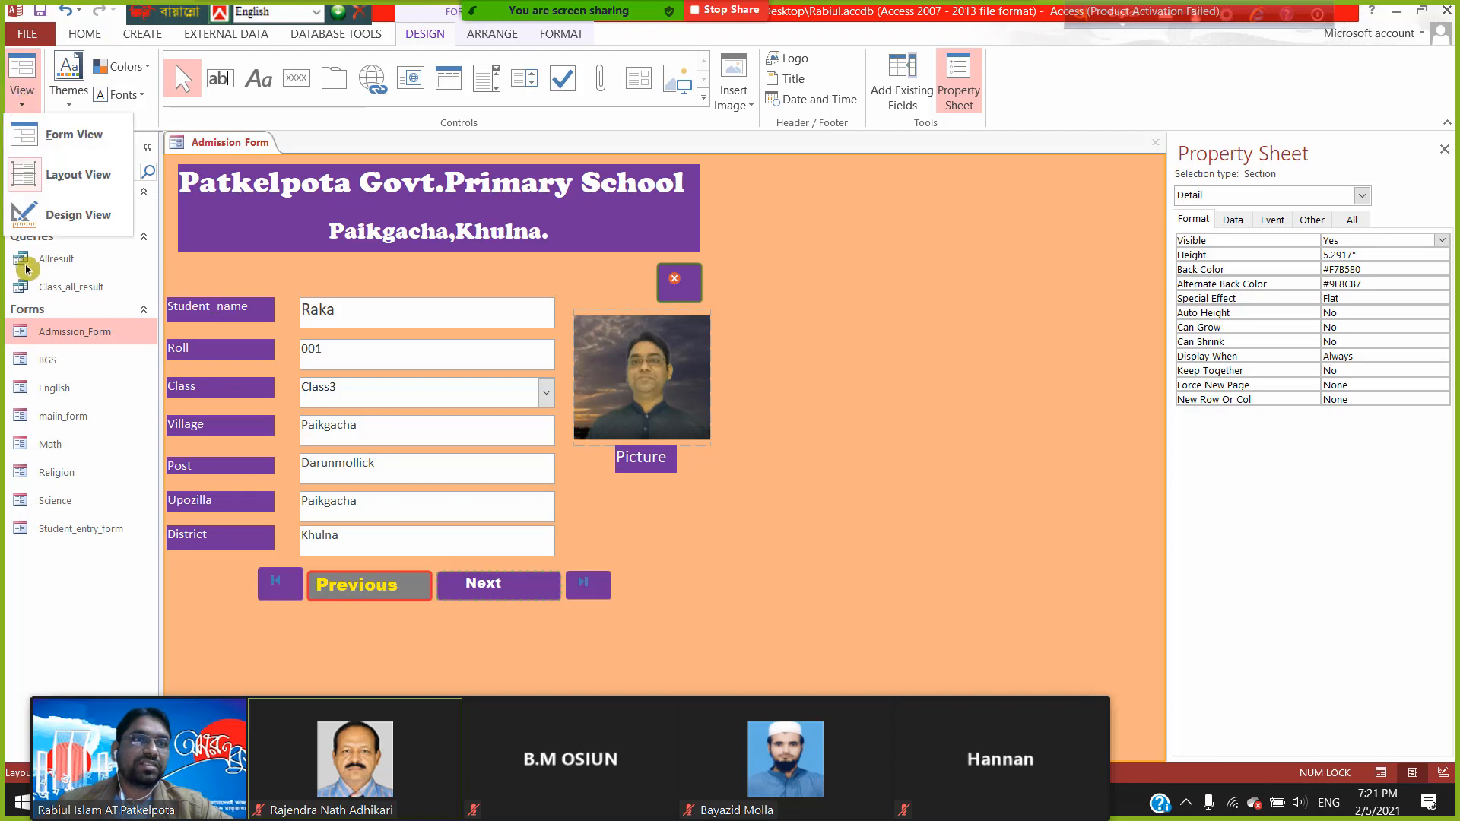
click(50, 217)
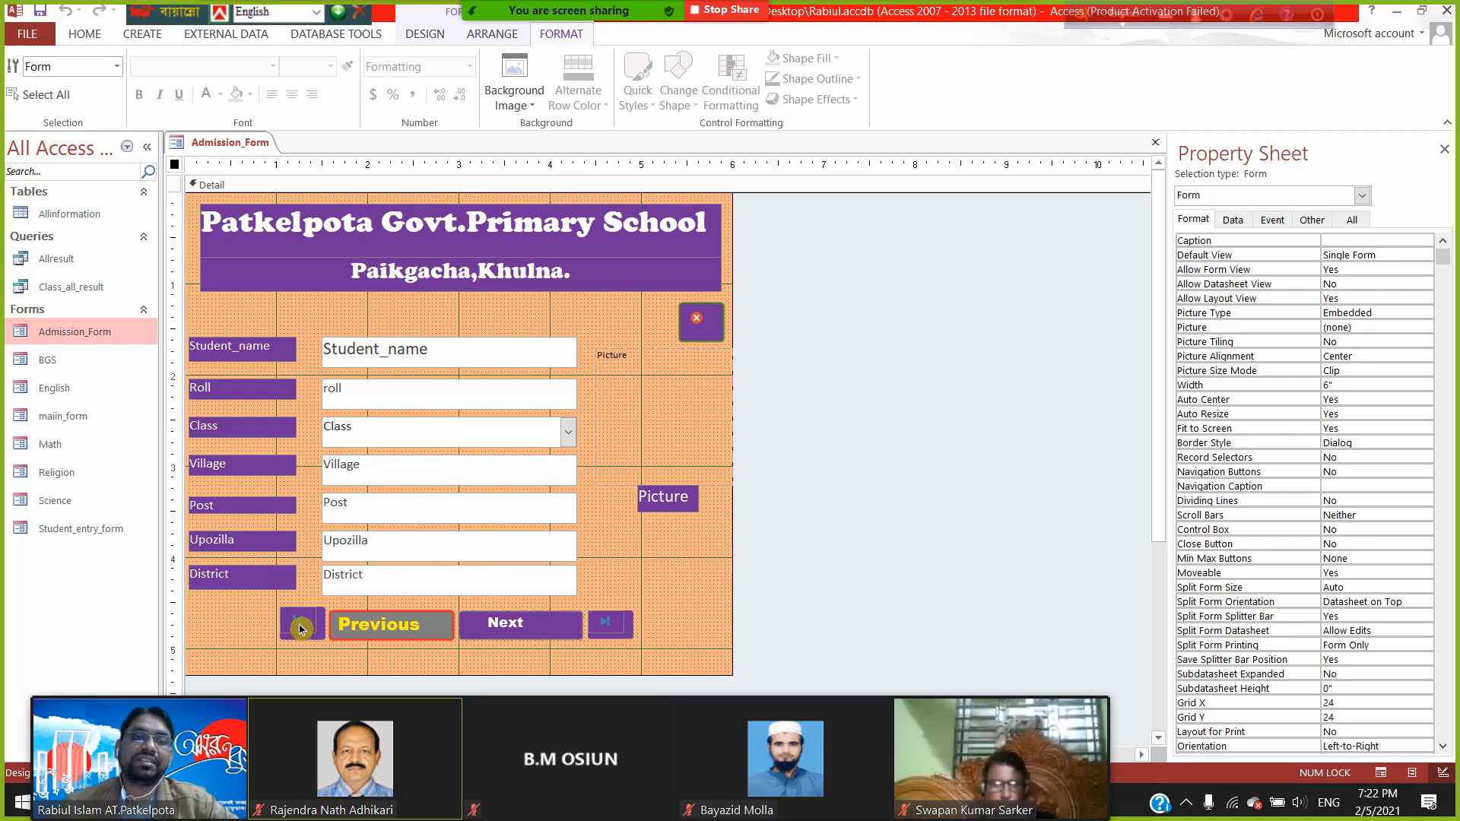
click(616, 627)
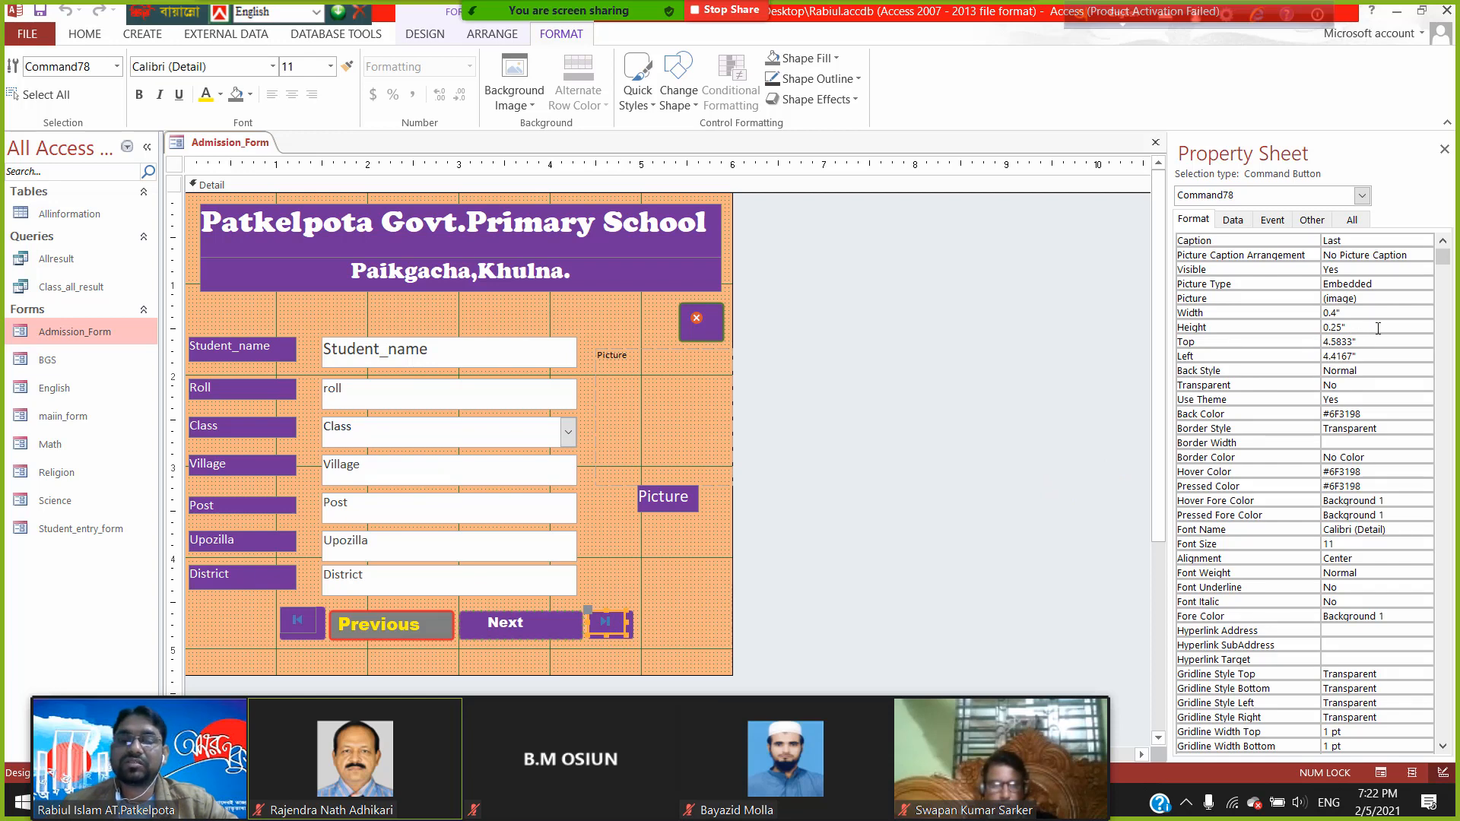
click(297, 623)
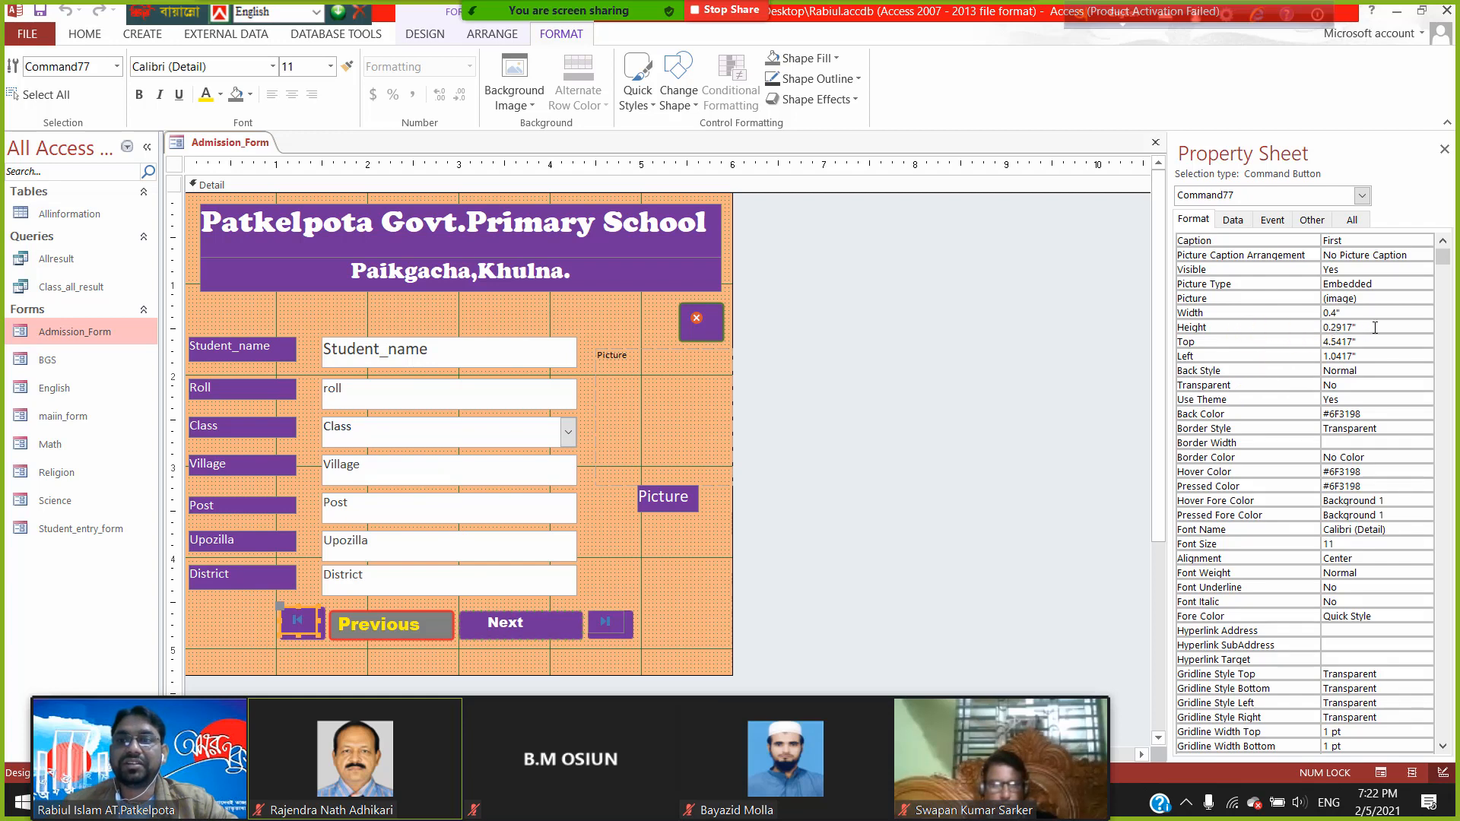
- Set the First button's height to 0.25" and save the form
click(1259, 328)
text(0)
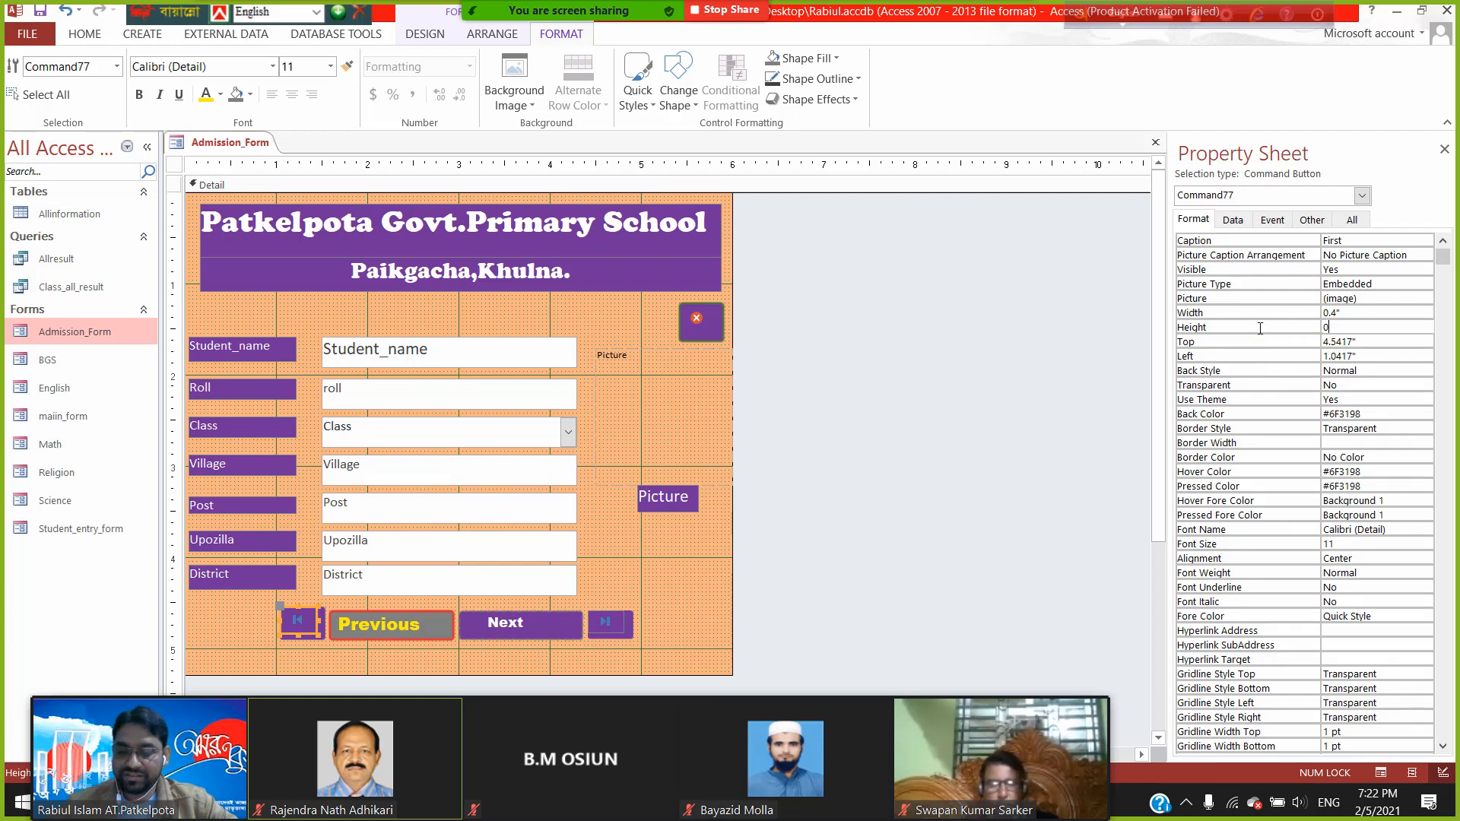
text(.25)
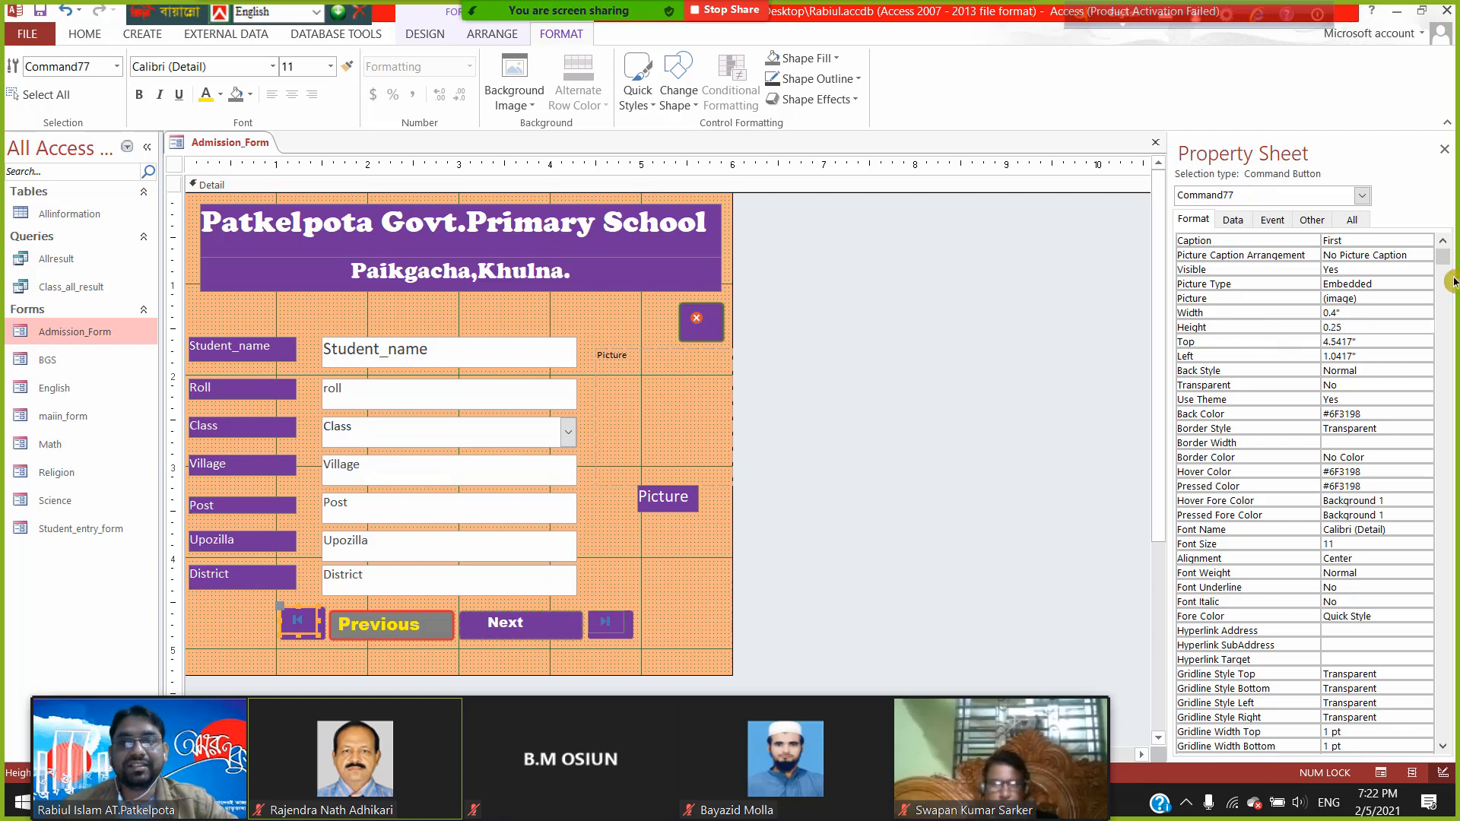
click(41, 10)
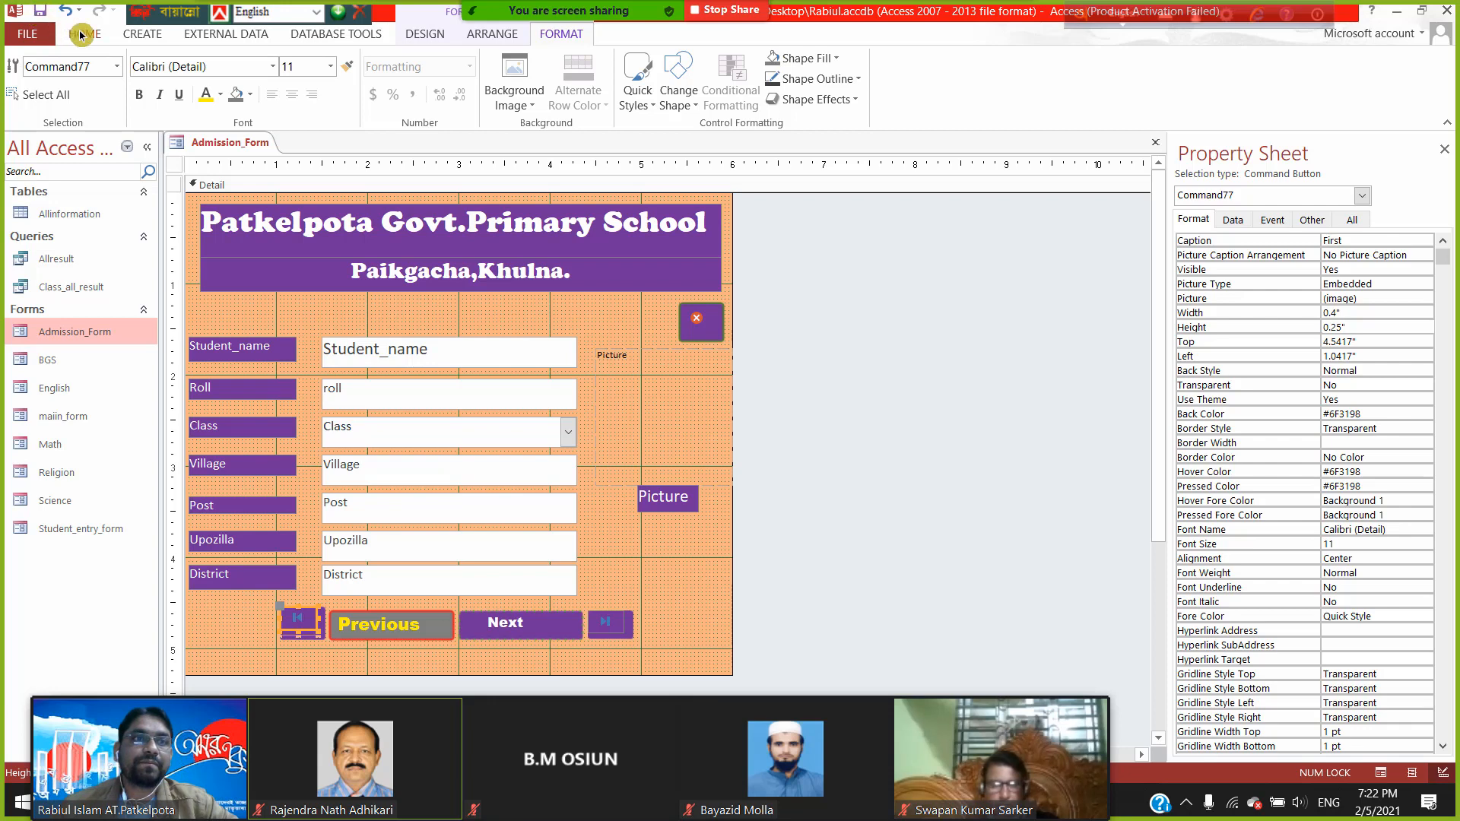
click(69, 32)
- In Layout View, move the First button to Top 4.5833" and Left 1"
click(27, 77)
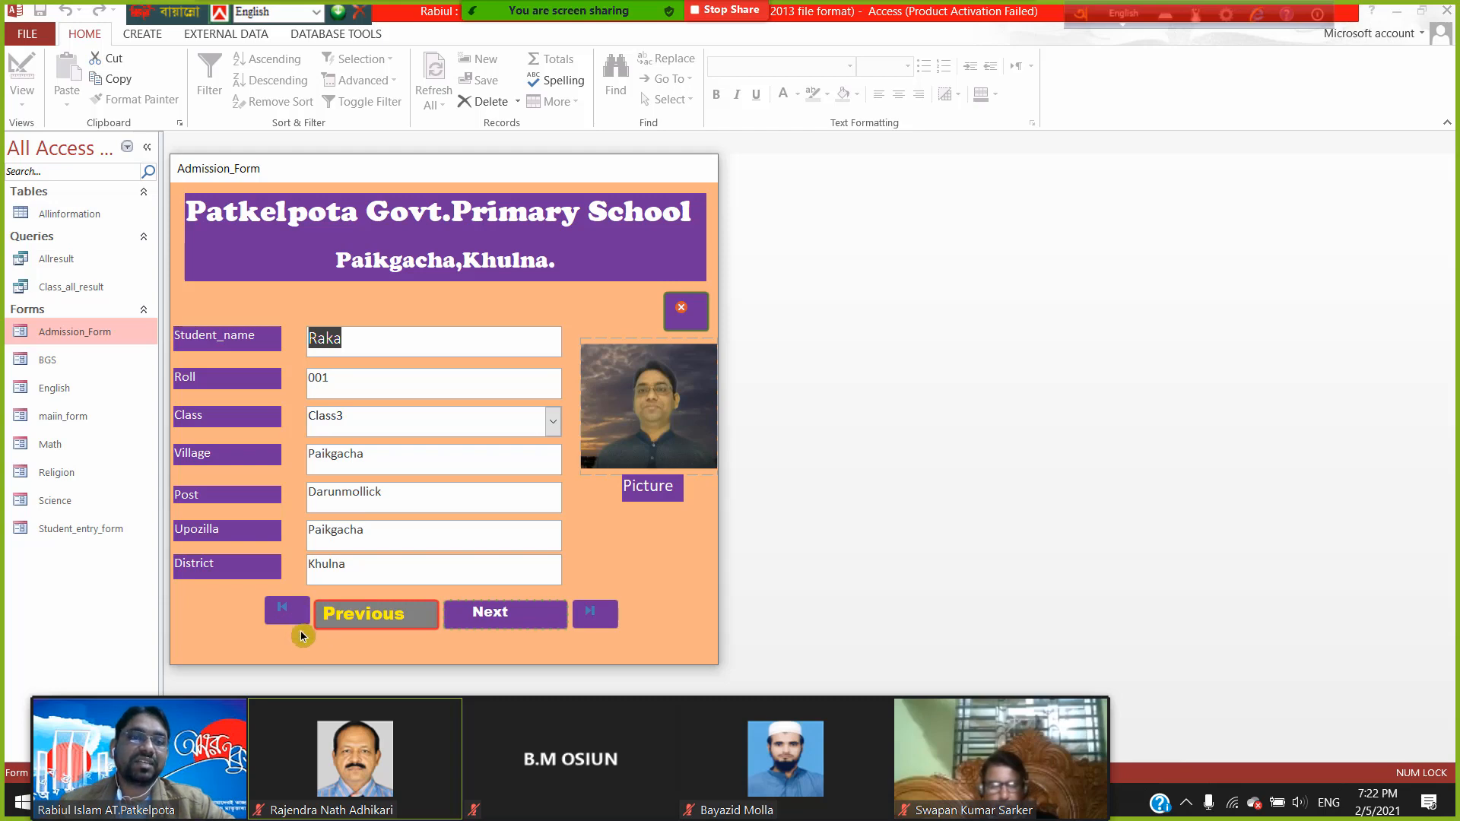
right_click(558, 173)
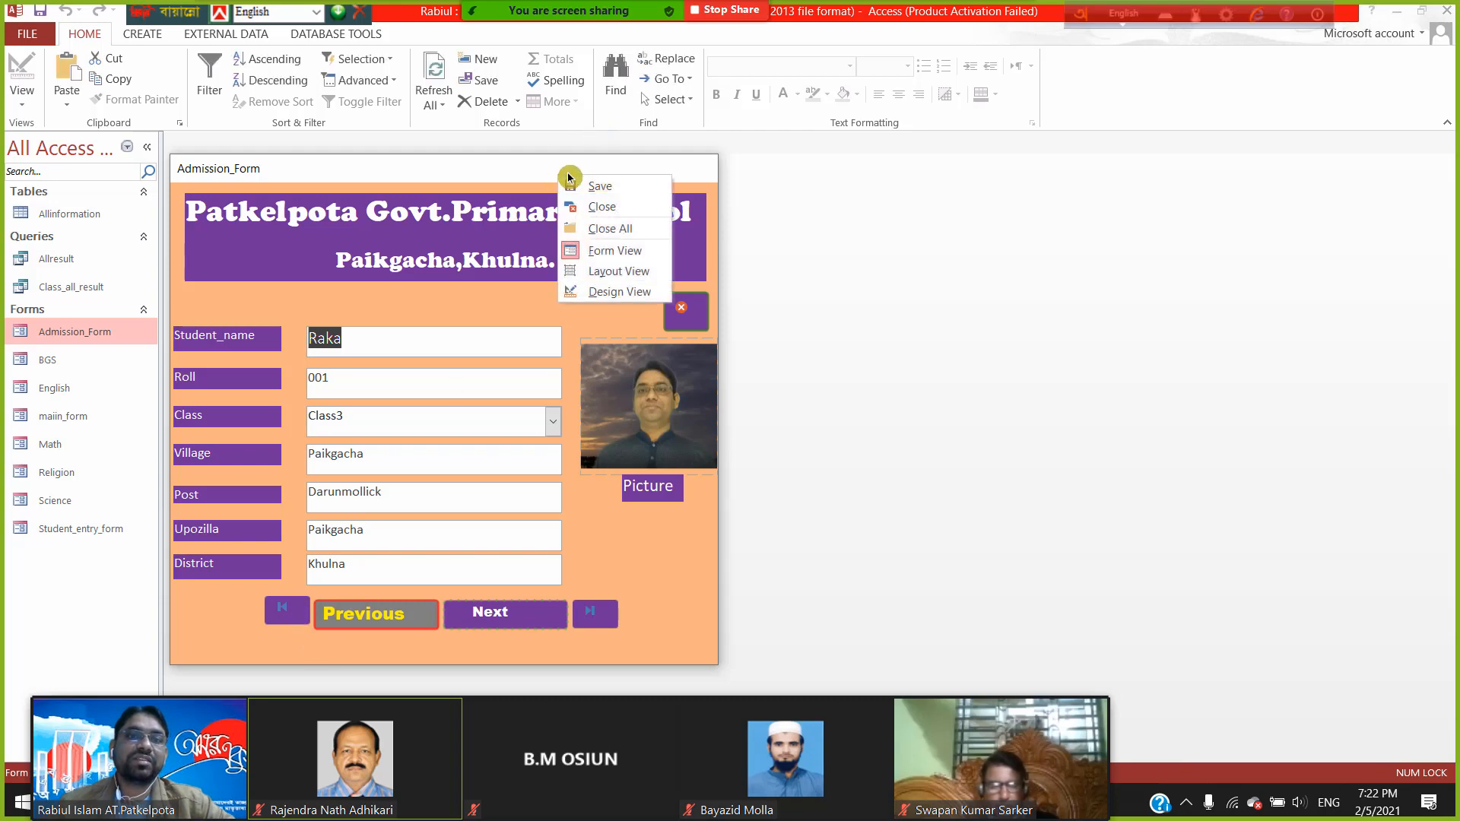
click(621, 277)
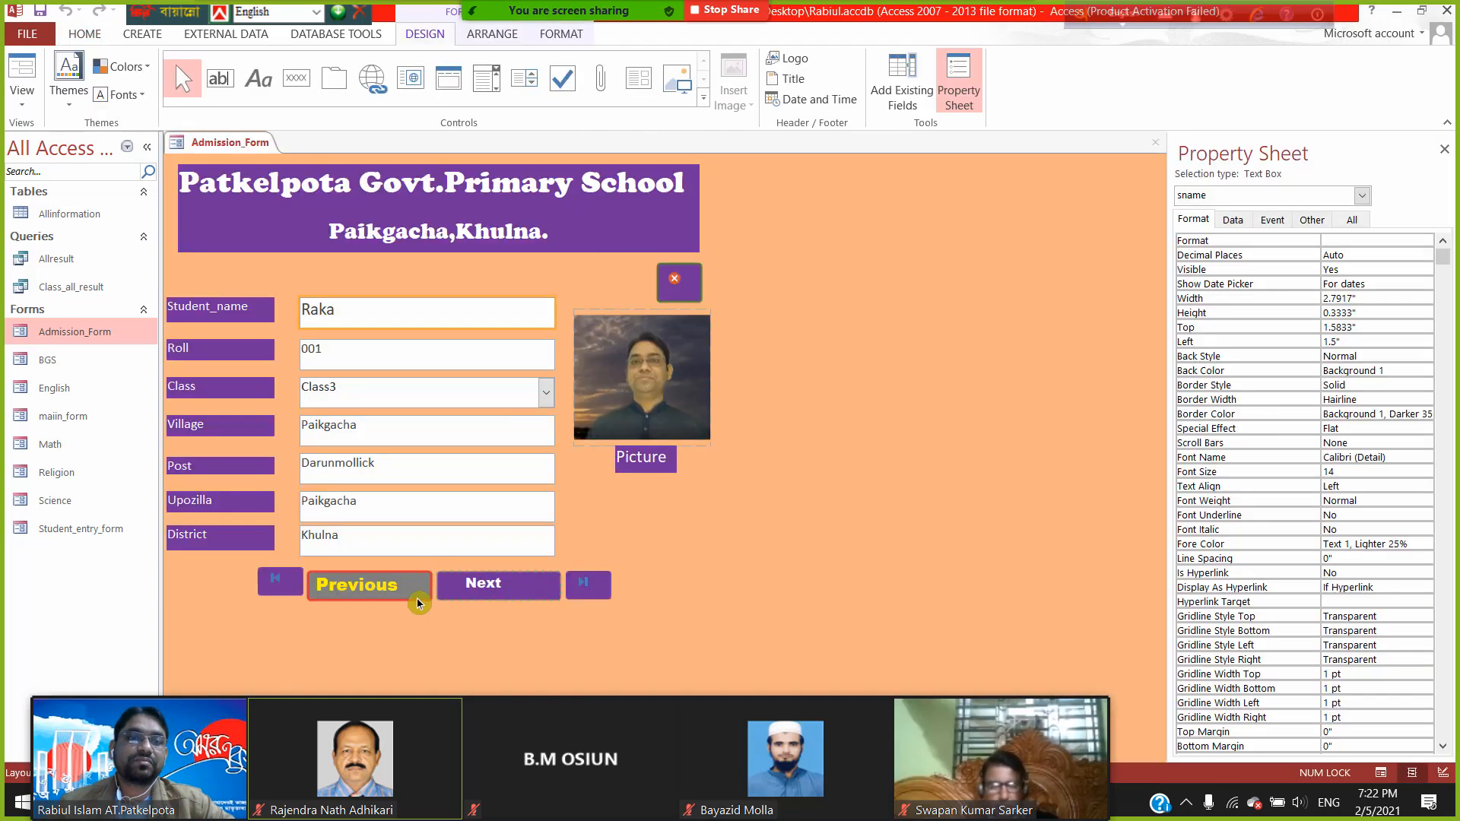
click(281, 582)
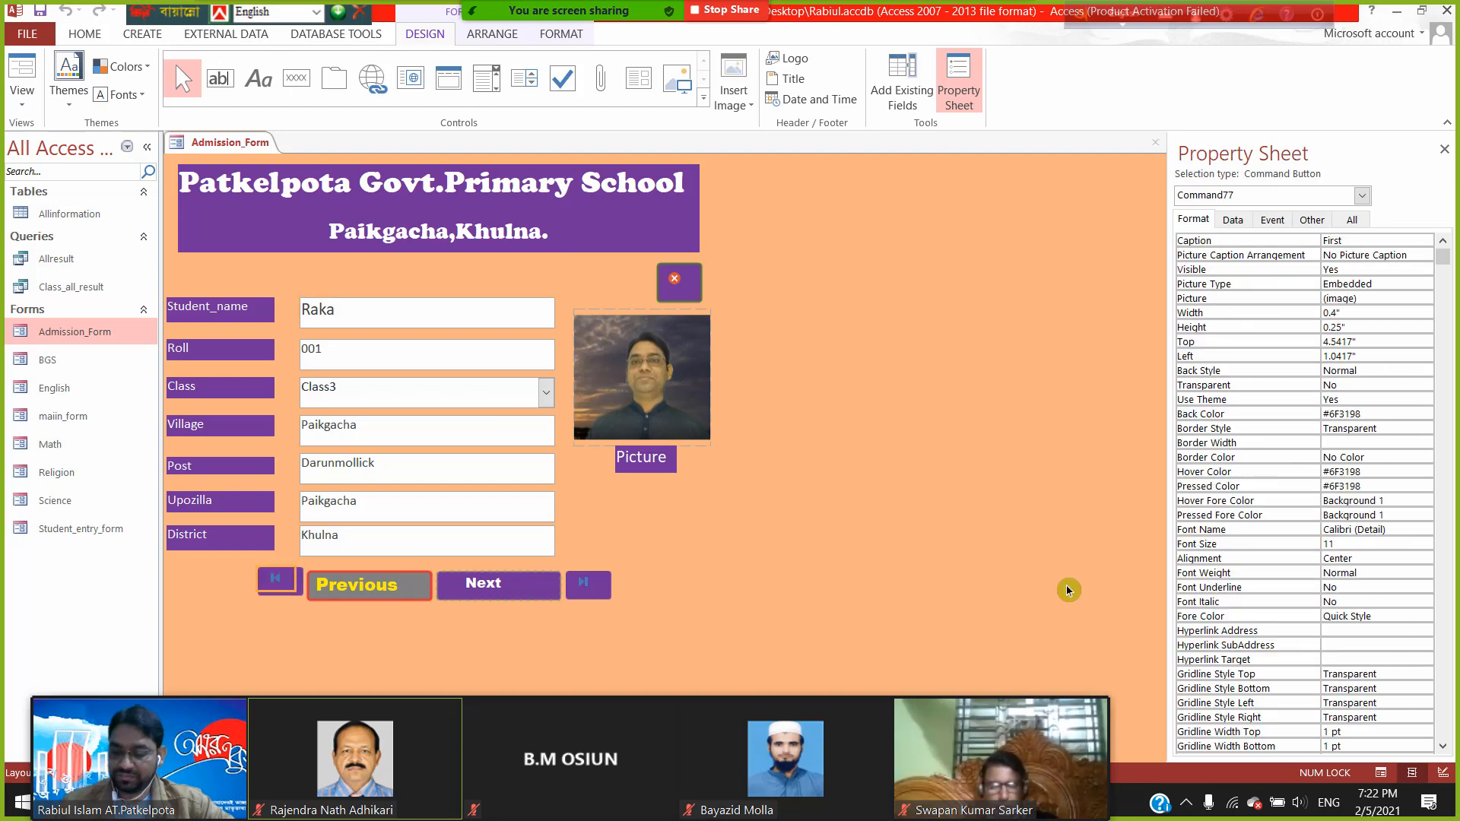
key(Down)
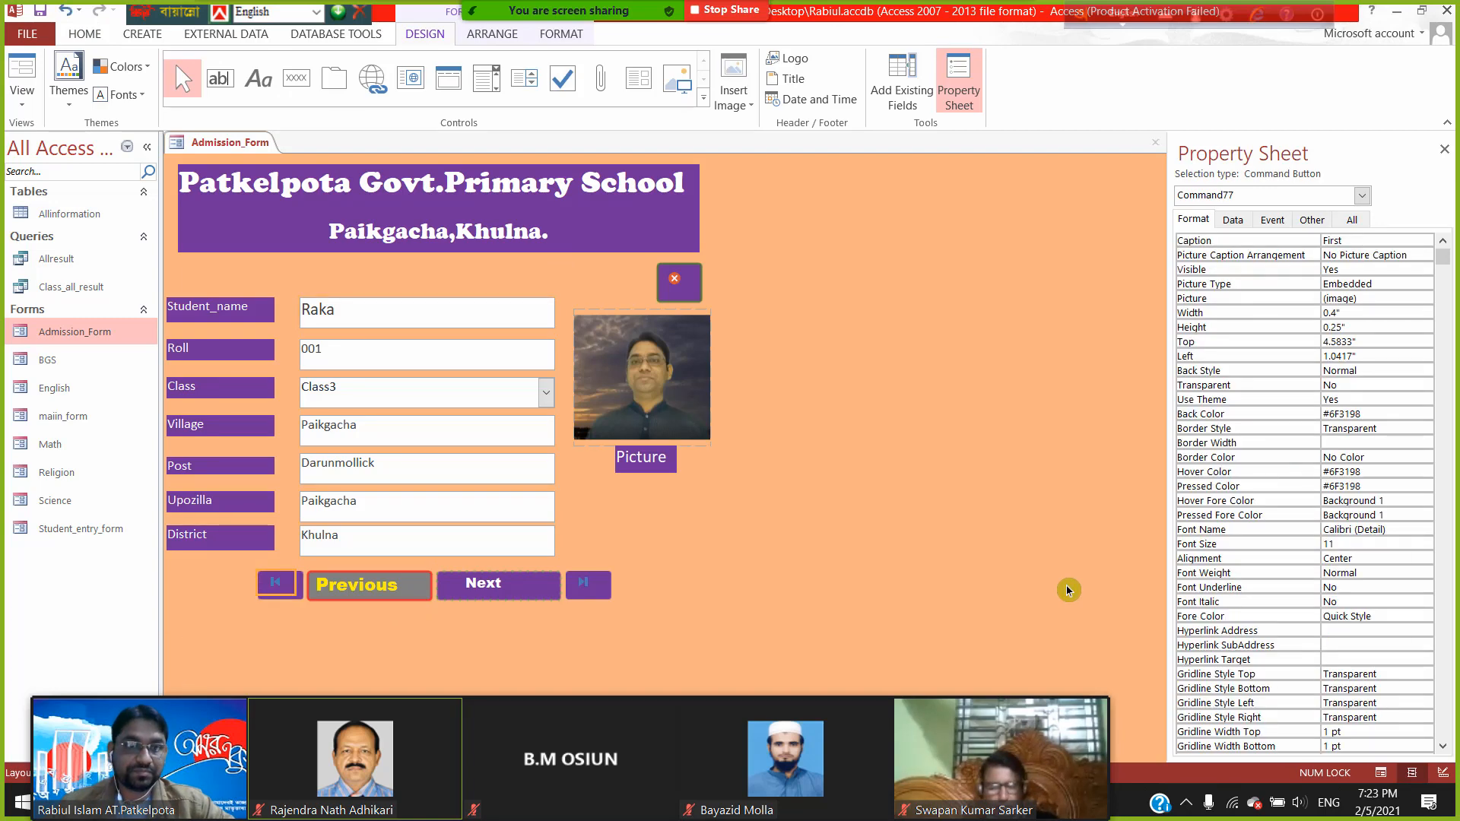
key(Left)
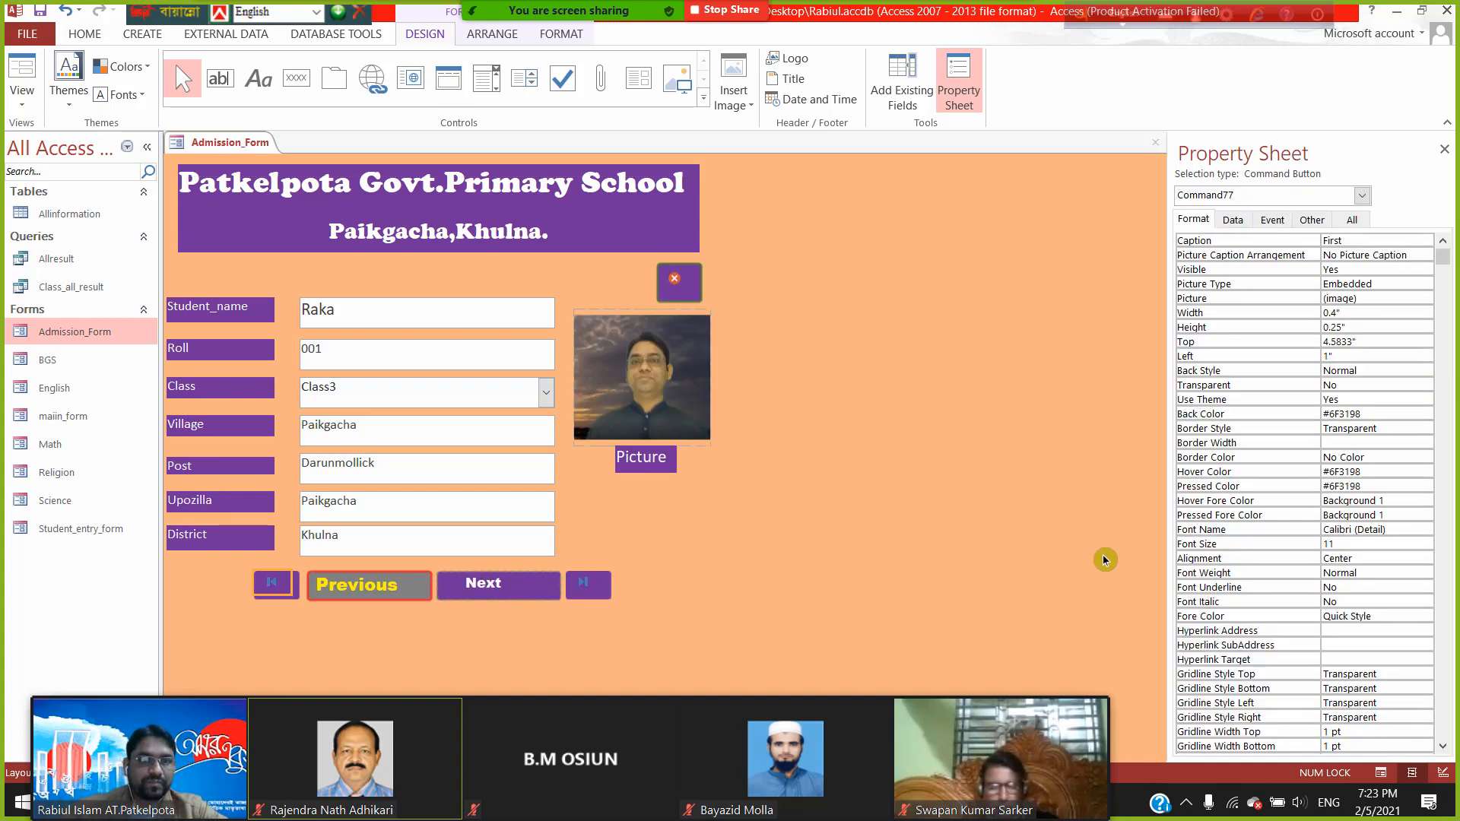
- Nudge the Last button right and back to its 4.4167" position
click(590, 588)
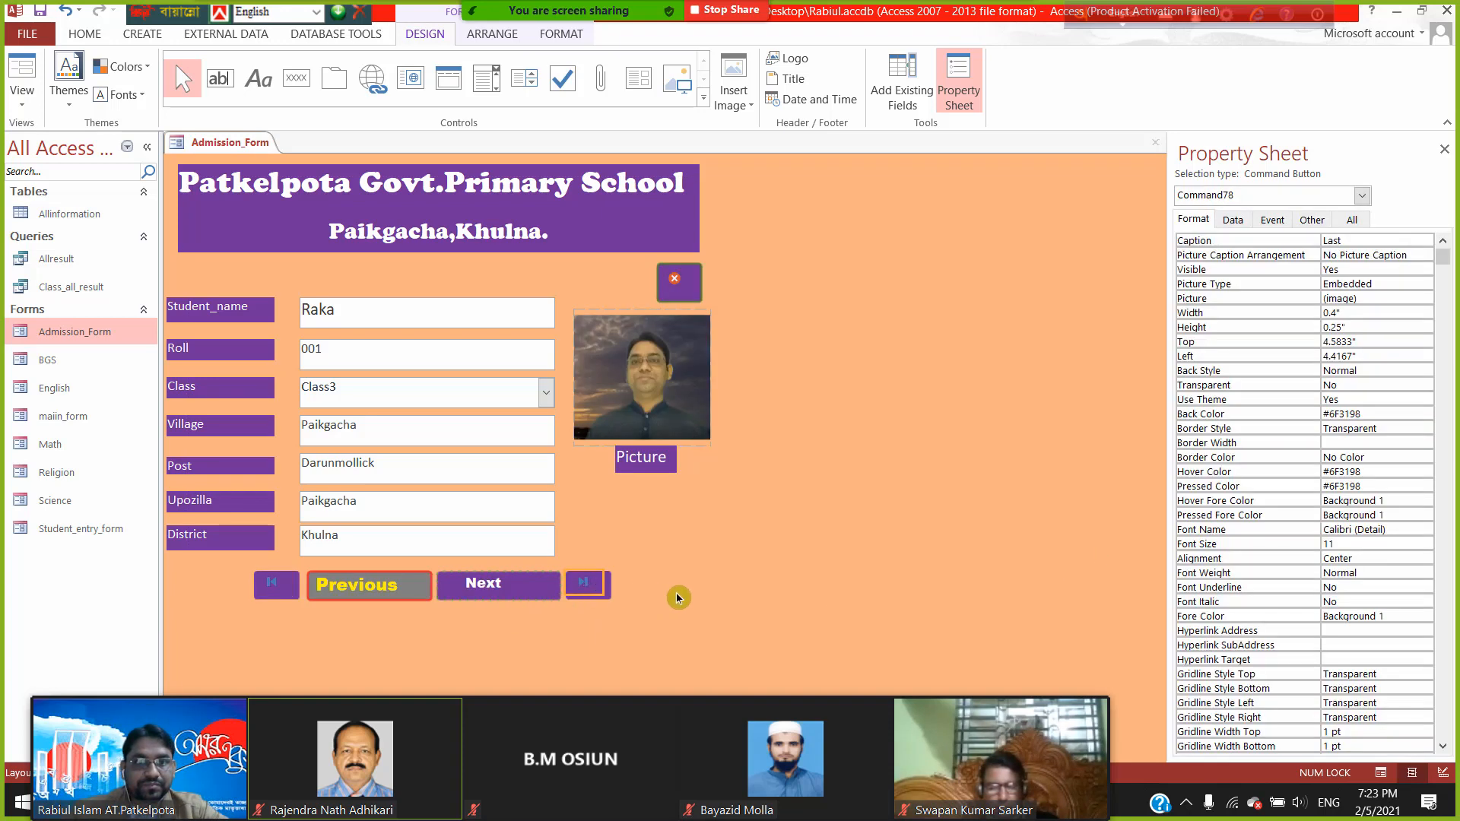
key(Right)
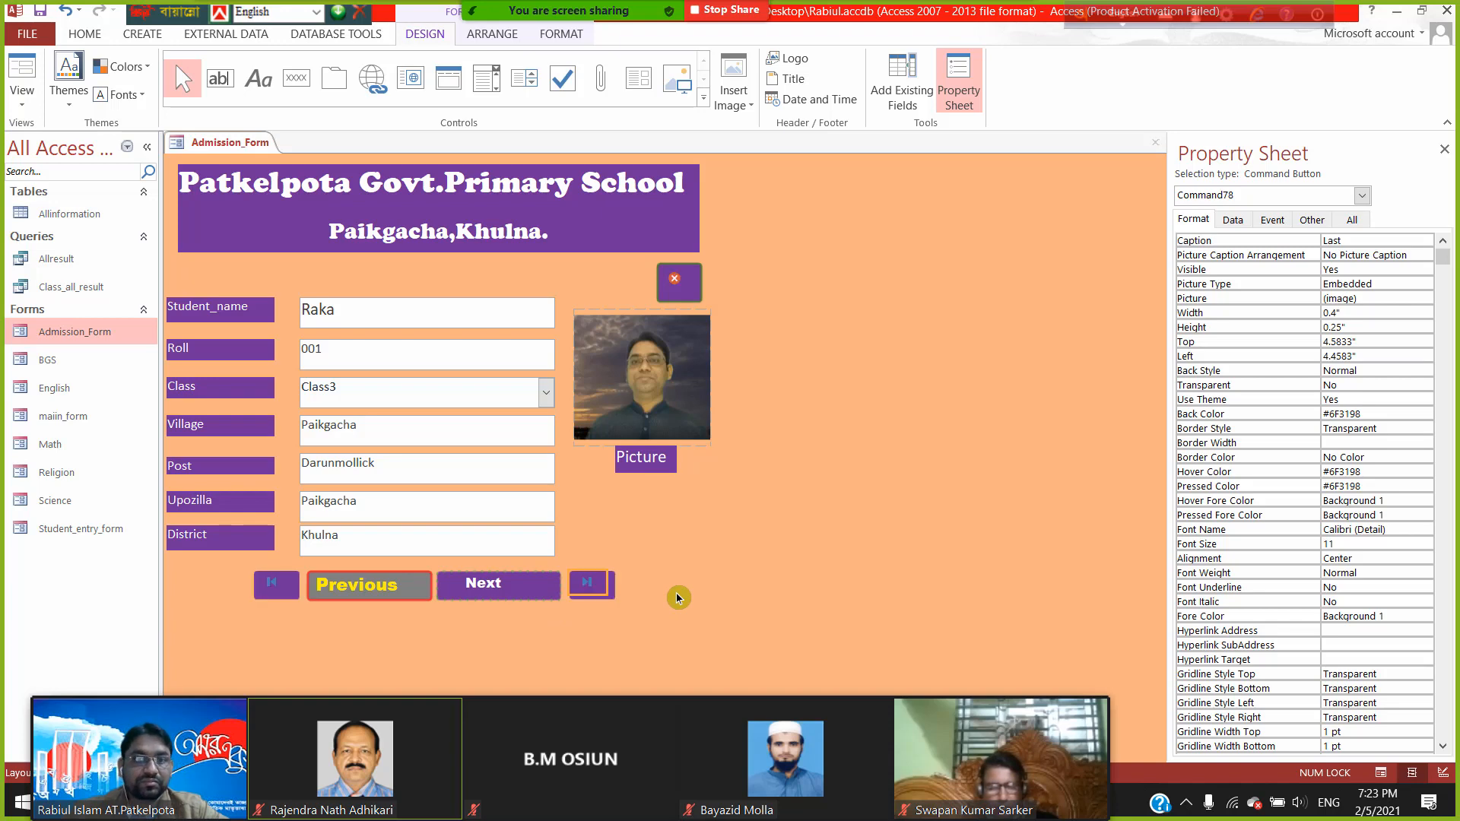
key(Left)
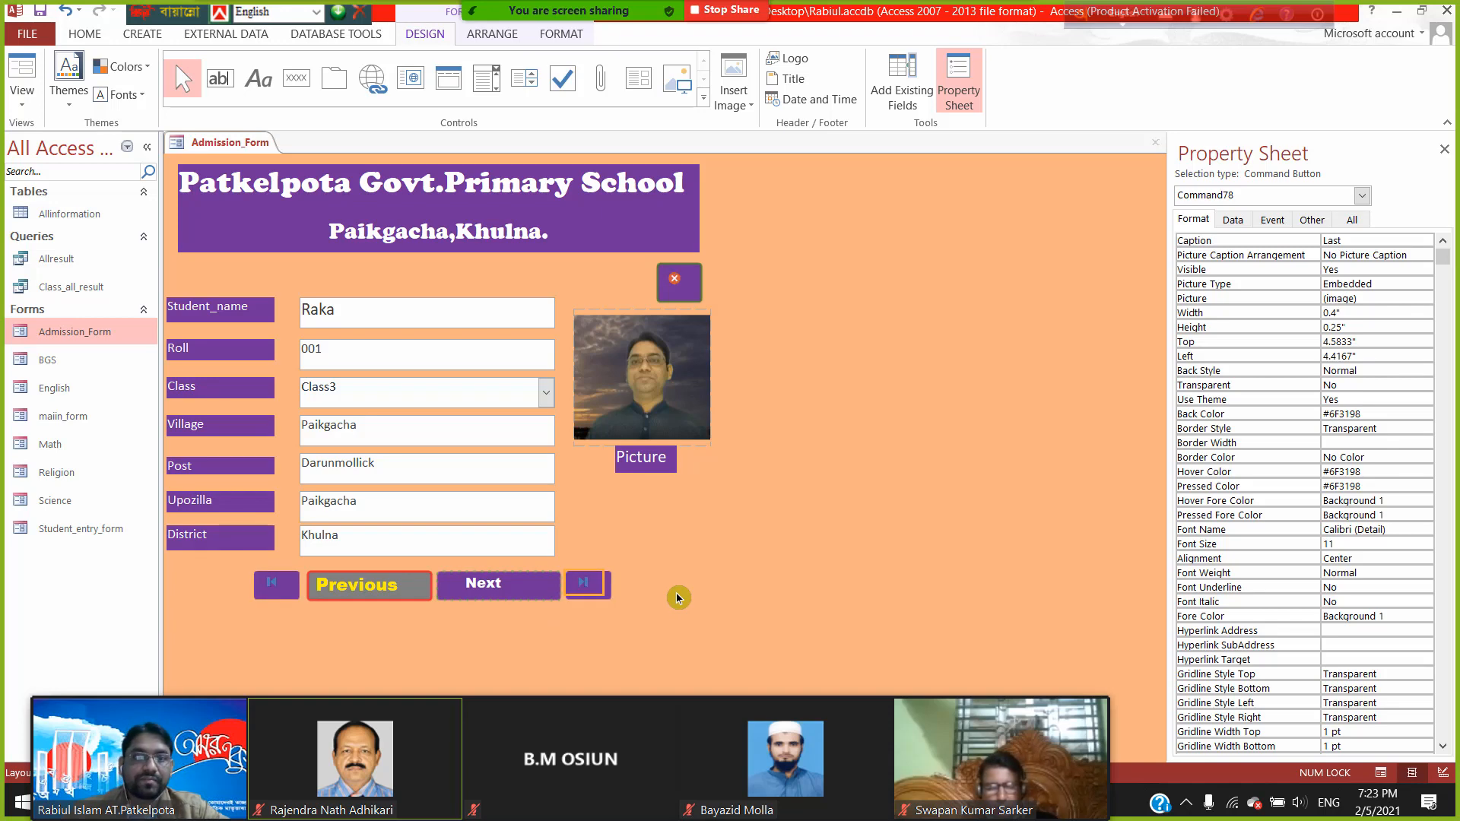
click(678, 598)
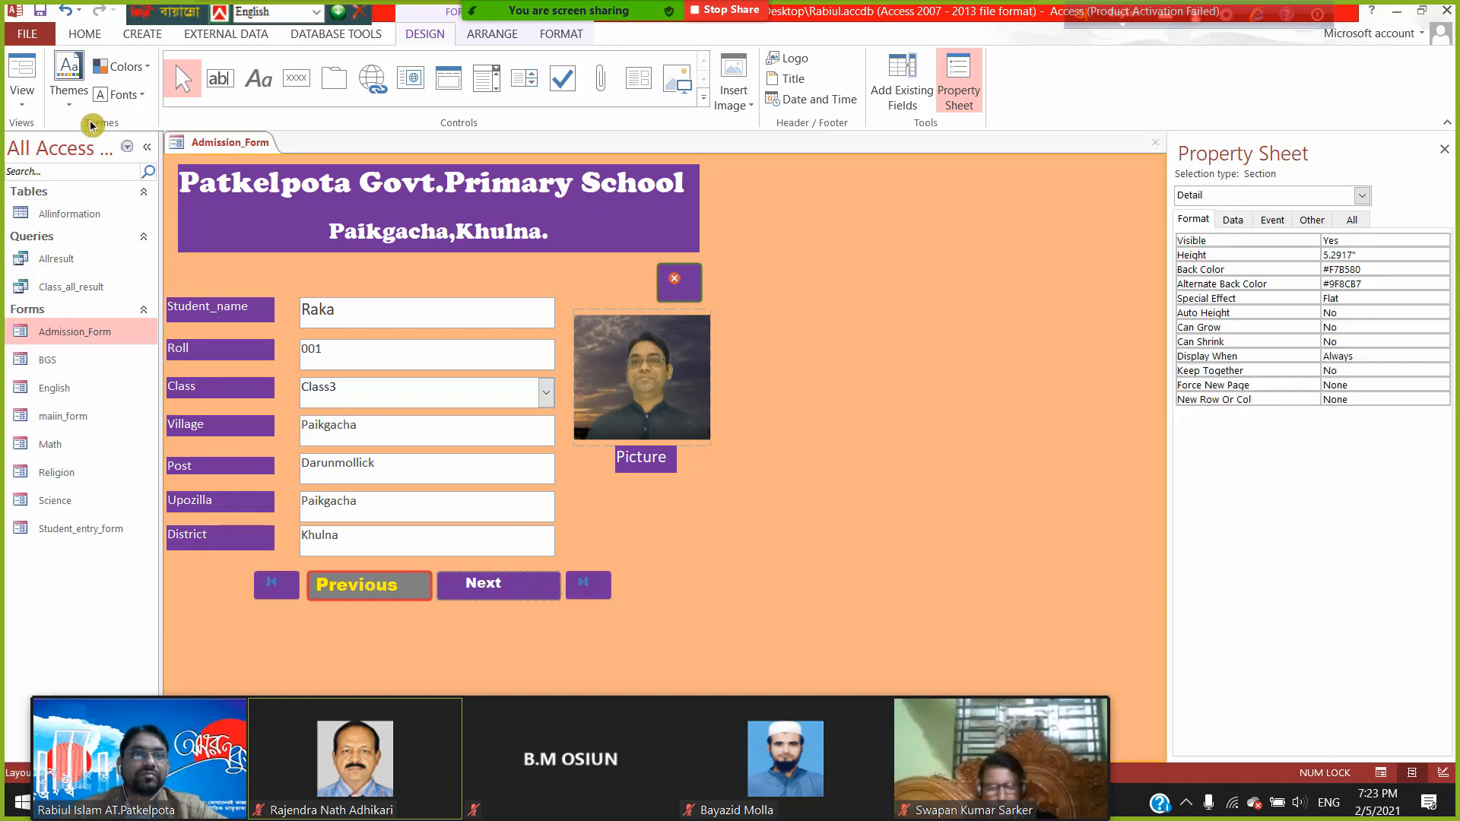
- Show Admission_Form in Form View and drag its window to several spots in the workspace
click(13, 76)
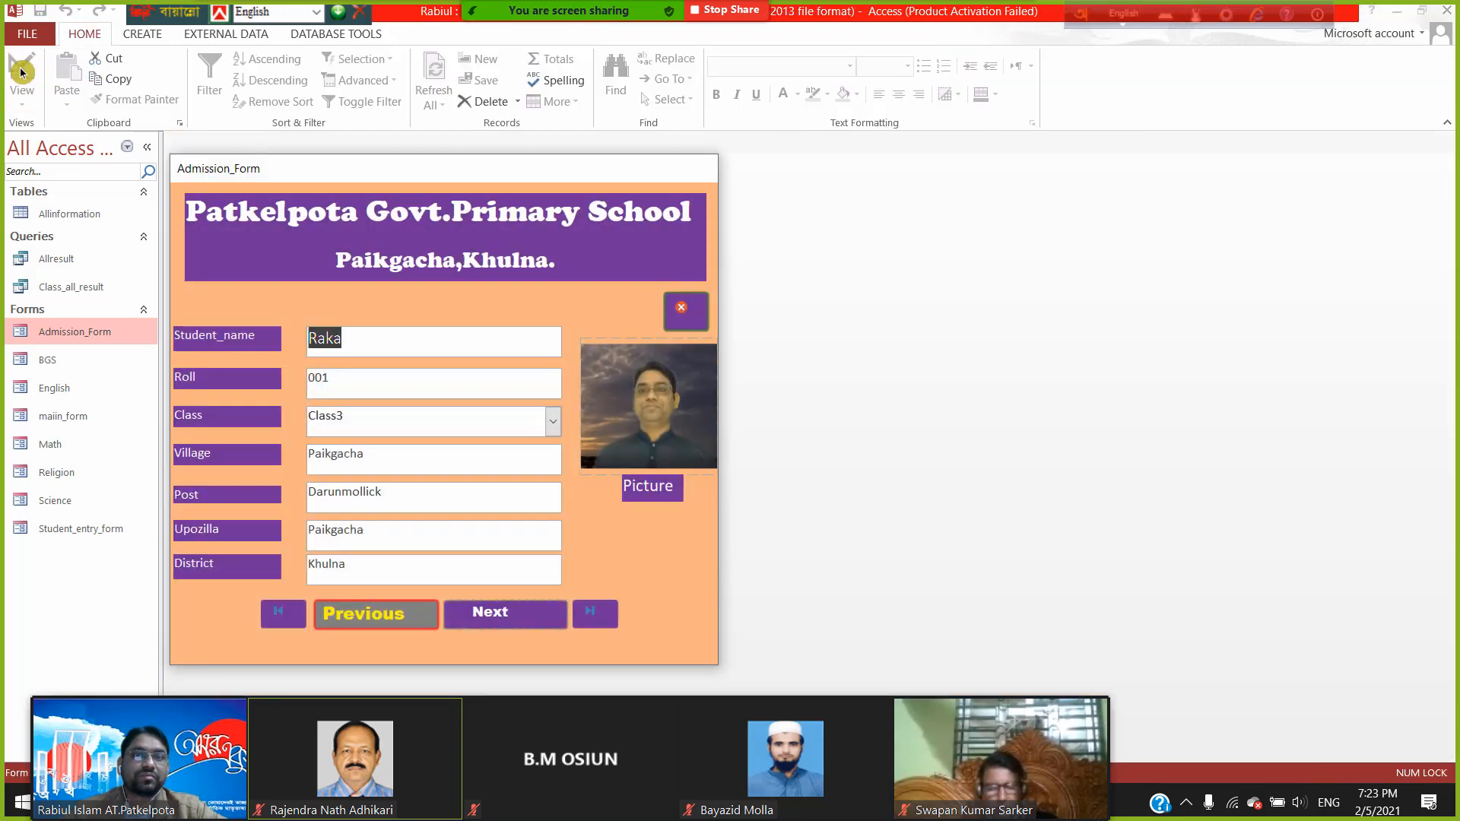
drag(505, 169, 663, 146)
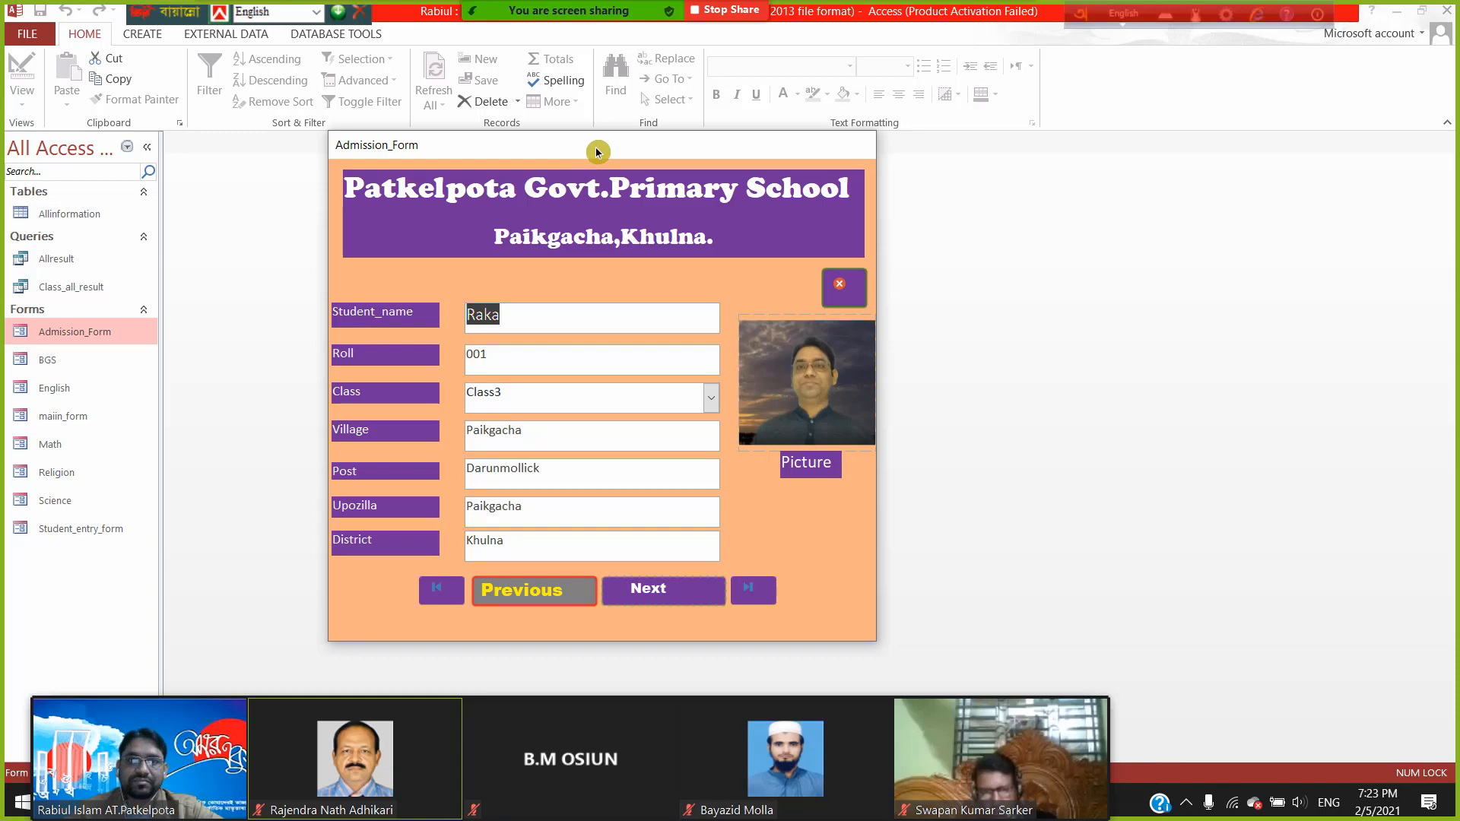
drag(595, 151, 686, 190)
drag(761, 253, 659, 152)
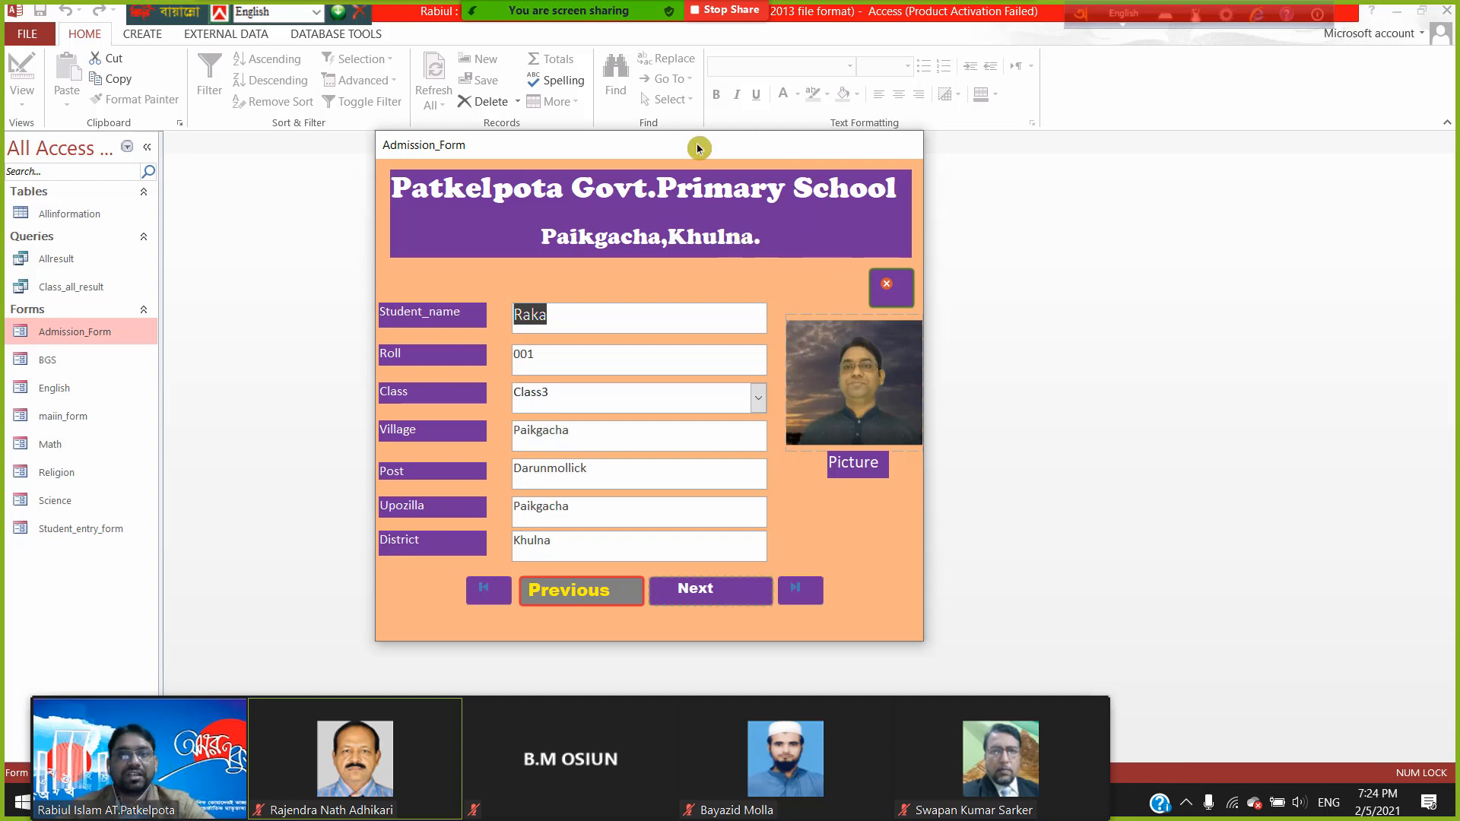
drag(714, 153, 648, 138)
- In Design View, change the form's Moveable property from Yes to No in the Property Sheet
right_click(649, 139)
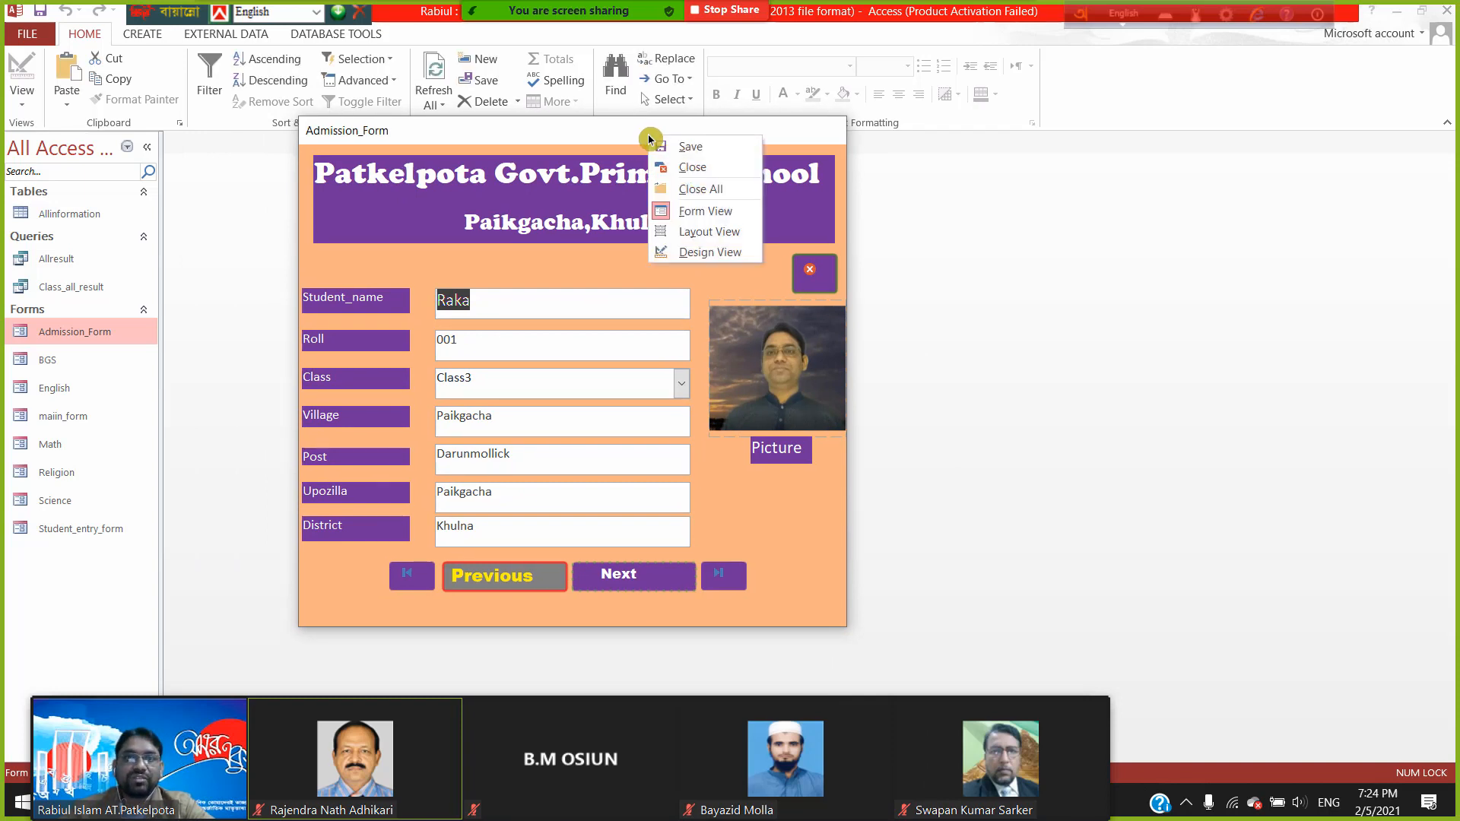
click(699, 252)
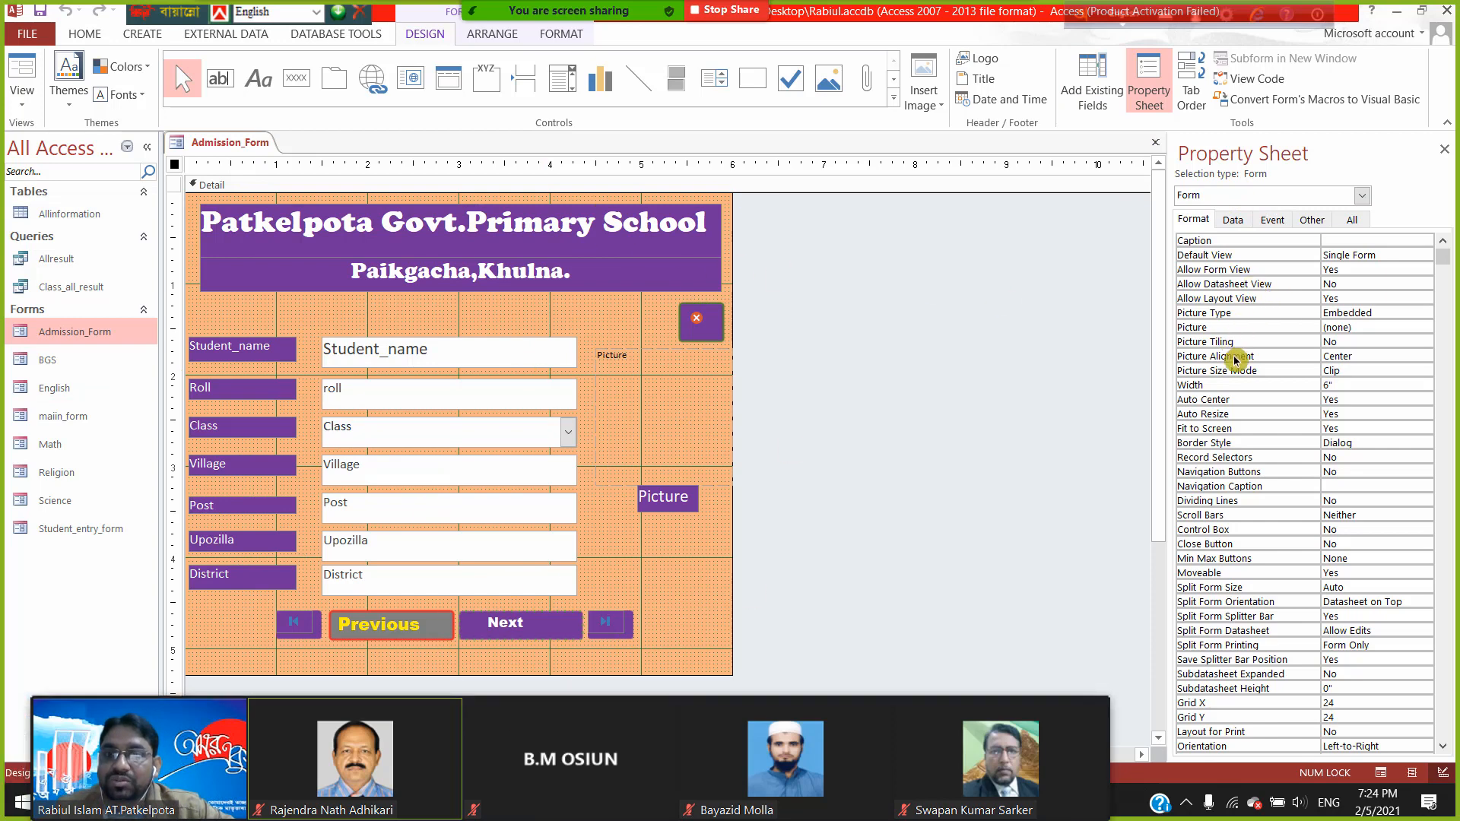
scroll(1259, 540, down, 1)
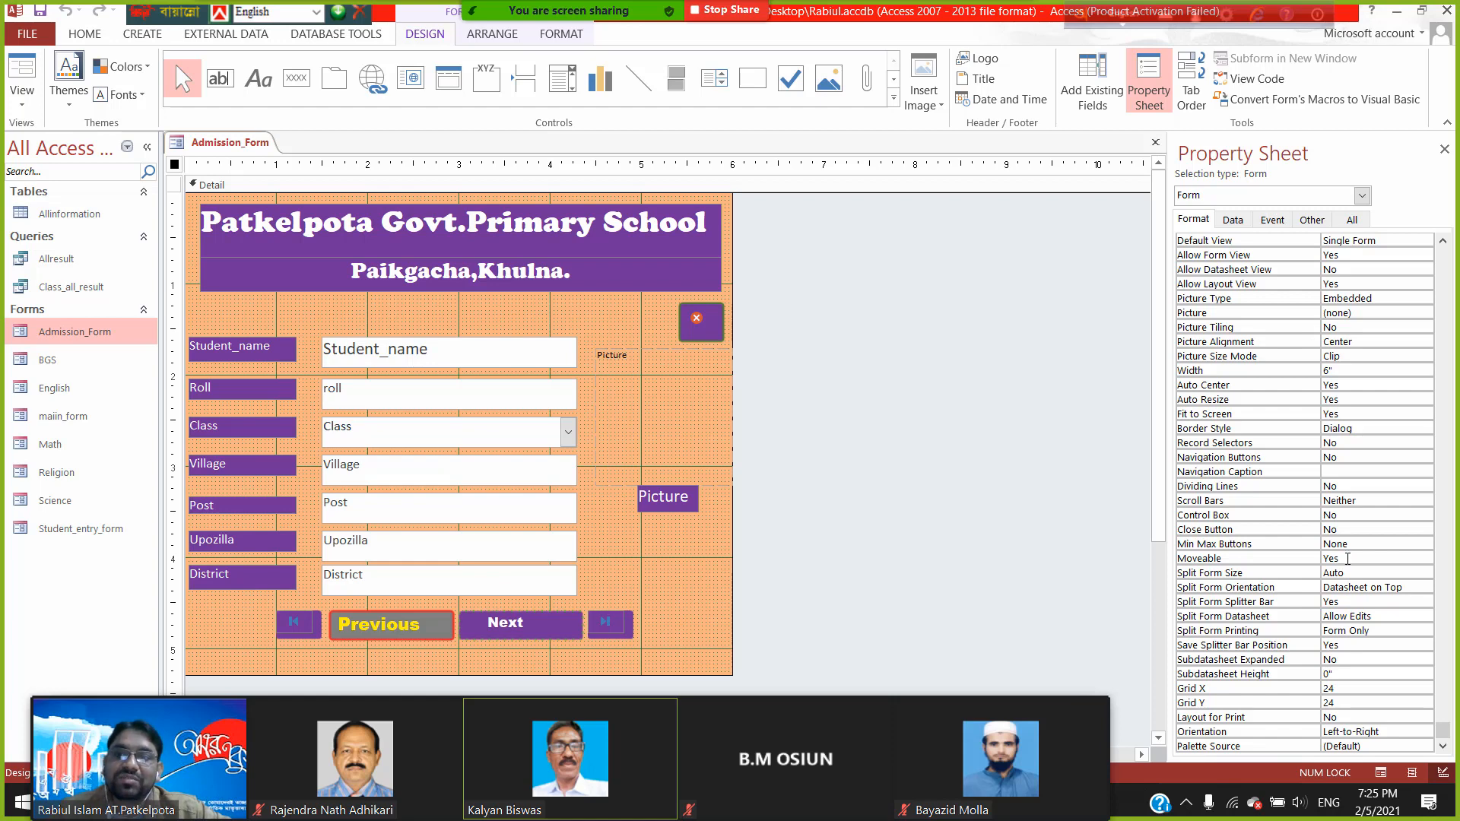
double_click(1347, 559)
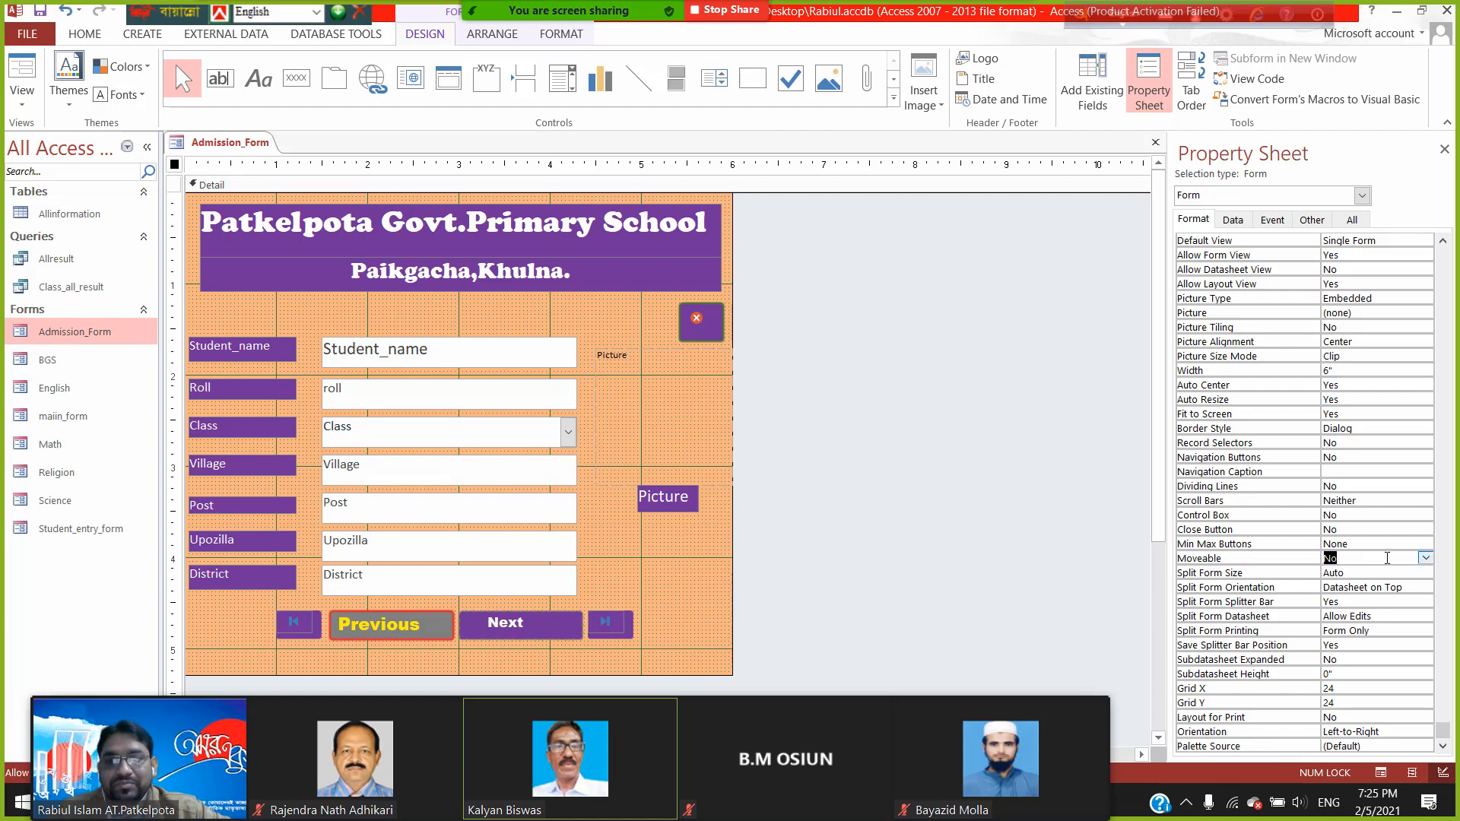
click(1426, 559)
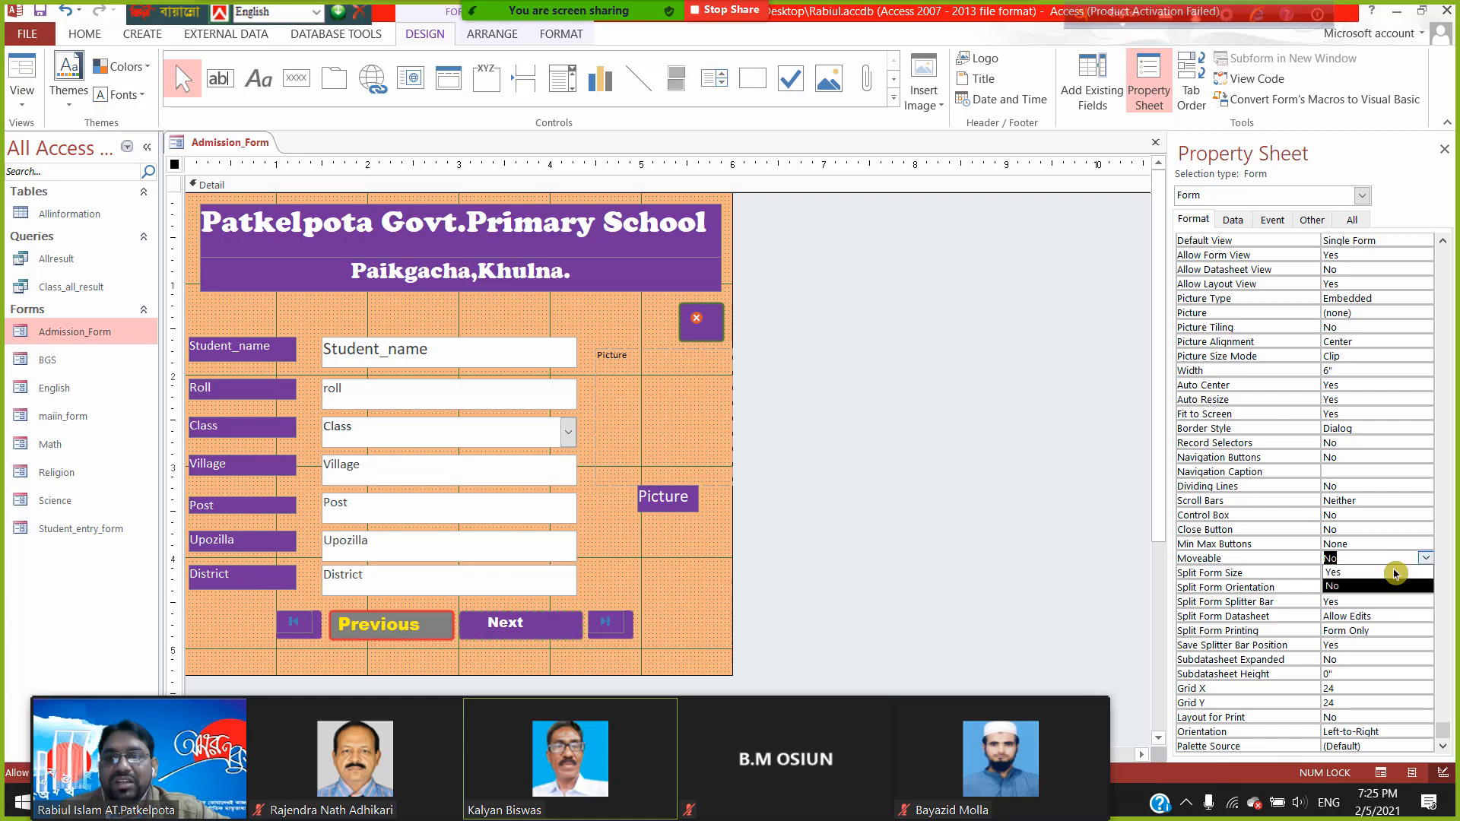